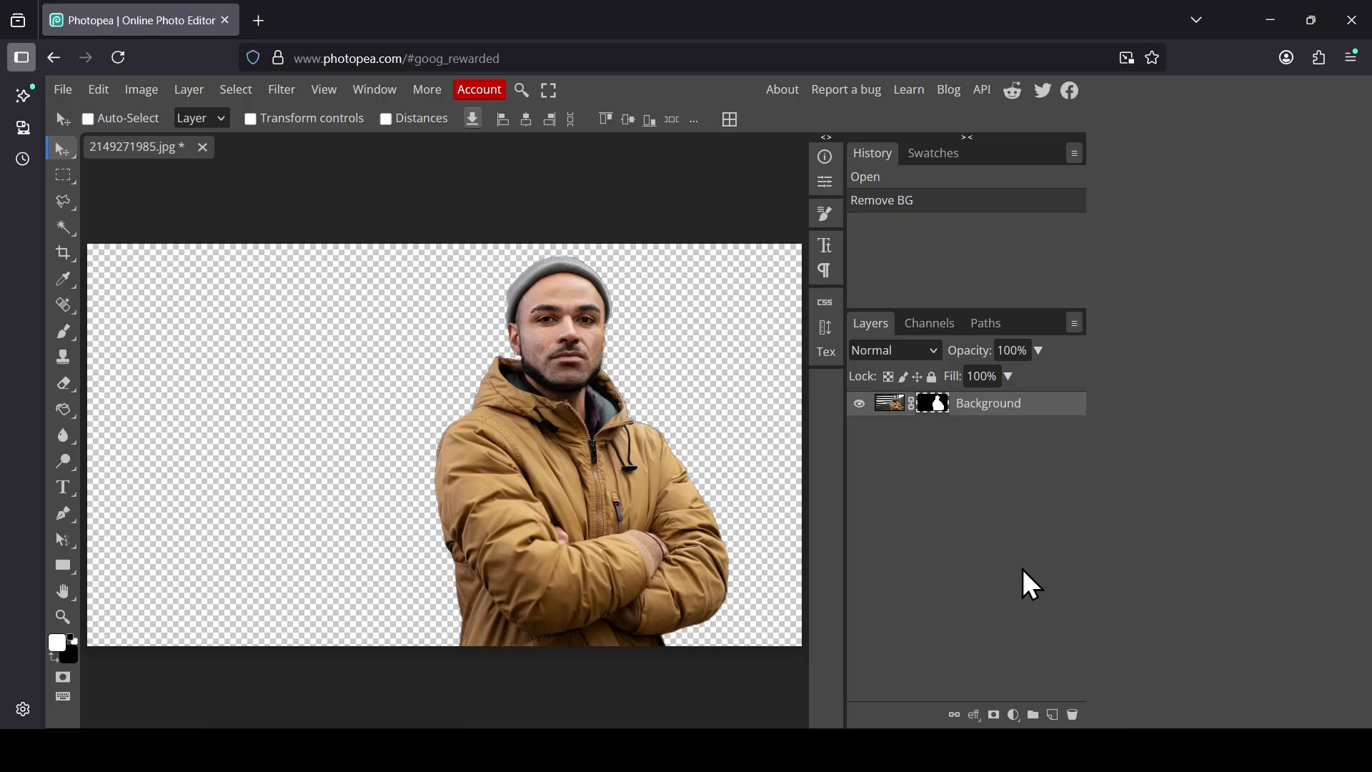
Step: Apply the Background layer's raster mask permanently and add a new empty layer above it
{"action": "right_click", "coordinate": [933, 405]}
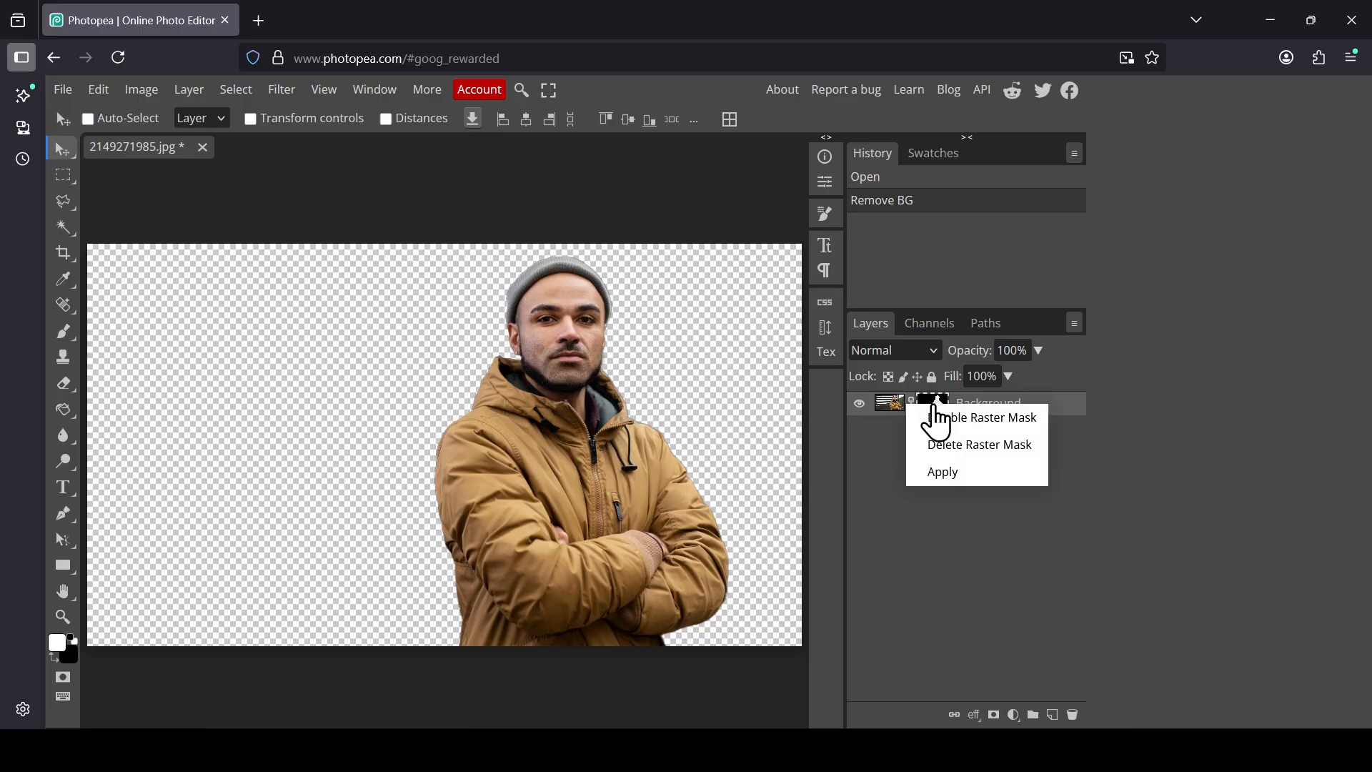
{"action": "left_click", "coordinate": [951, 472]}
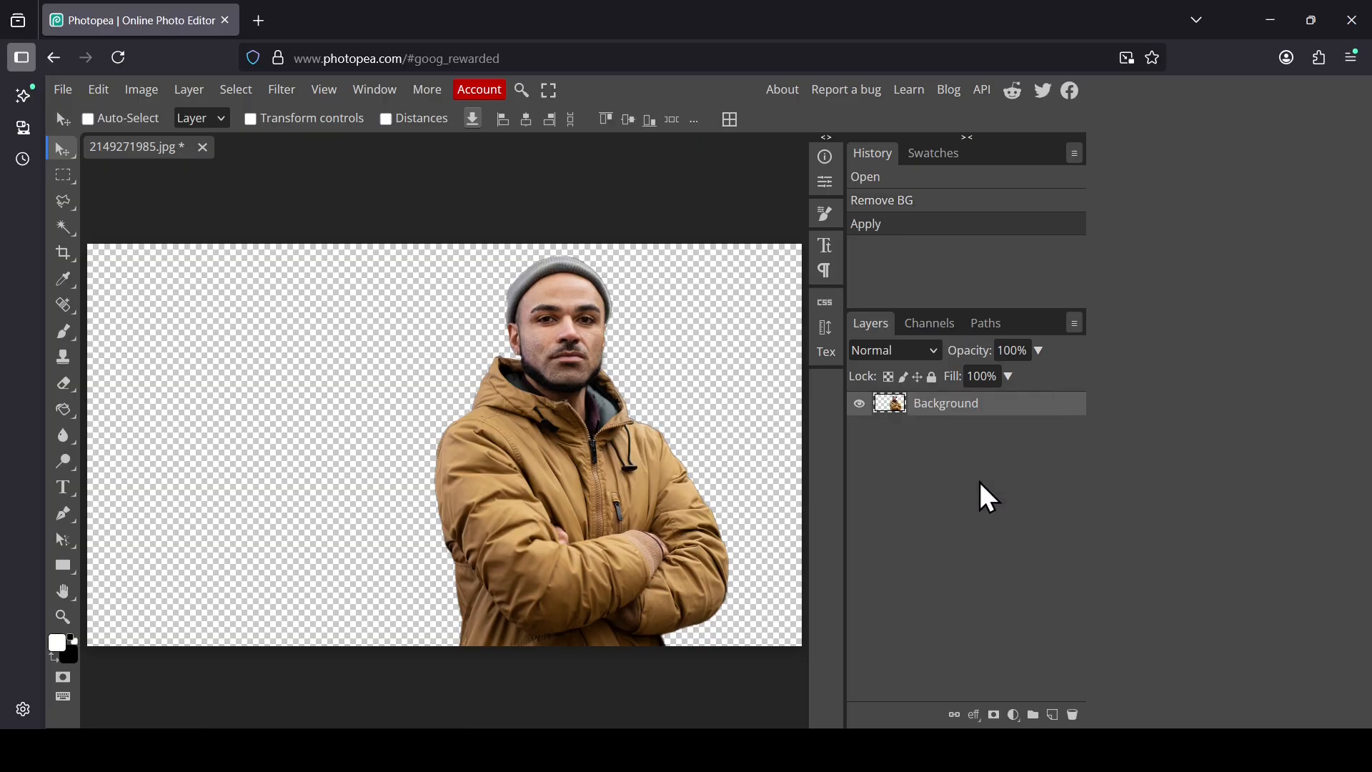
{"action": "left_click", "coordinate": [1055, 716]}
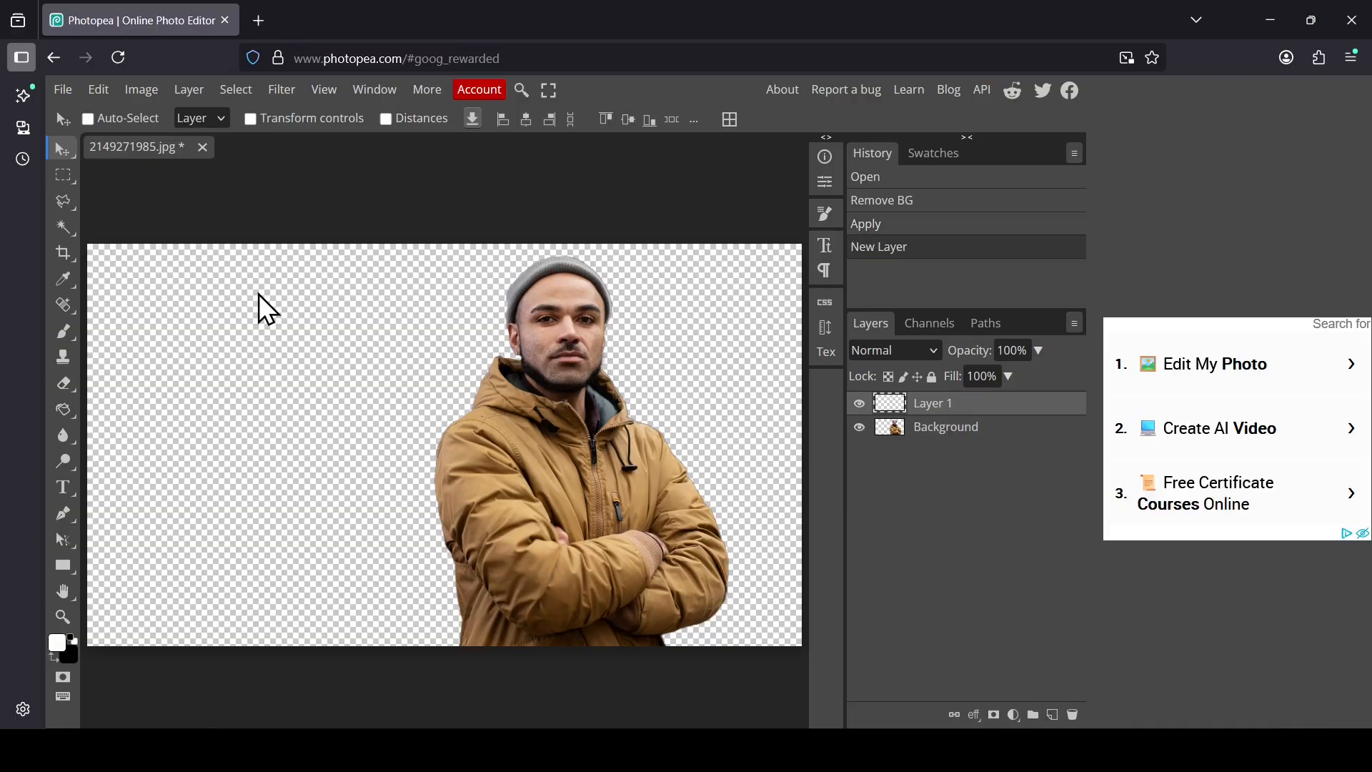
Step: Sample the jacket's tan with the Eyedropper and brighten the foreground colour to ffce85
{"action": "left_click", "coordinate": [69, 282]}
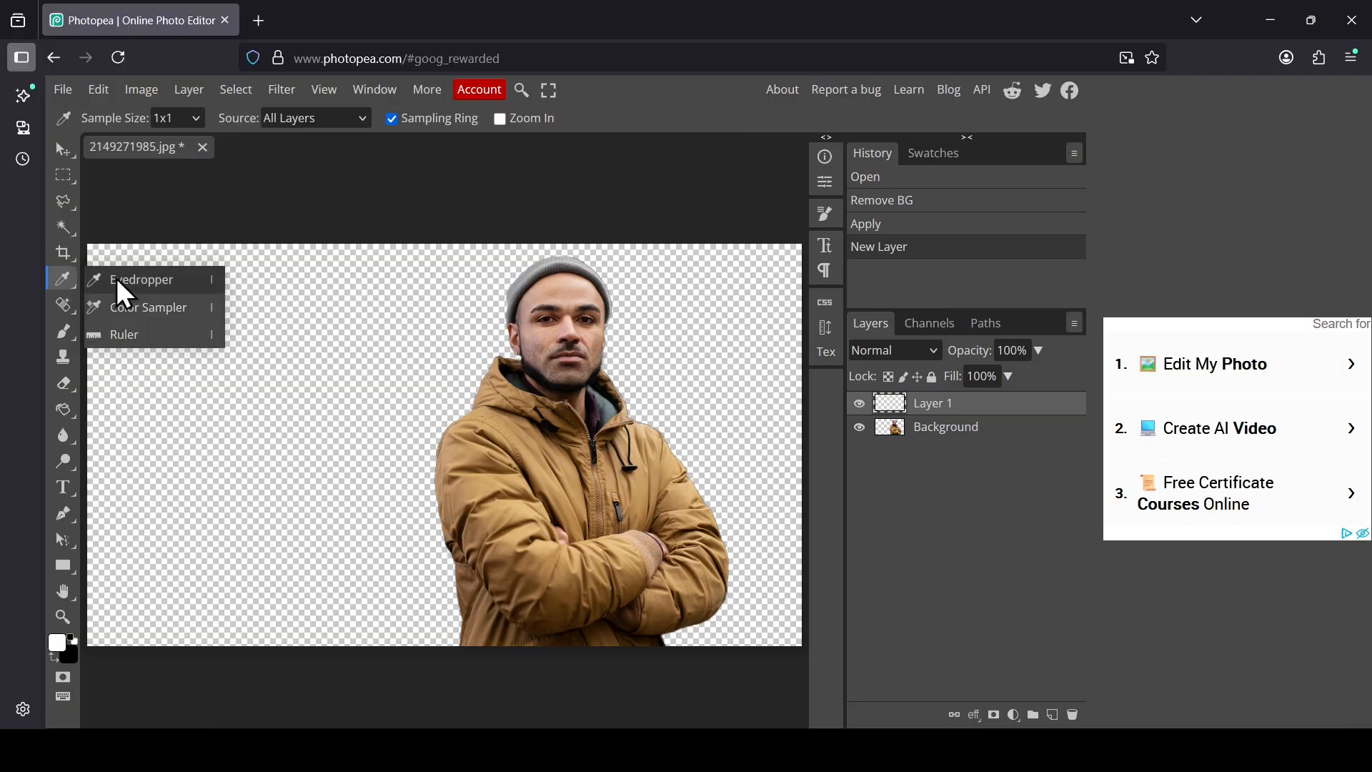
{"action": "left_click", "coordinate": [157, 283]}
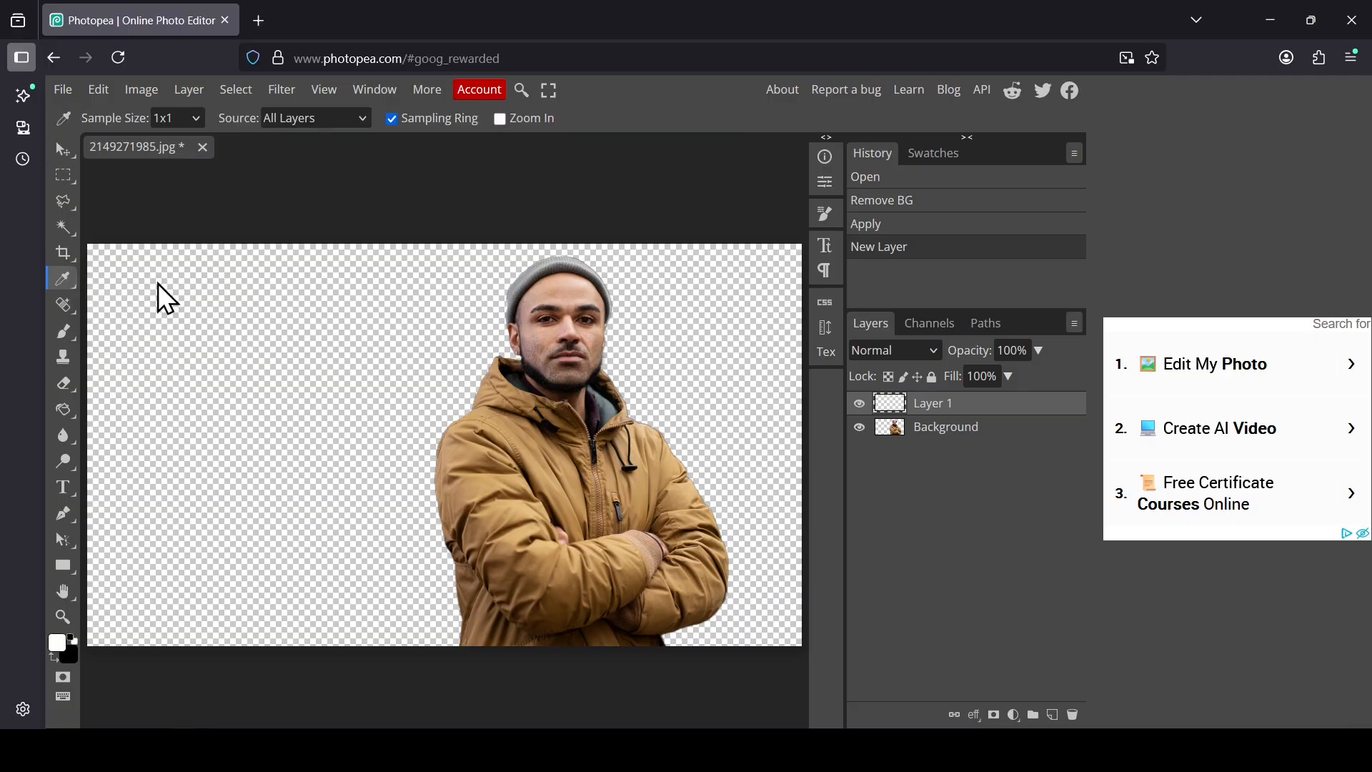
{"action": "left_click", "coordinate": [542, 470]}
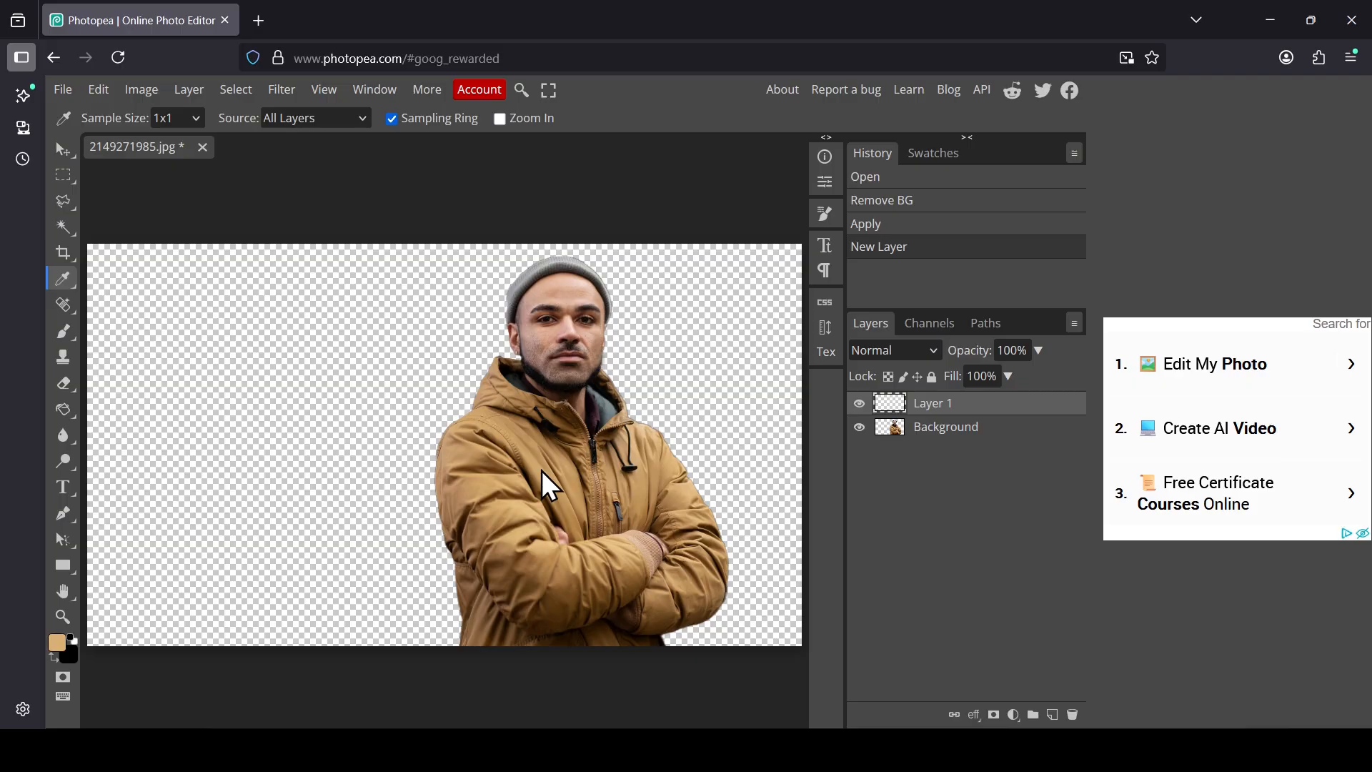
{"action": "left_click", "coordinate": [57, 647]}
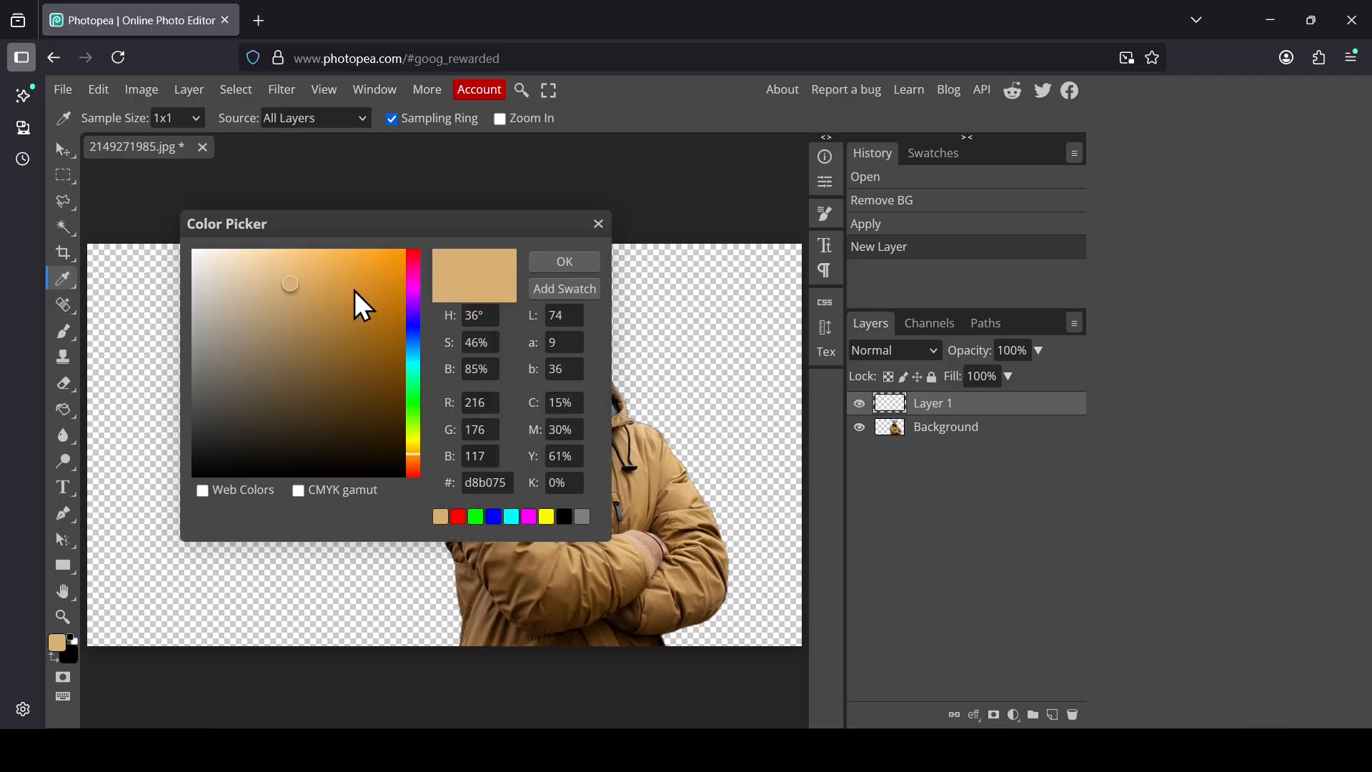
{"action": "left_click_drag", "start_coordinate": [355, 290], "coordinate": [295, 217]}
{"action": "left_click", "coordinate": [479, 483]}
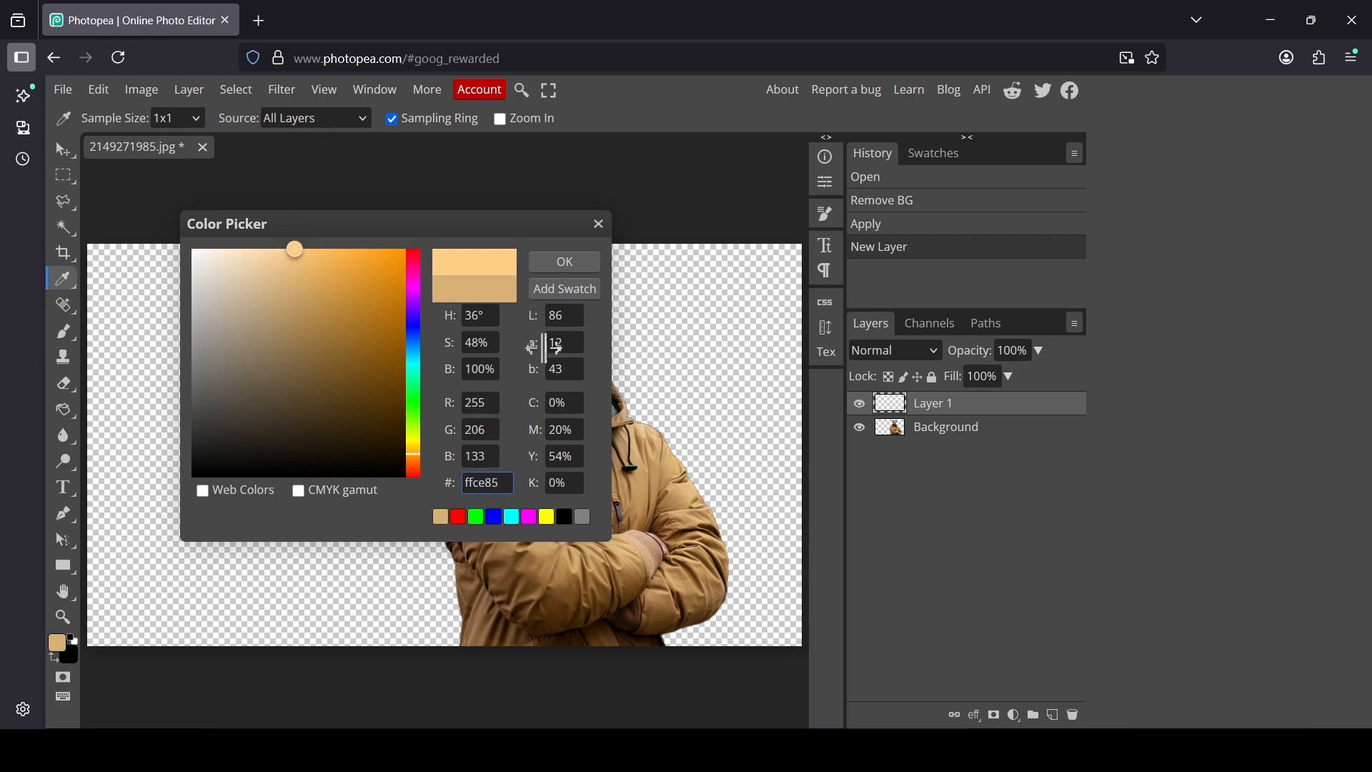
{"action": "left_click", "coordinate": [579, 264]}
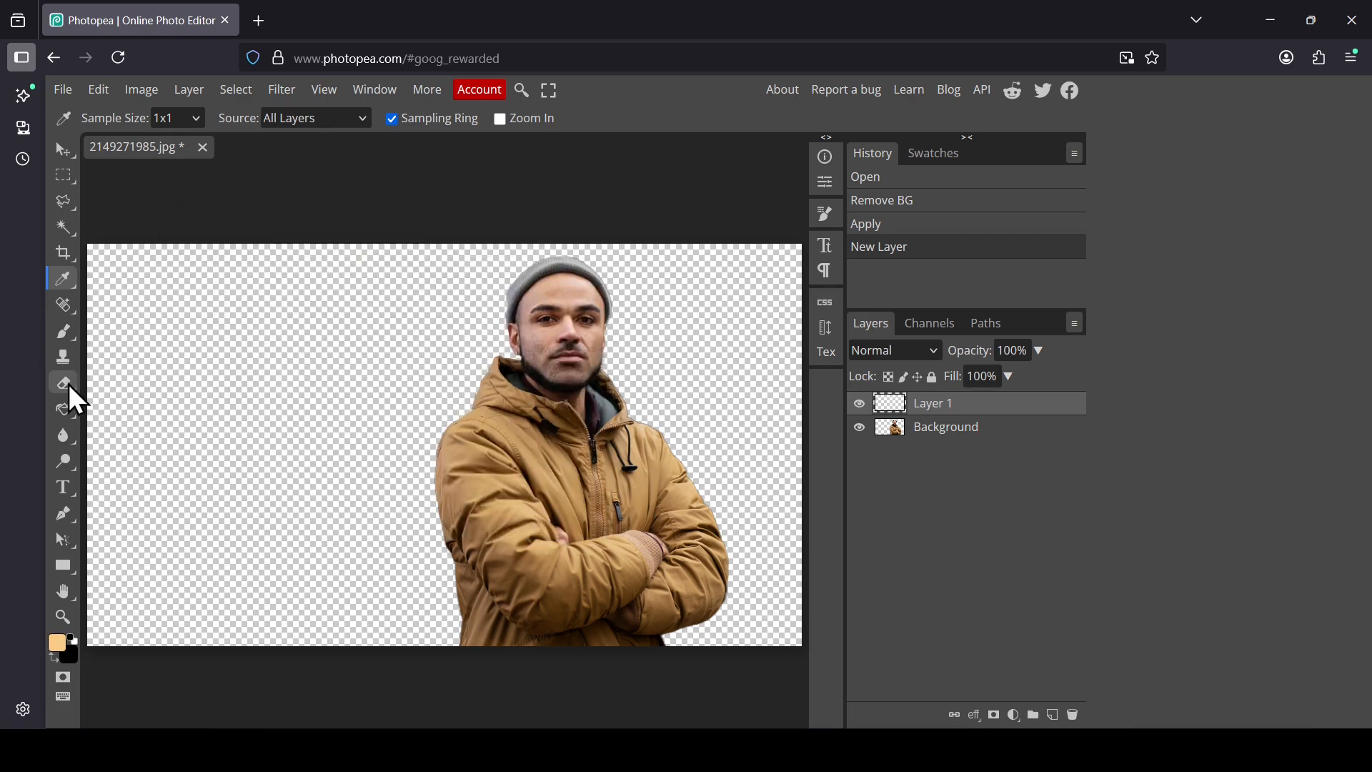
Step: Fill the new layer with the foreground colour using the Paint Bucket and place it beneath the Background layer
{"action": "right_click", "coordinate": [63, 409]}
{"action": "left_click", "coordinate": [161, 436]}
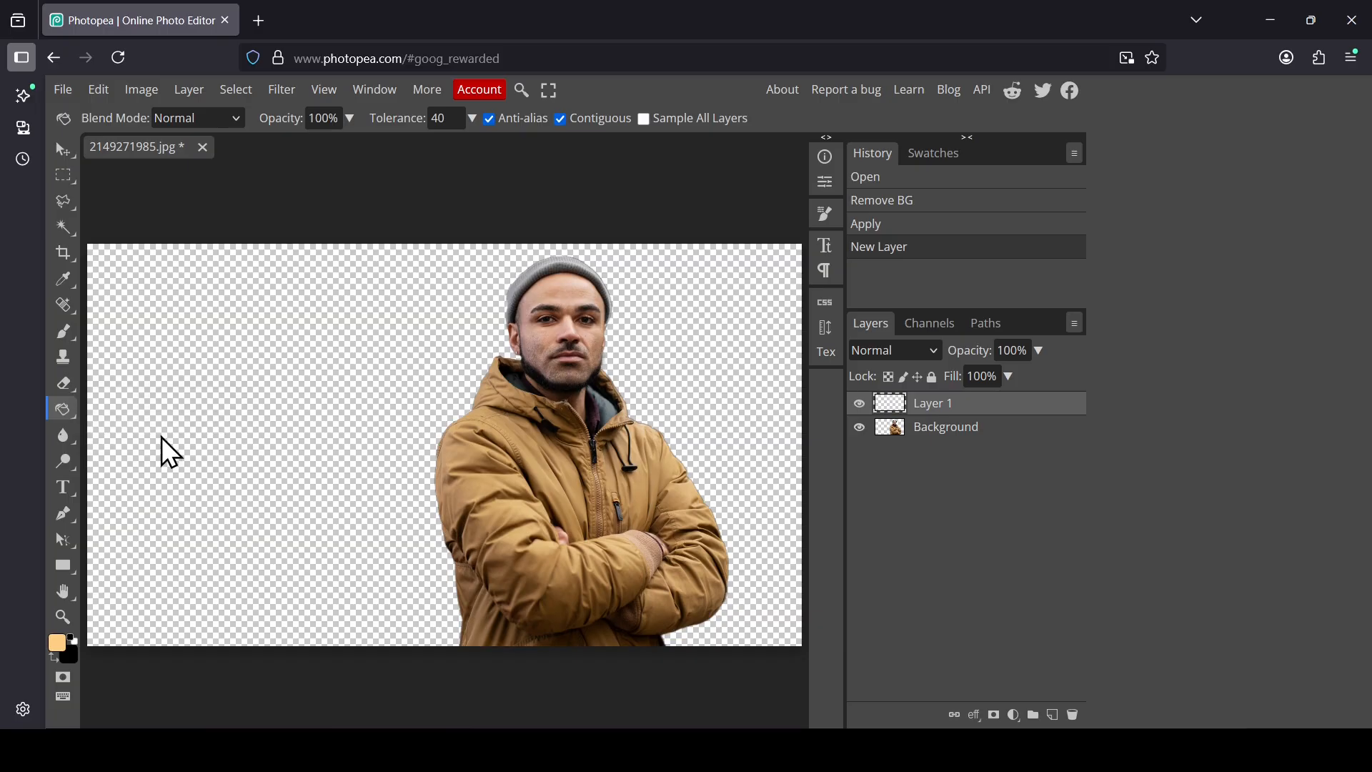
{"action": "left_click", "coordinate": [388, 388]}
{"action": "left_click_drag", "start_coordinate": [959, 391], "coordinate": [959, 437]}
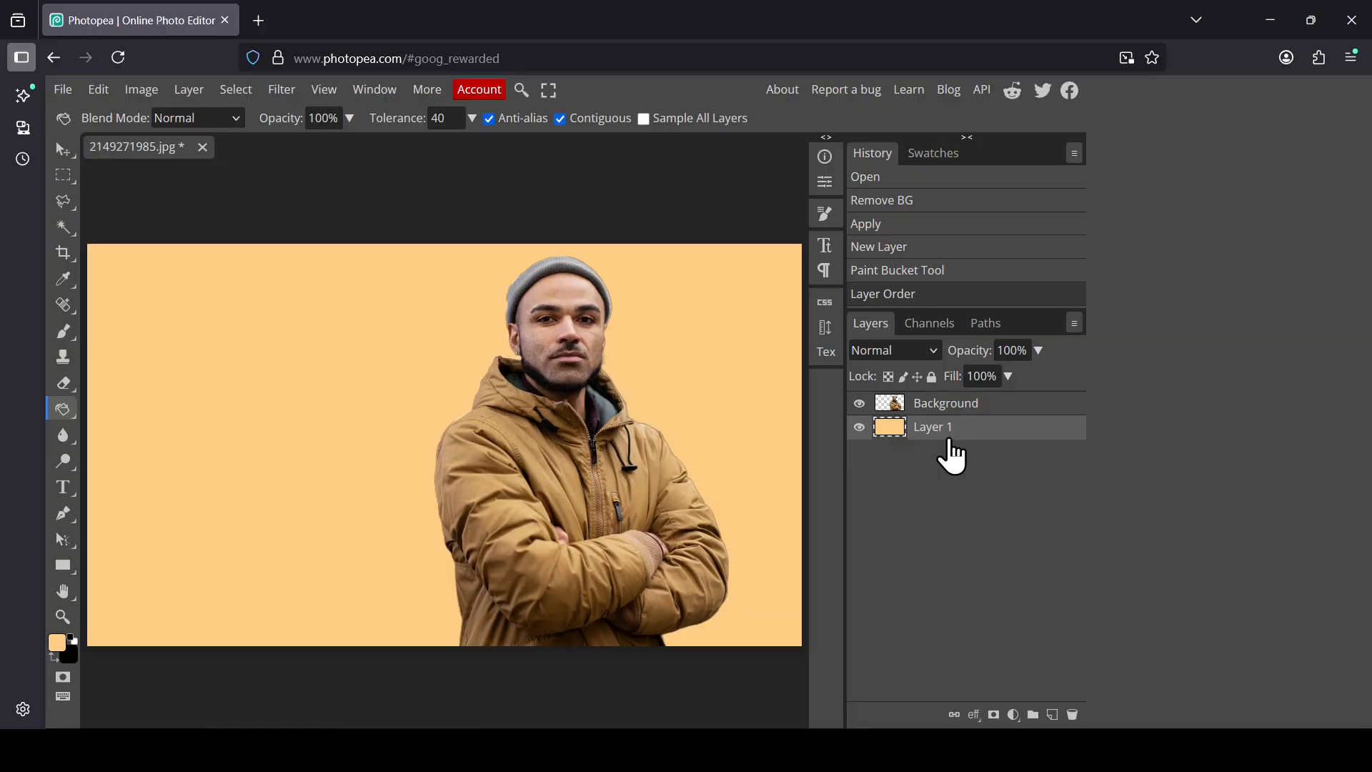
Step: Choose a slightly deeper orange foreground colour and refill Layer 1 with it
{"action": "left_click", "coordinate": [57, 643]}
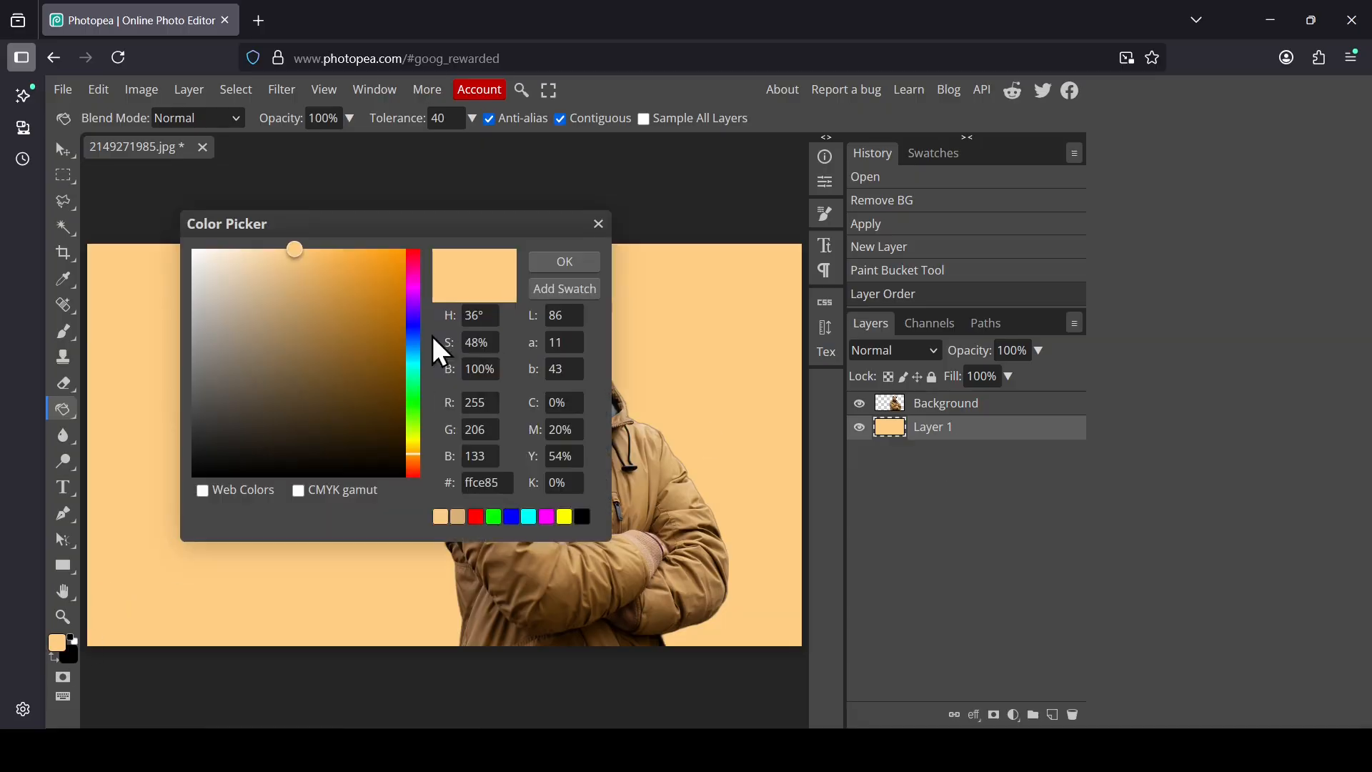
{"action": "left_click", "coordinate": [560, 263]}
{"action": "left_click", "coordinate": [301, 393]}
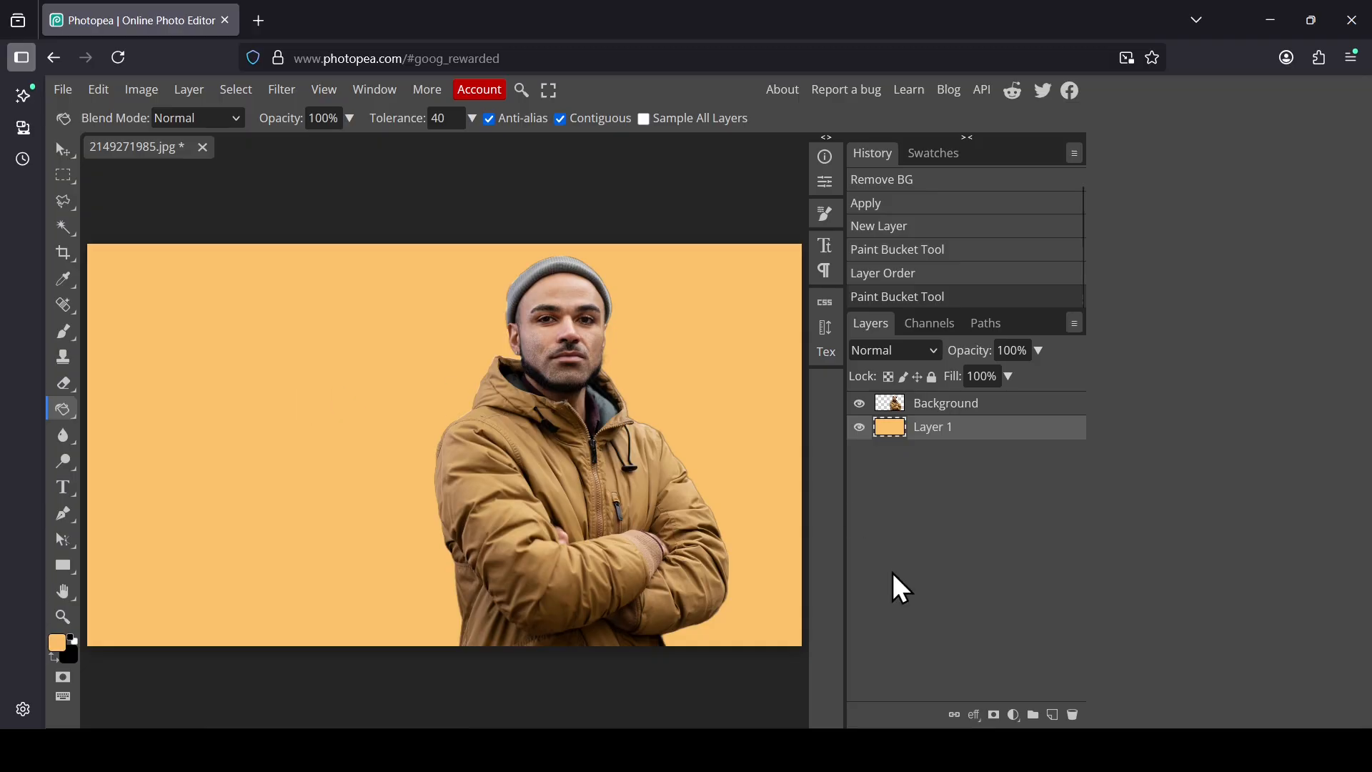
Step: Convert the Background layer with the cut-out man to a smart object
{"action": "left_click", "coordinate": [898, 415]}
{"action": "right_click", "coordinate": [899, 415]}
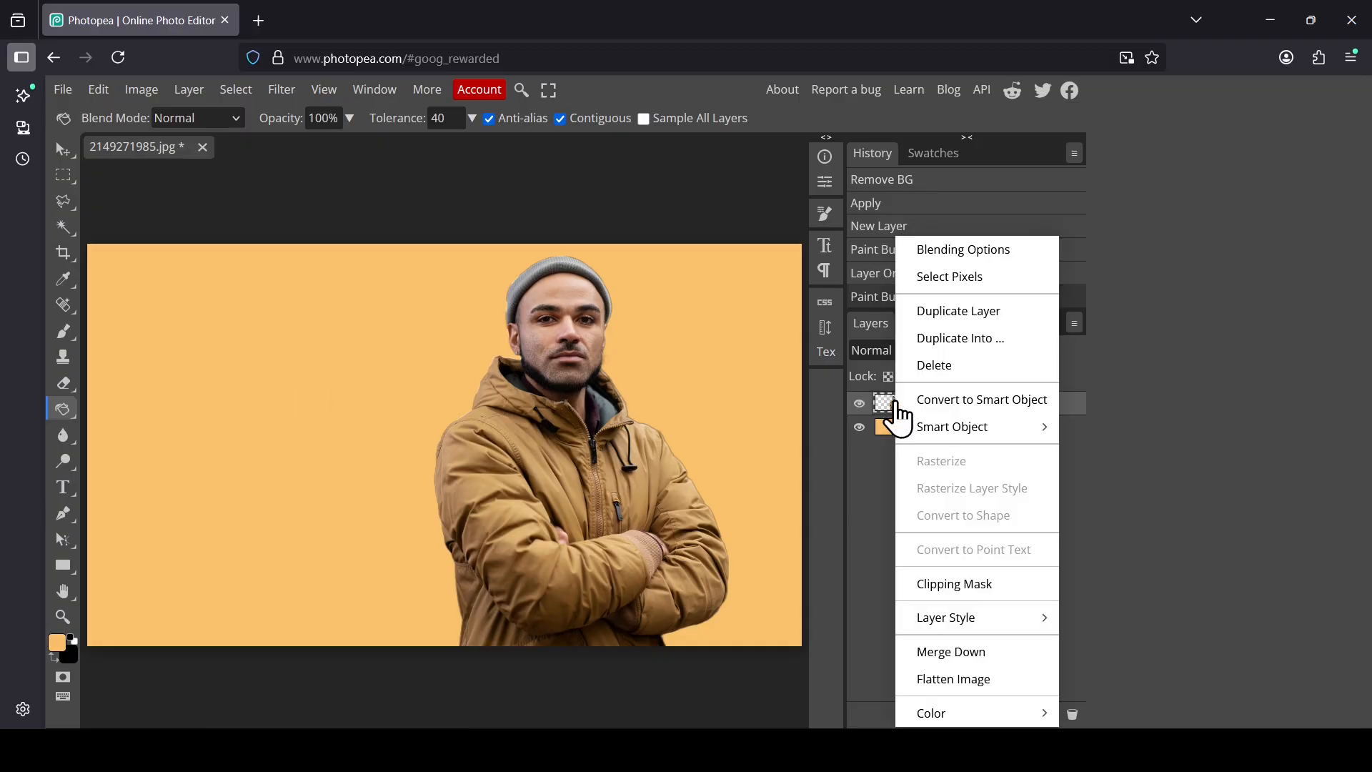
{"action": "left_click", "coordinate": [970, 404]}
Step: Apply an Oil Paint filter to the man's layer with radius 2.7 px, cleanliness 4.3 px and scale 10
{"action": "left_click", "coordinate": [299, 91]}
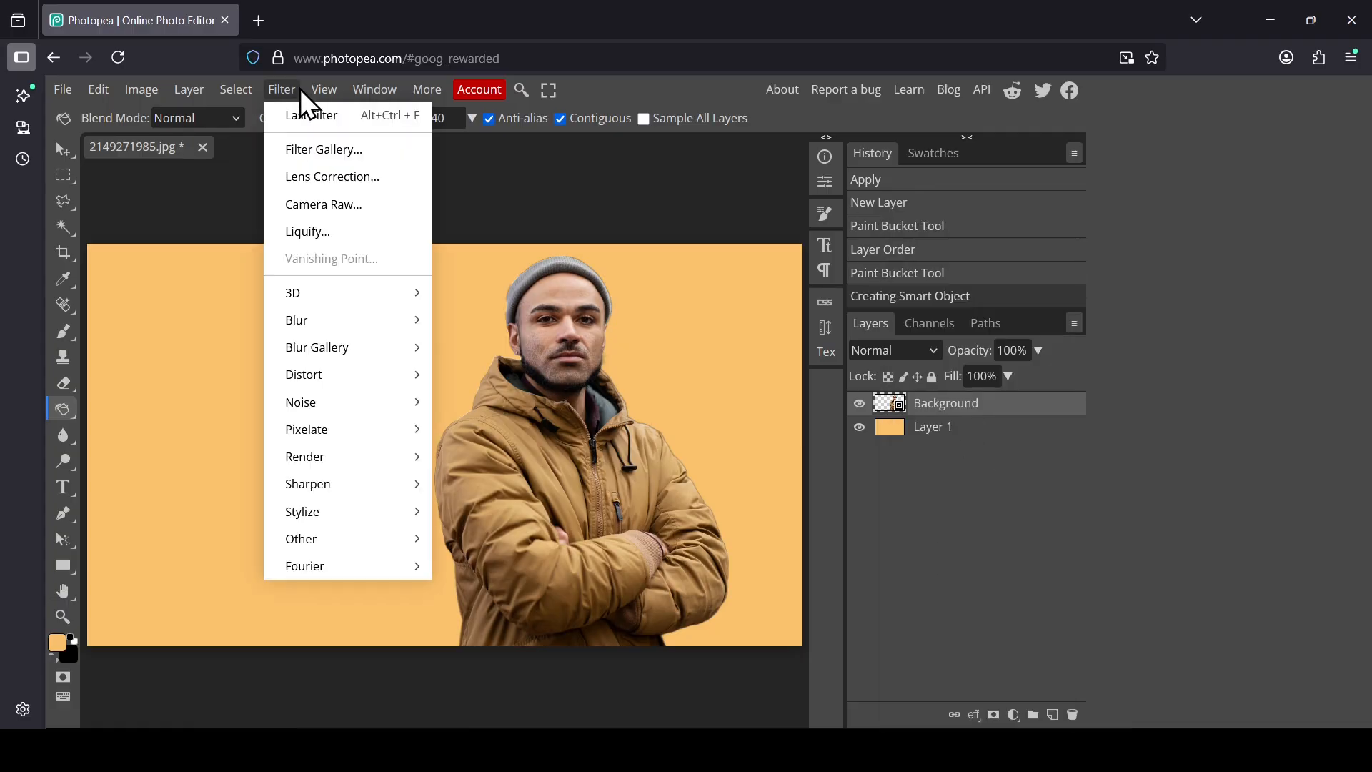
{"action": "mouse_move", "coordinate": [353, 509]}
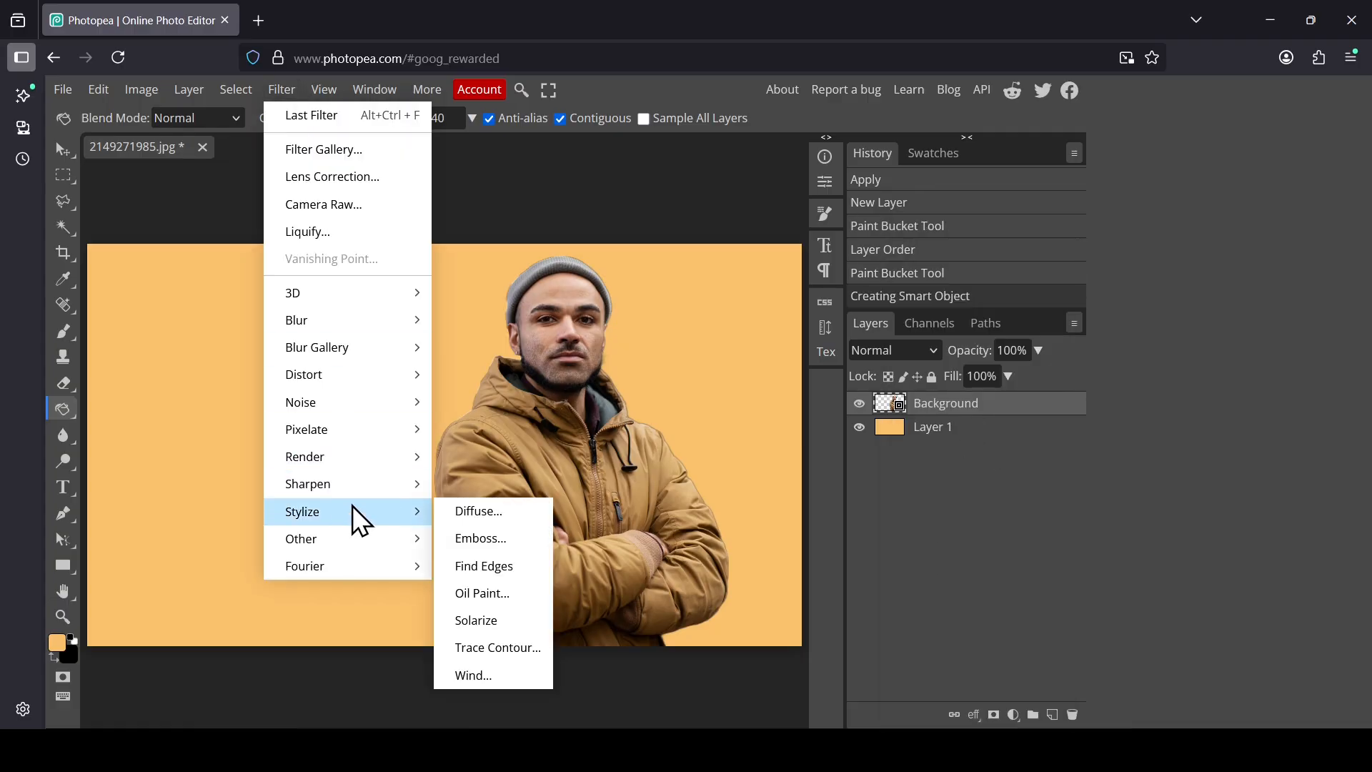
{"action": "left_click", "coordinate": [500, 597]}
{"action": "left_click_drag", "start_coordinate": [394, 229], "coordinate": [345, 217]}
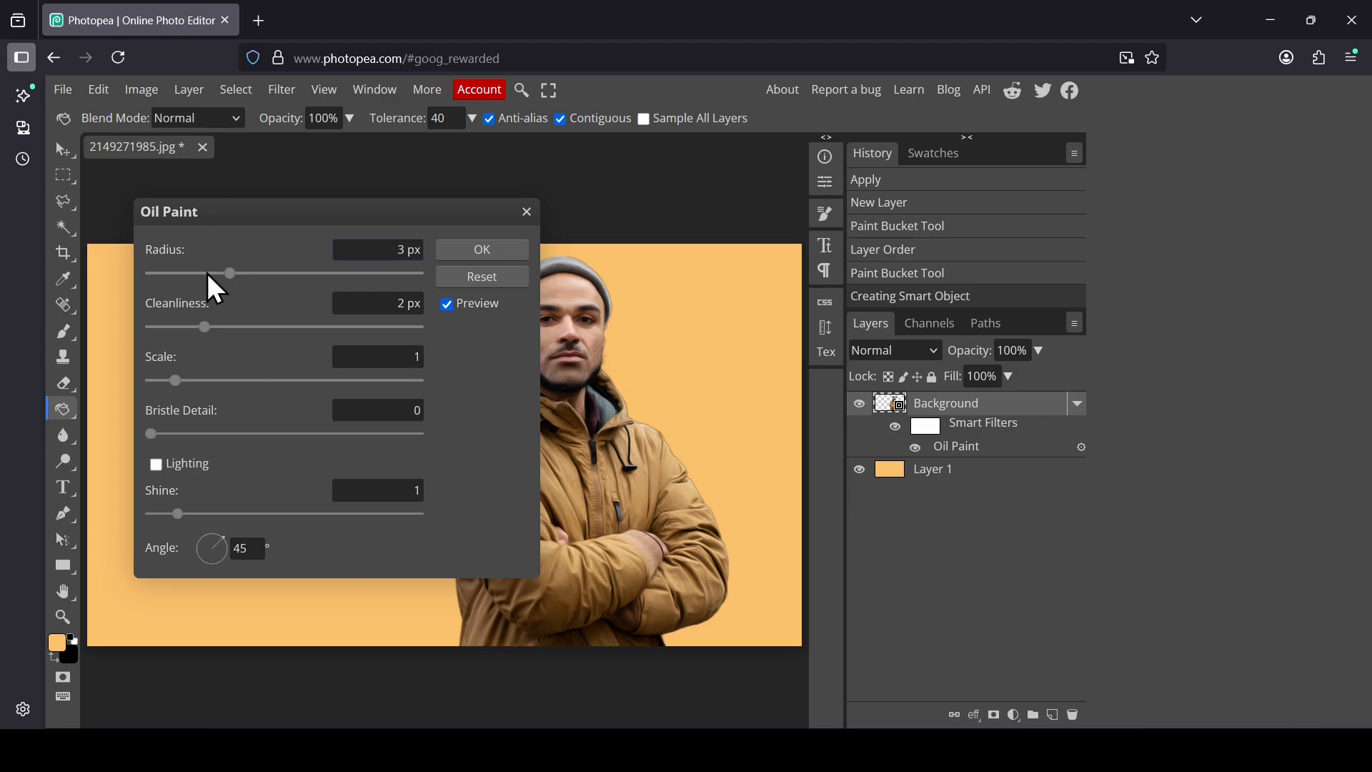
{"action": "left_click_drag", "start_coordinate": [228, 281], "coordinate": [223, 279]}
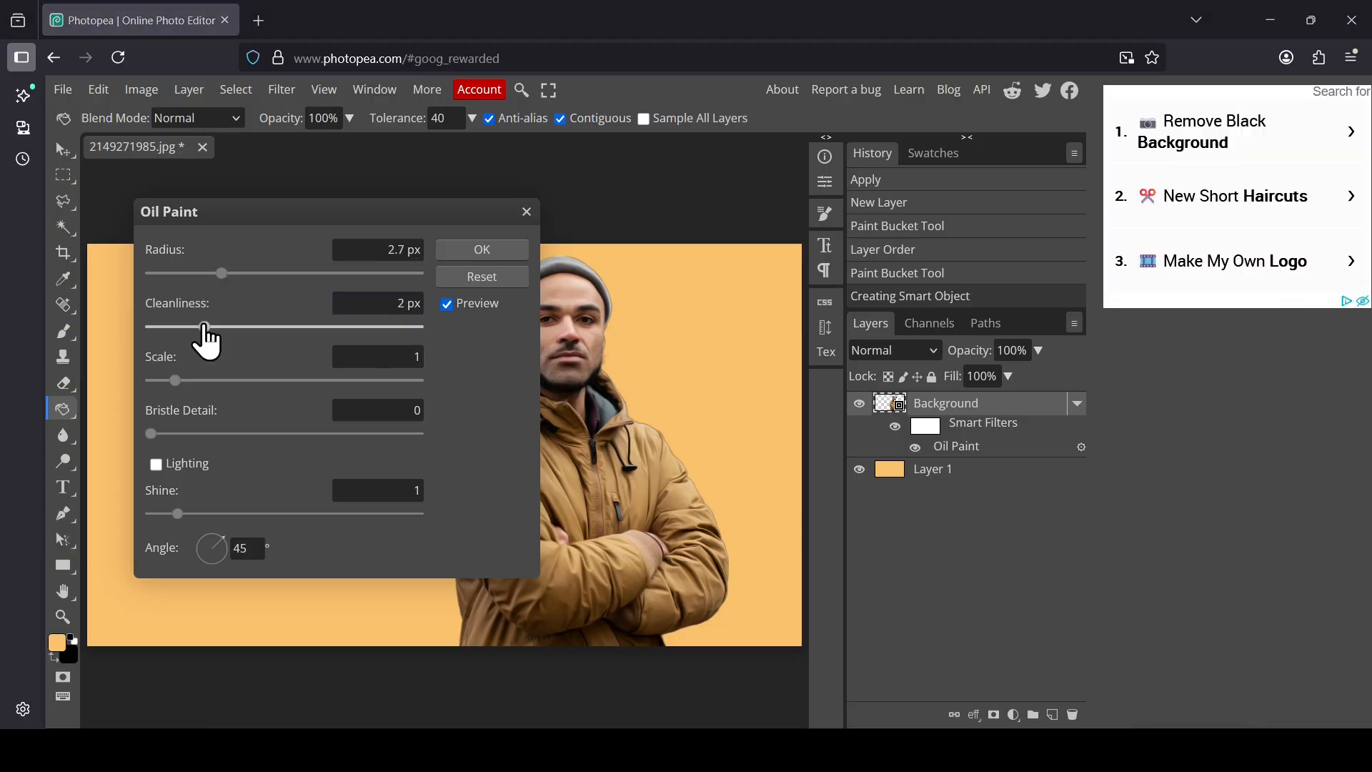
{"action": "left_click_drag", "start_coordinate": [239, 325], "coordinate": [267, 328]}
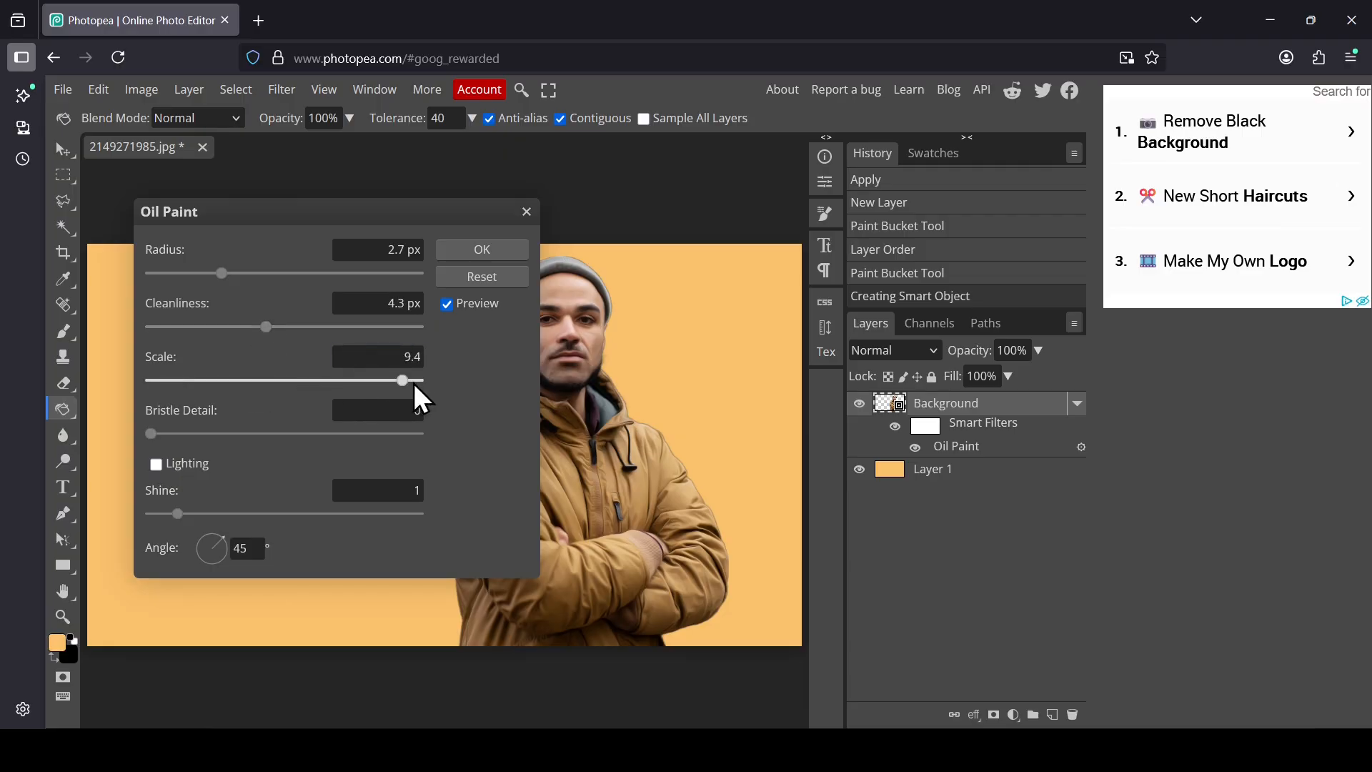
{"action": "left_click_drag", "start_coordinate": [413, 384], "coordinate": [433, 383]}
{"action": "left_click_drag", "start_coordinate": [418, 210], "coordinate": [370, 203]}
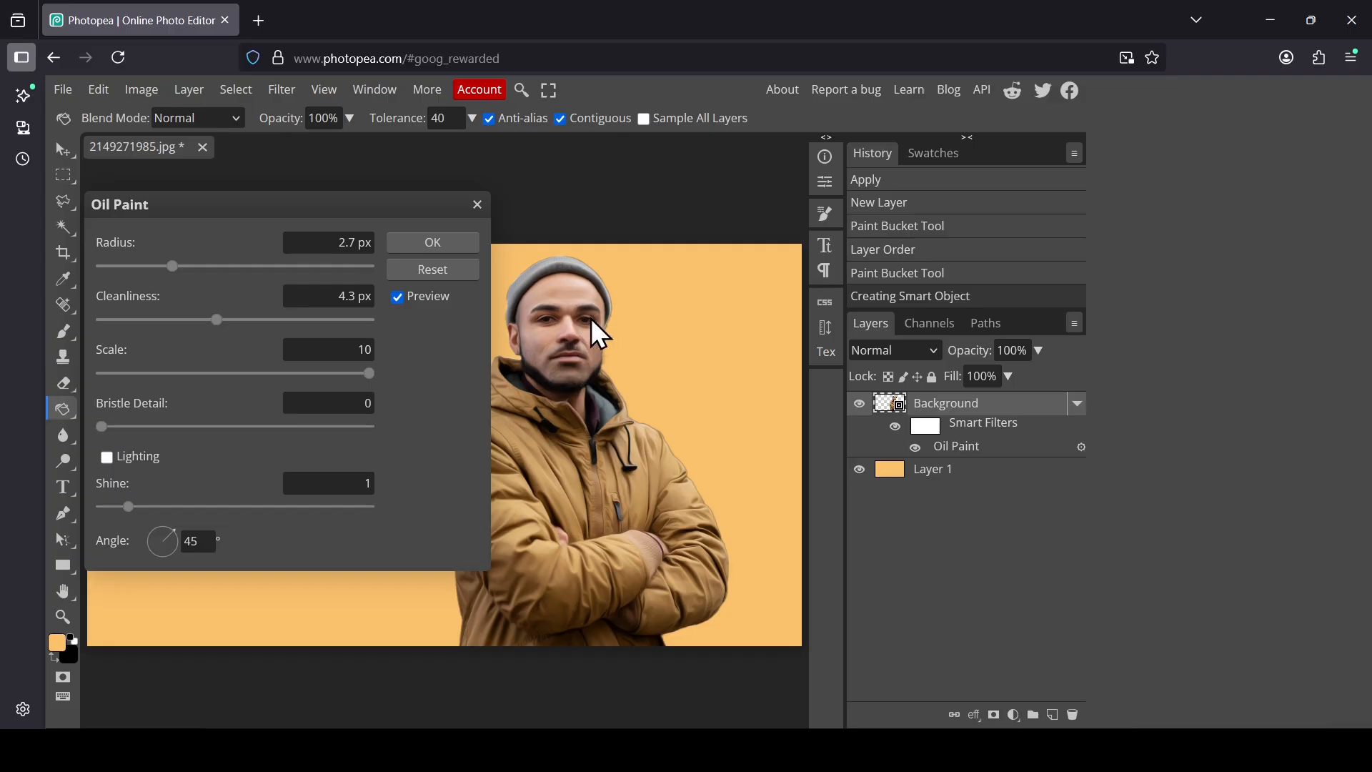
{"action": "left_click", "coordinate": [460, 241]}
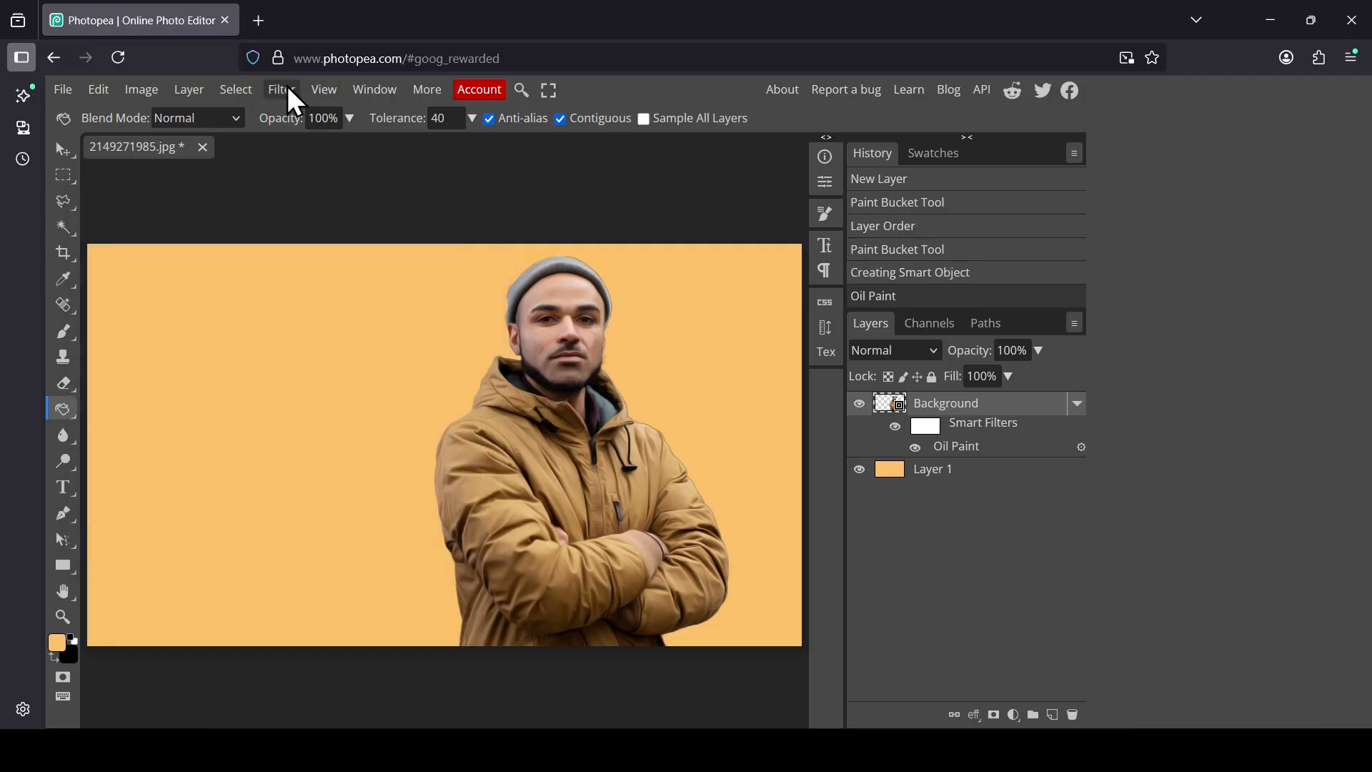
Step: Apply a Reduce Noise filter with strength 3 to the man's layer
{"action": "left_click", "coordinate": [287, 87]}
{"action": "mouse_move", "coordinate": [341, 404]}
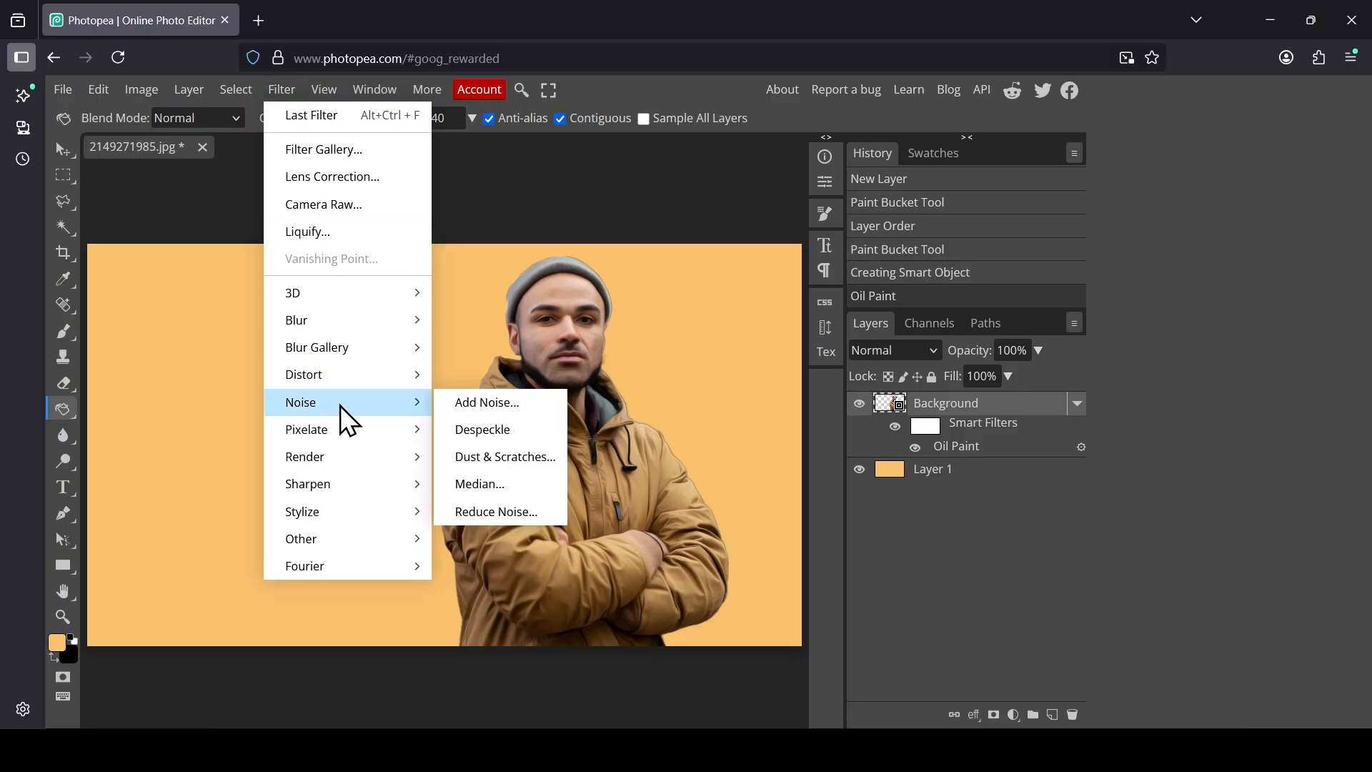
{"action": "left_click", "coordinate": [497, 513]}
{"action": "left_click_drag", "start_coordinate": [453, 245], "coordinate": [390, 236]}
{"action": "left_click_drag", "start_coordinate": [298, 280], "coordinate": [219, 288]}
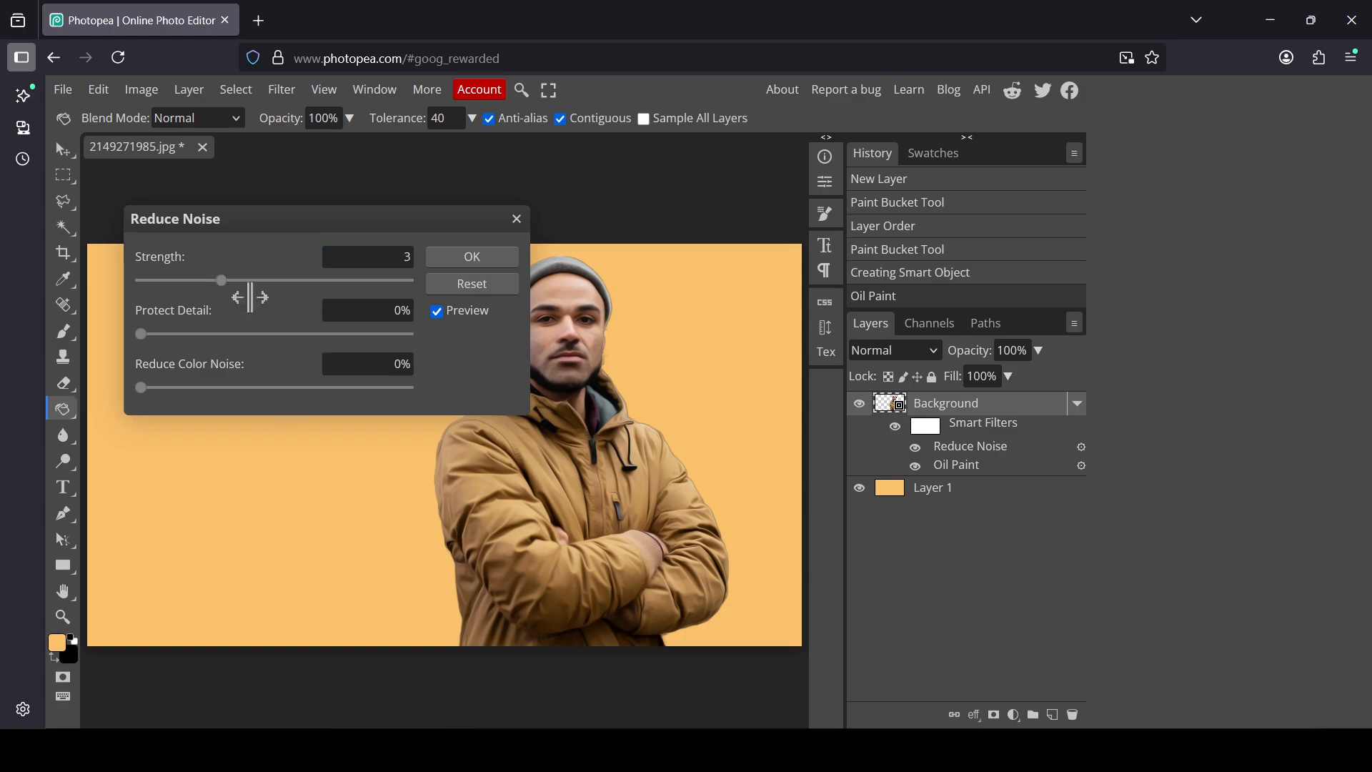
{"action": "left_click", "coordinate": [506, 256]}
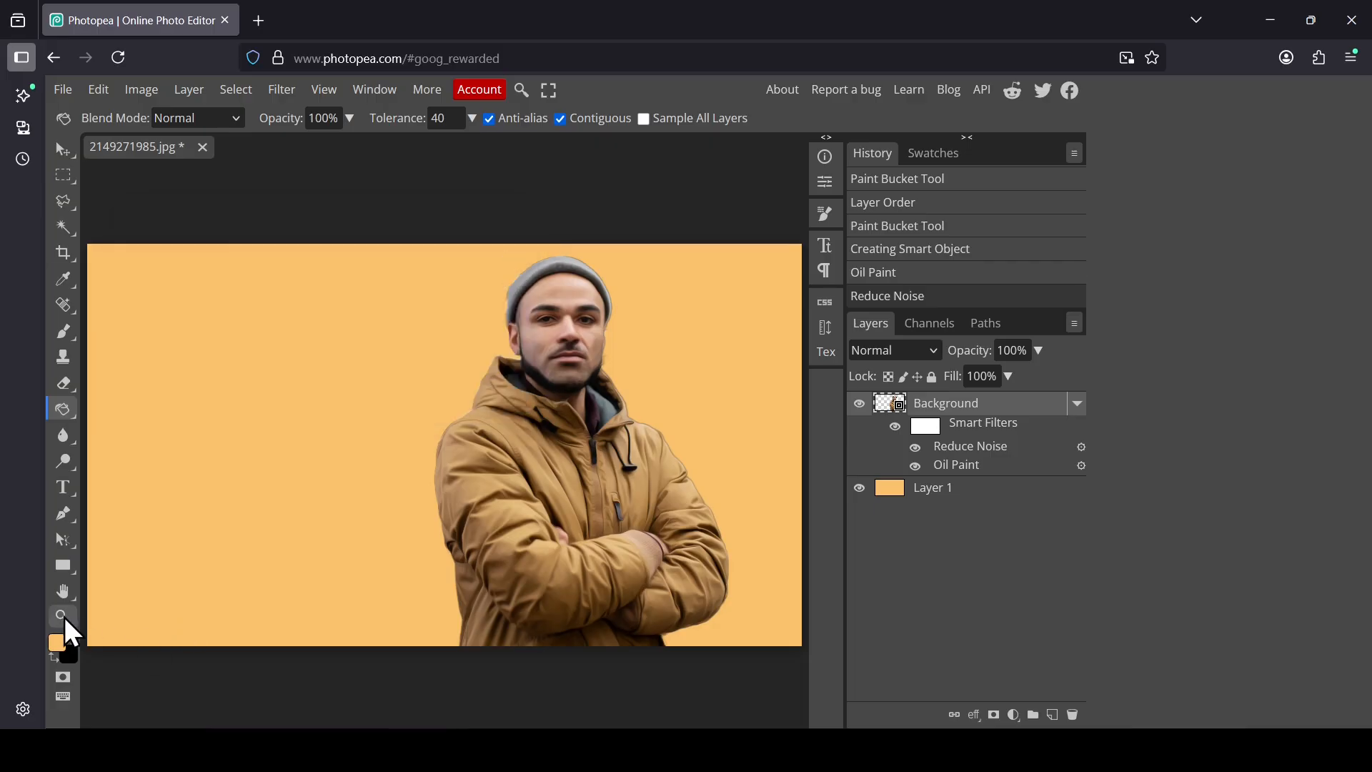
Step: Apply the Poster Edges gallery filter to the man's layer with edge thickness 10, edge intensity 0 and posterization 1
{"action": "left_click", "coordinate": [64, 615]}
{"action": "left_click", "coordinate": [547, 380]}
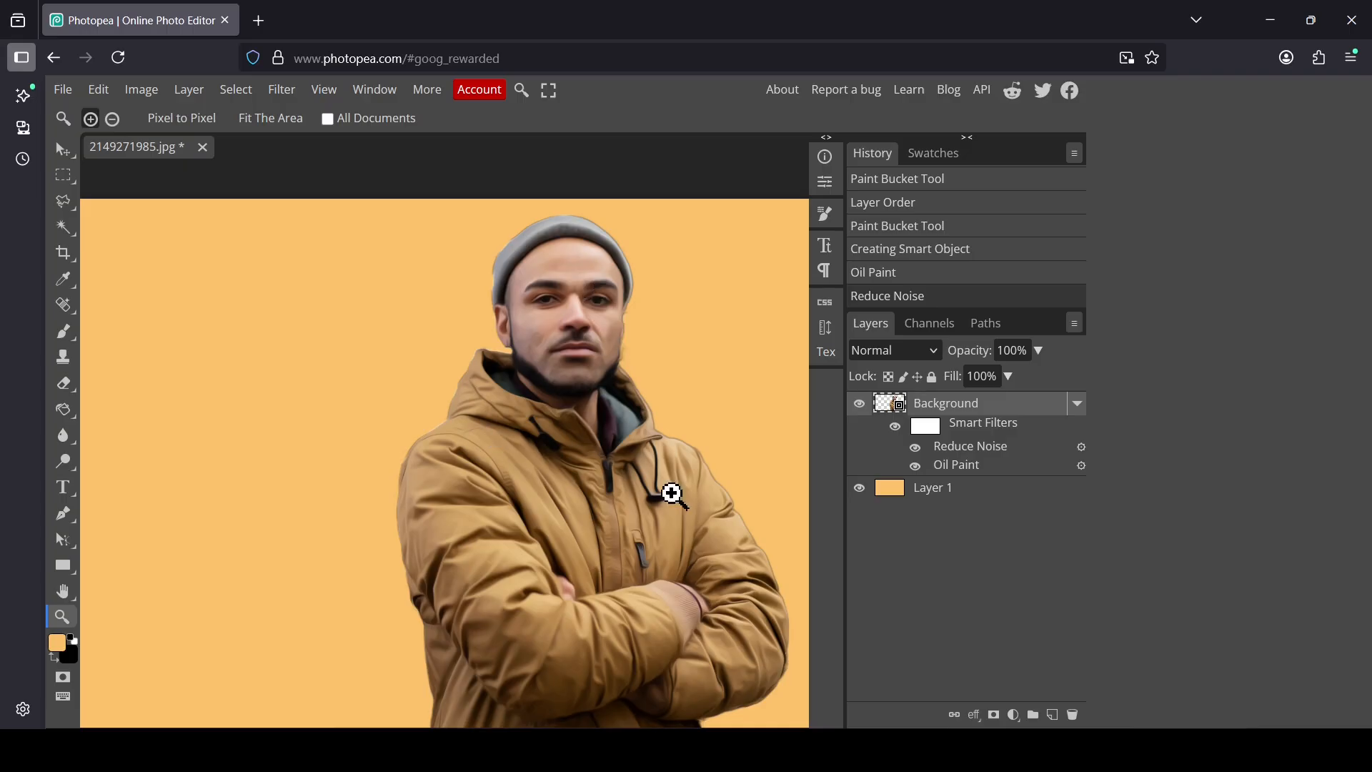
{"action": "left_click", "coordinate": [283, 89]}
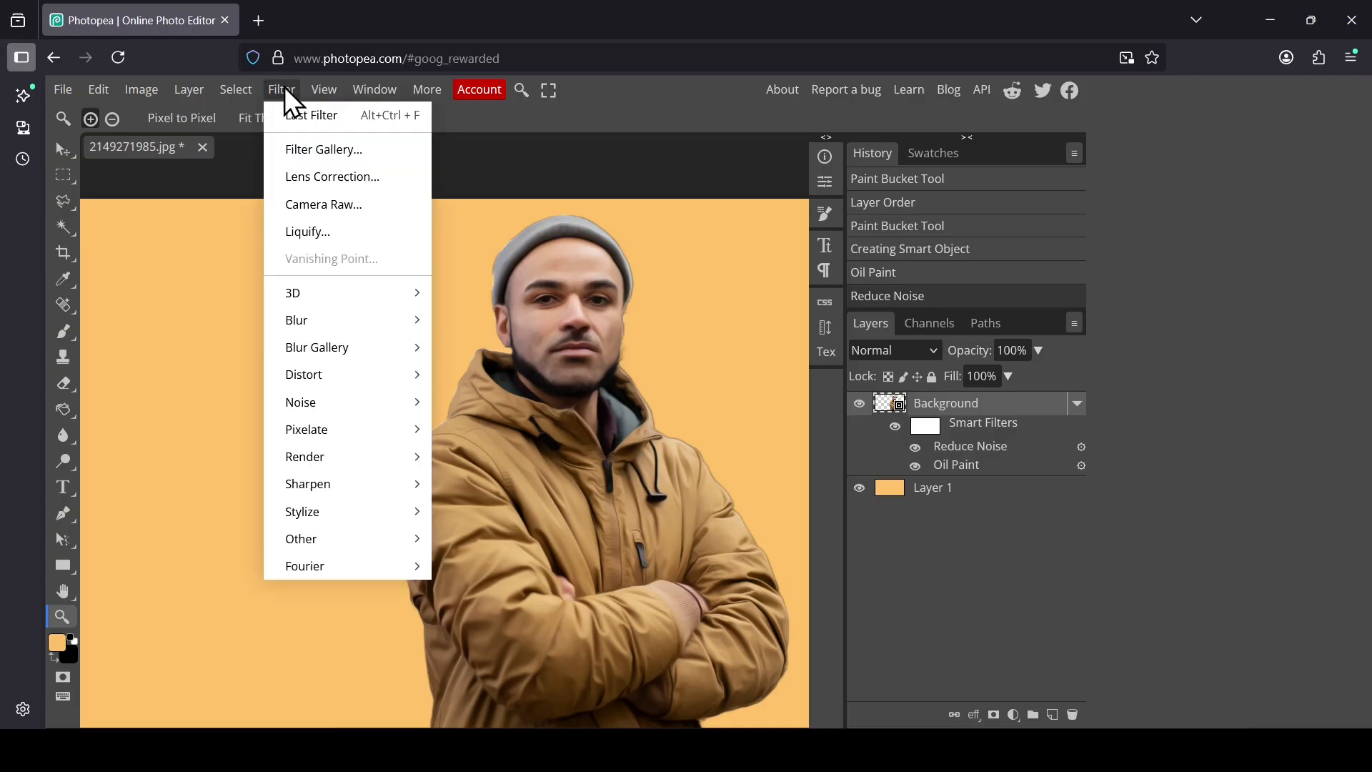
{"action": "left_click", "coordinate": [326, 151]}
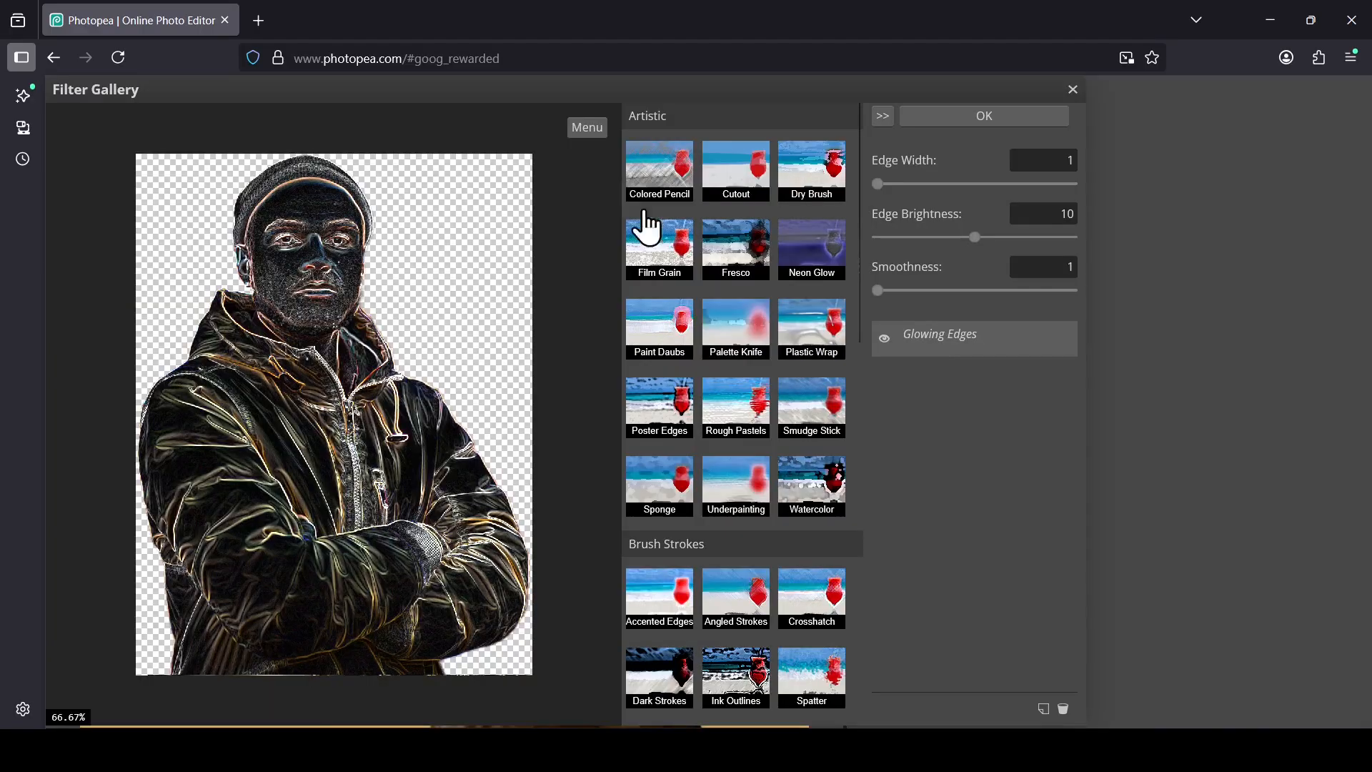
{"action": "left_click", "coordinate": [669, 415]}
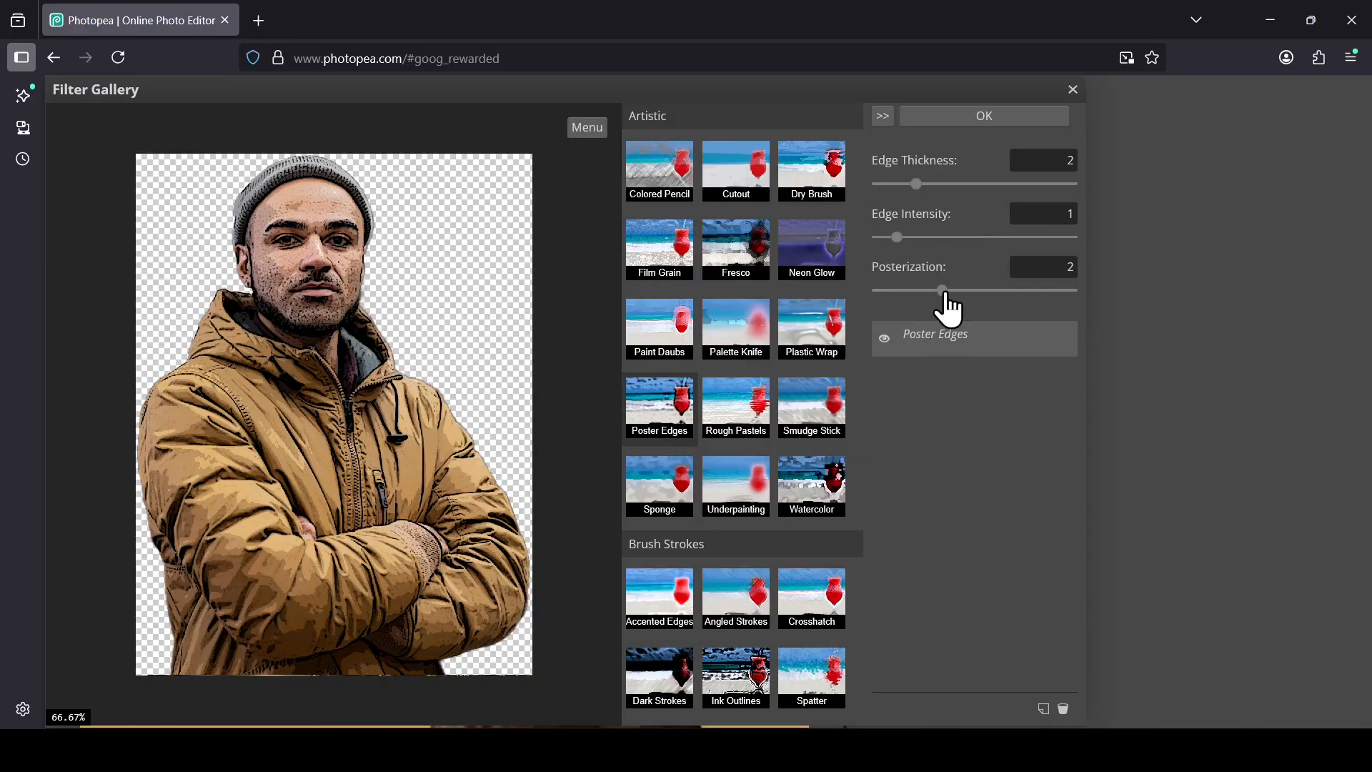
{"action": "left_click_drag", "start_coordinate": [941, 290], "coordinate": [910, 290]}
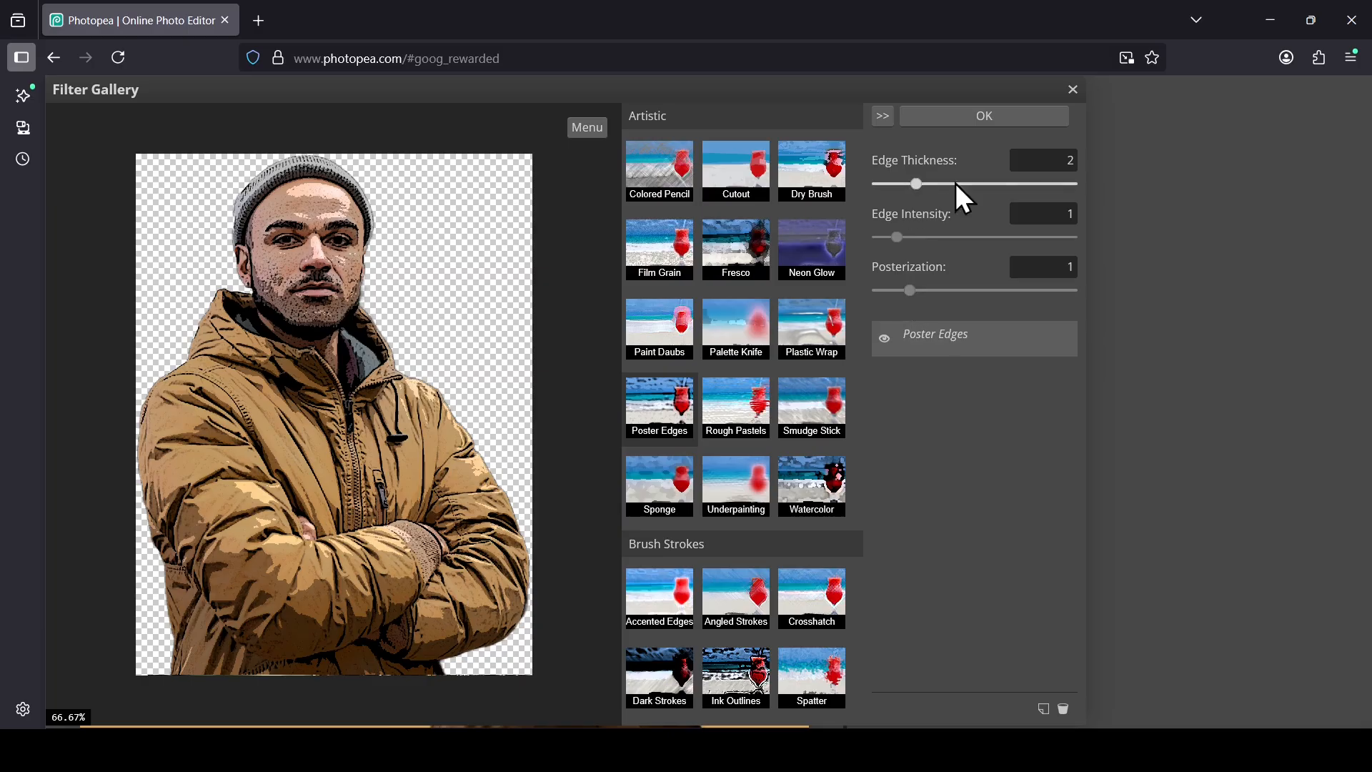
{"action": "left_click_drag", "start_coordinate": [956, 184], "coordinate": [1072, 184]}
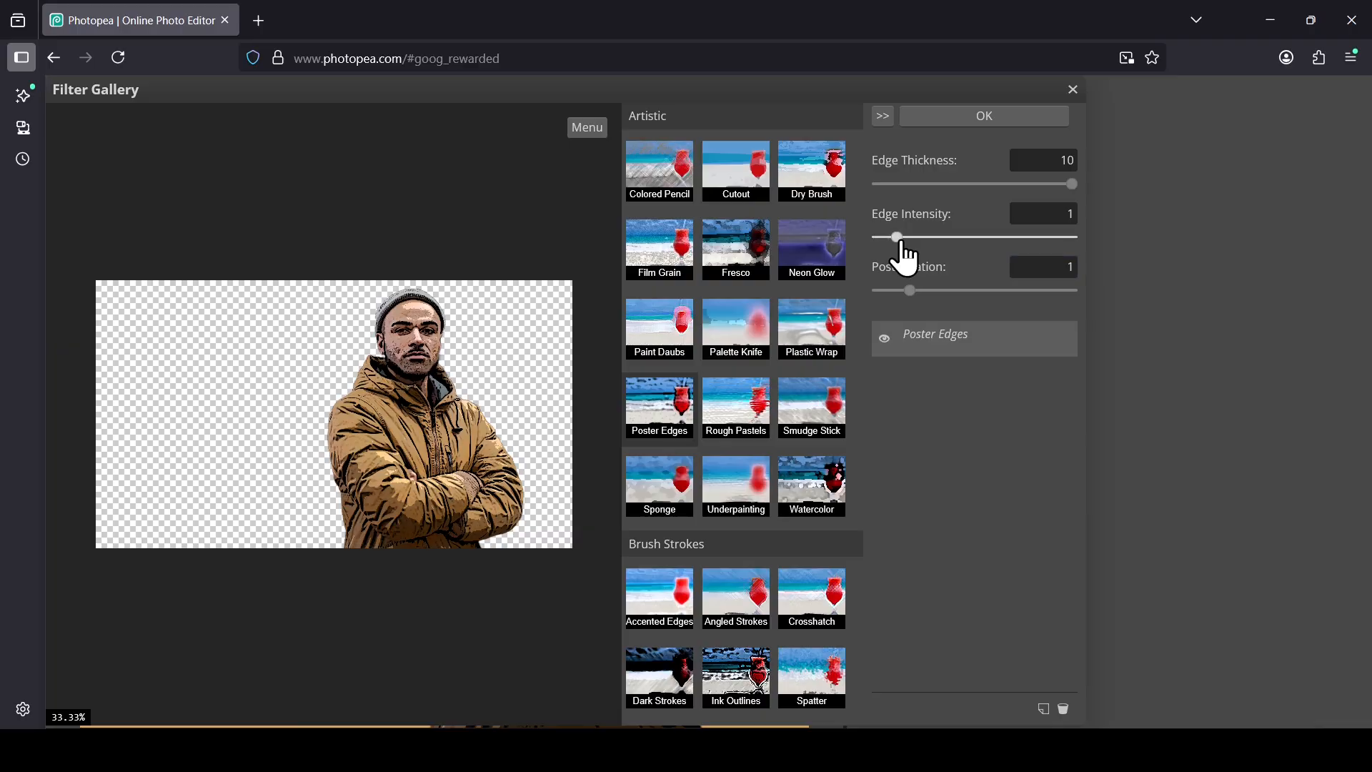
{"action": "left_click_drag", "start_coordinate": [902, 242], "coordinate": [843, 241]}
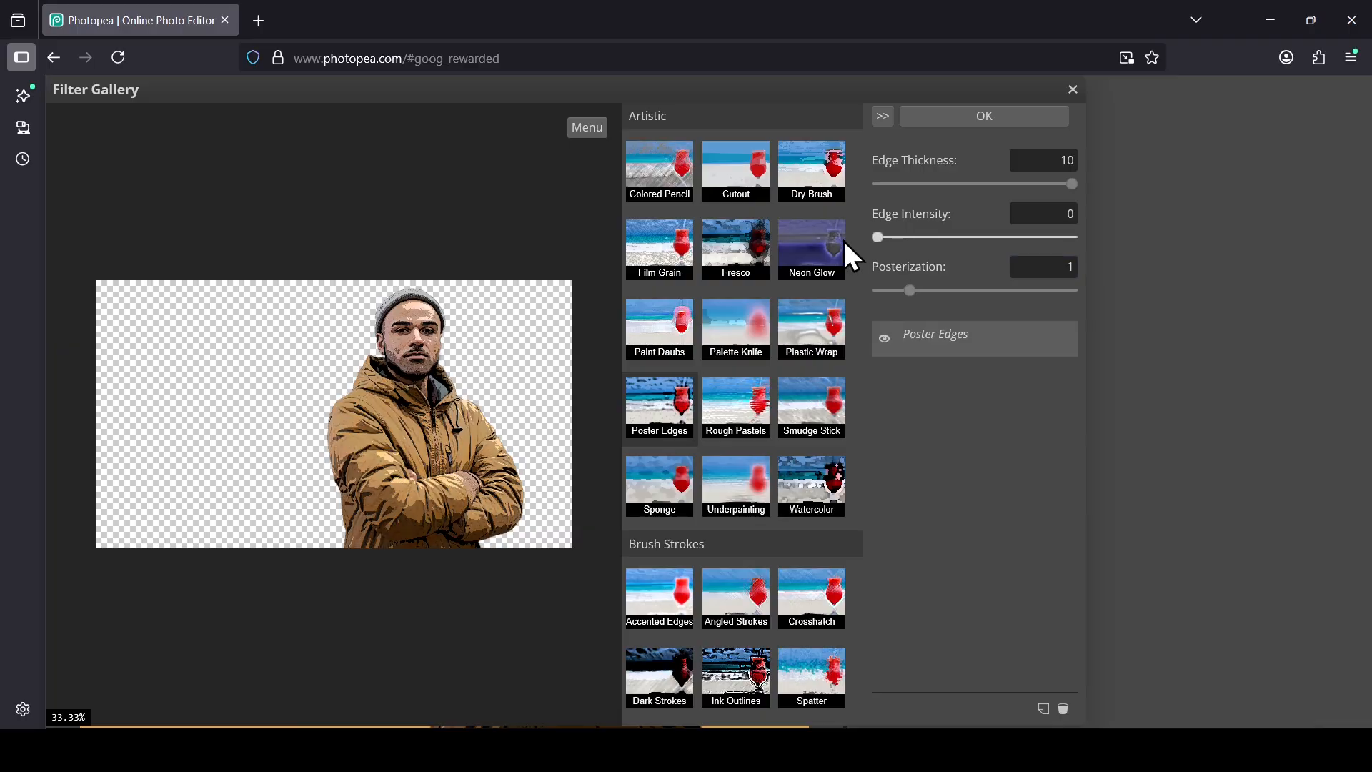
{"action": "left_click", "coordinate": [988, 117]}
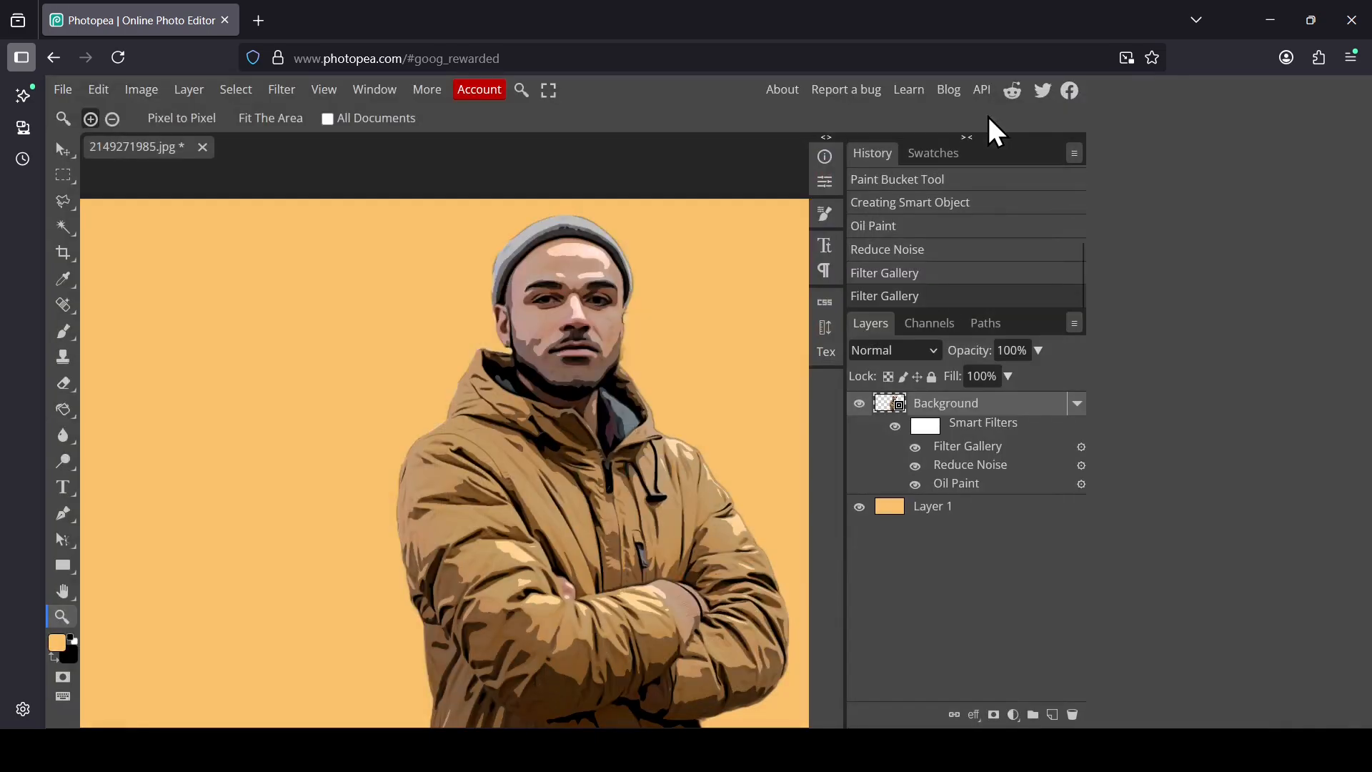
Step: Collapse the Background layer's smart filter list and duplicate the layer
{"action": "left_click", "coordinate": [1077, 405]}
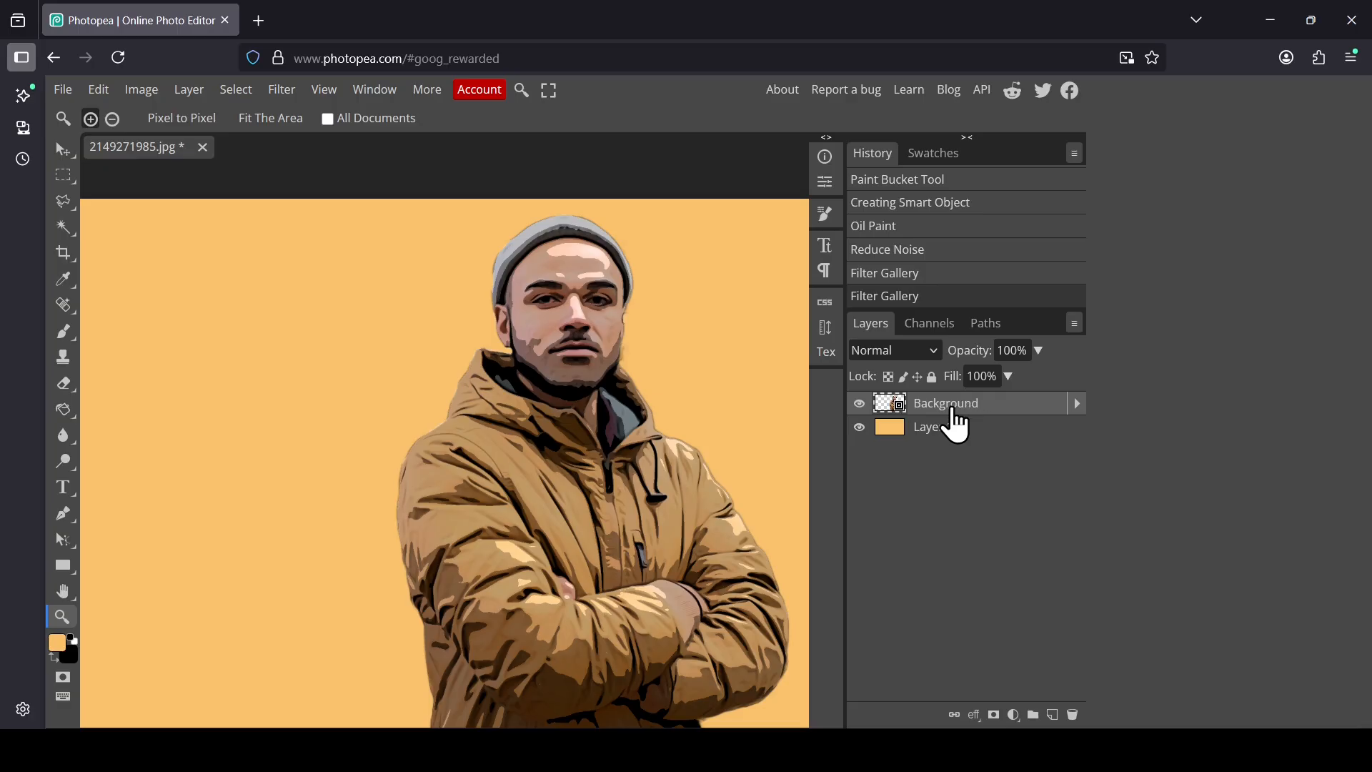
{"action": "right_click", "coordinate": [953, 409]}
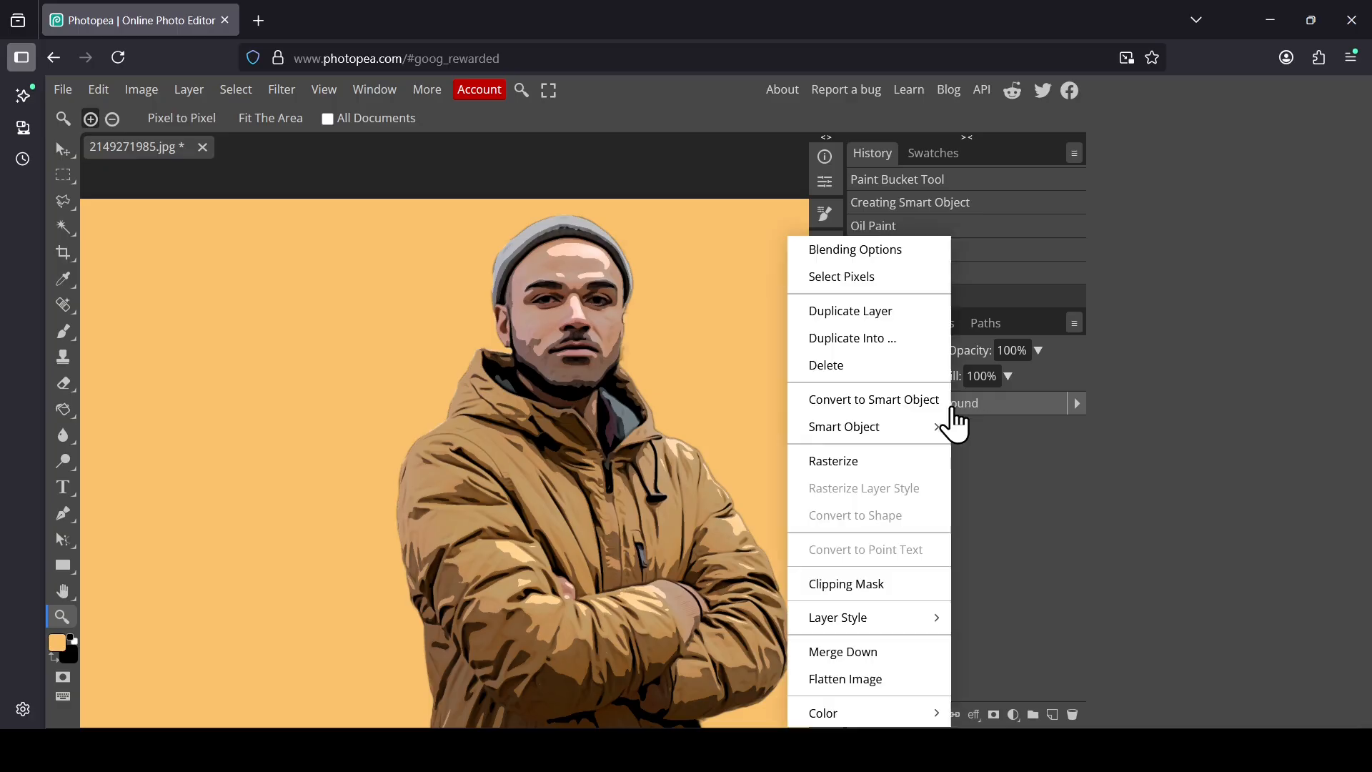
{"action": "left_click", "coordinate": [893, 310]}
Step: Apply the Poster Edges gallery filter to the Background copy layer with edge thickness 2, edge intensity 1 and posterization 1
{"action": "left_click", "coordinate": [281, 90]}
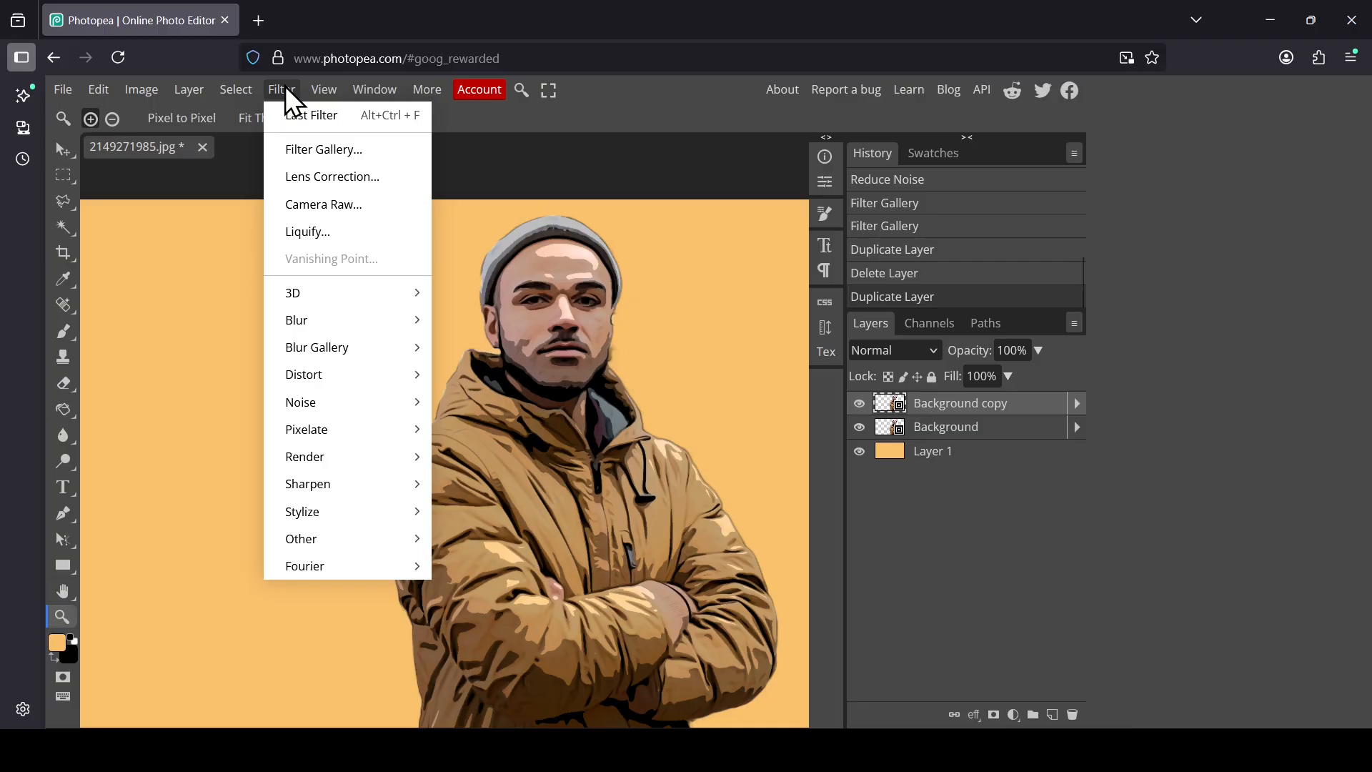
{"action": "left_click", "coordinate": [1031, 557]}
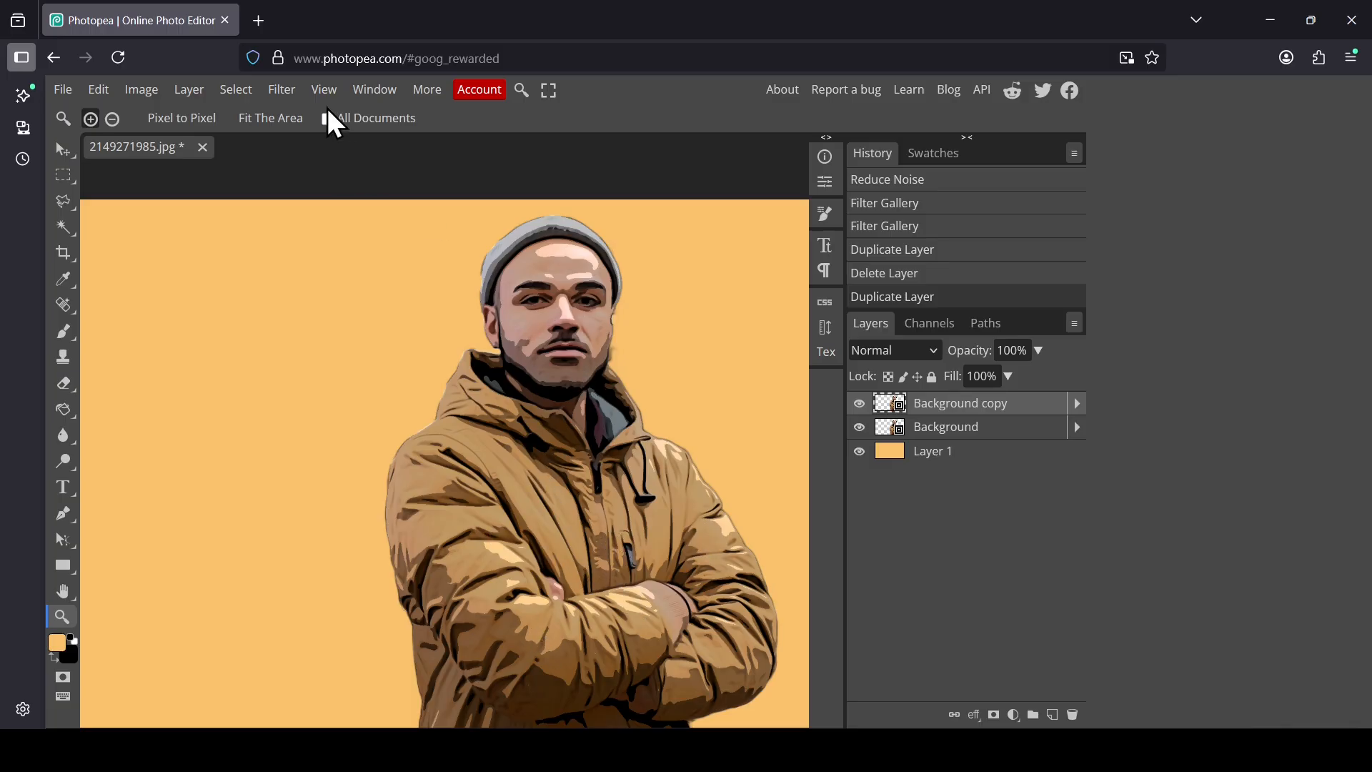
{"action": "left_click", "coordinate": [288, 93]}
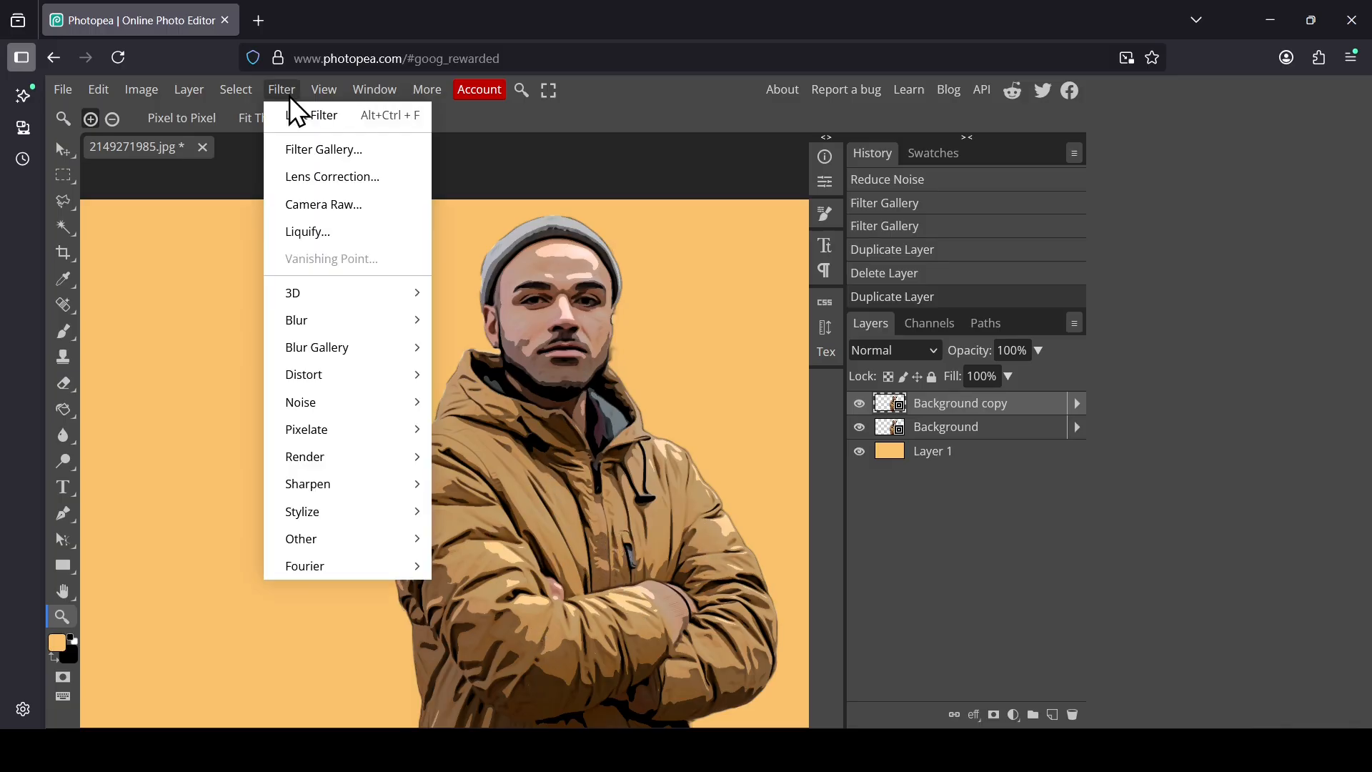
{"action": "left_click", "coordinate": [329, 157]}
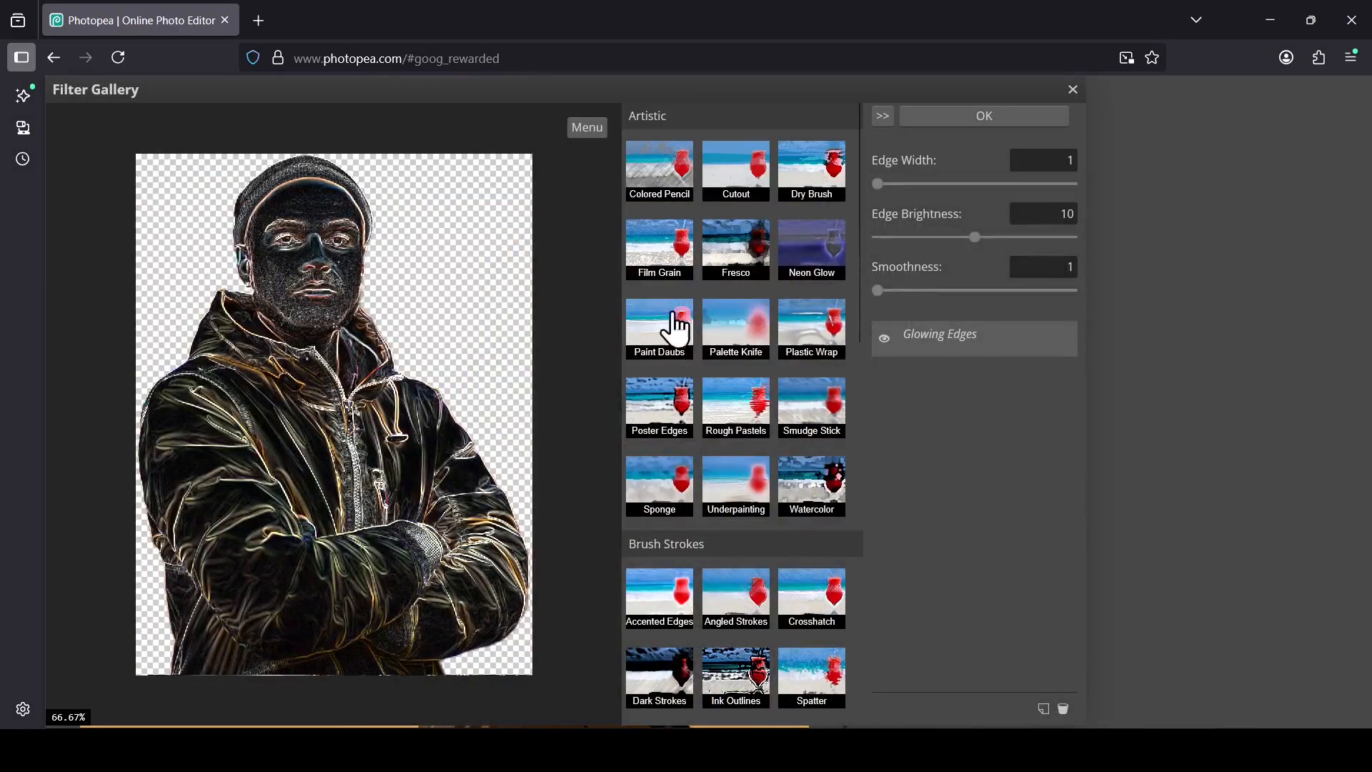
{"action": "left_click", "coordinate": [662, 419]}
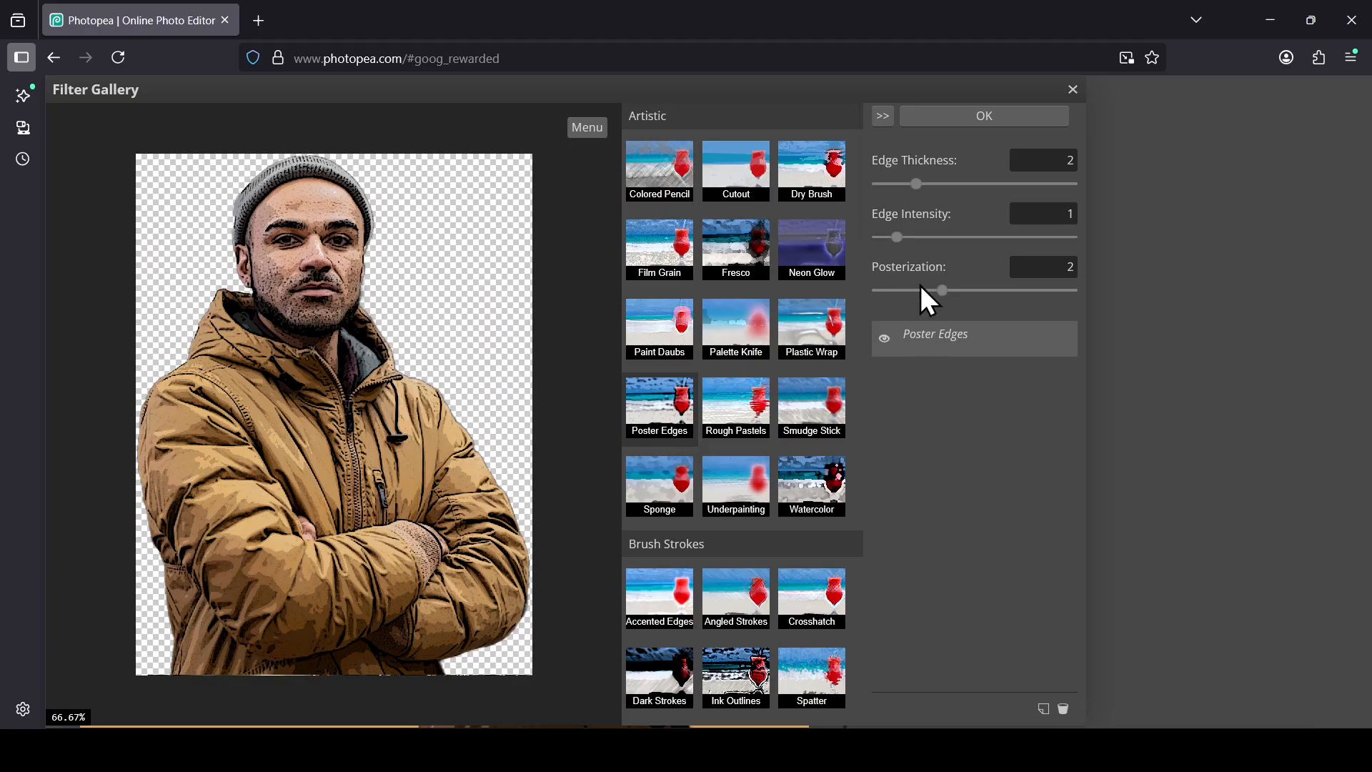
{"action": "left_click_drag", "start_coordinate": [914, 291], "coordinate": [902, 291]}
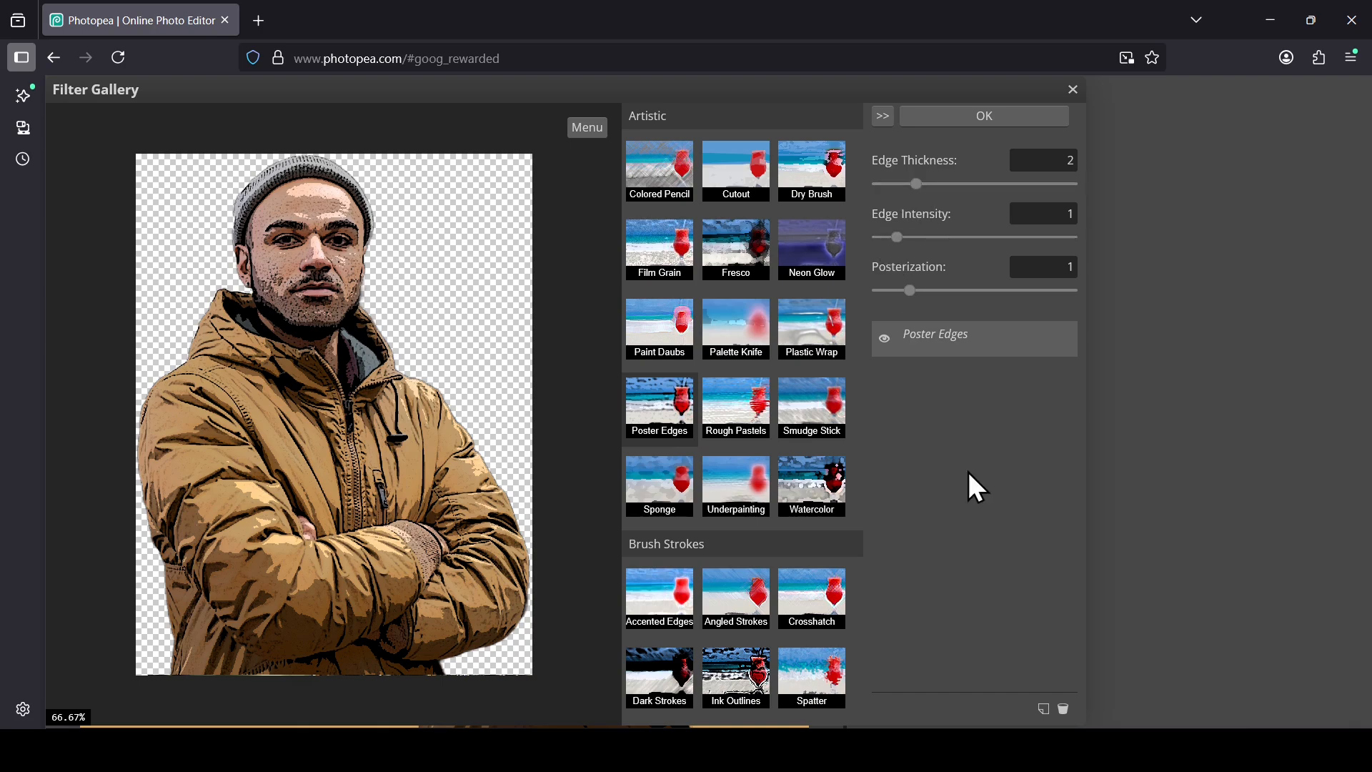
{"action": "left_click", "coordinate": [1011, 123]}
{"action": "left_click", "coordinate": [1076, 405]}
{"action": "left_click", "coordinate": [577, 511]}
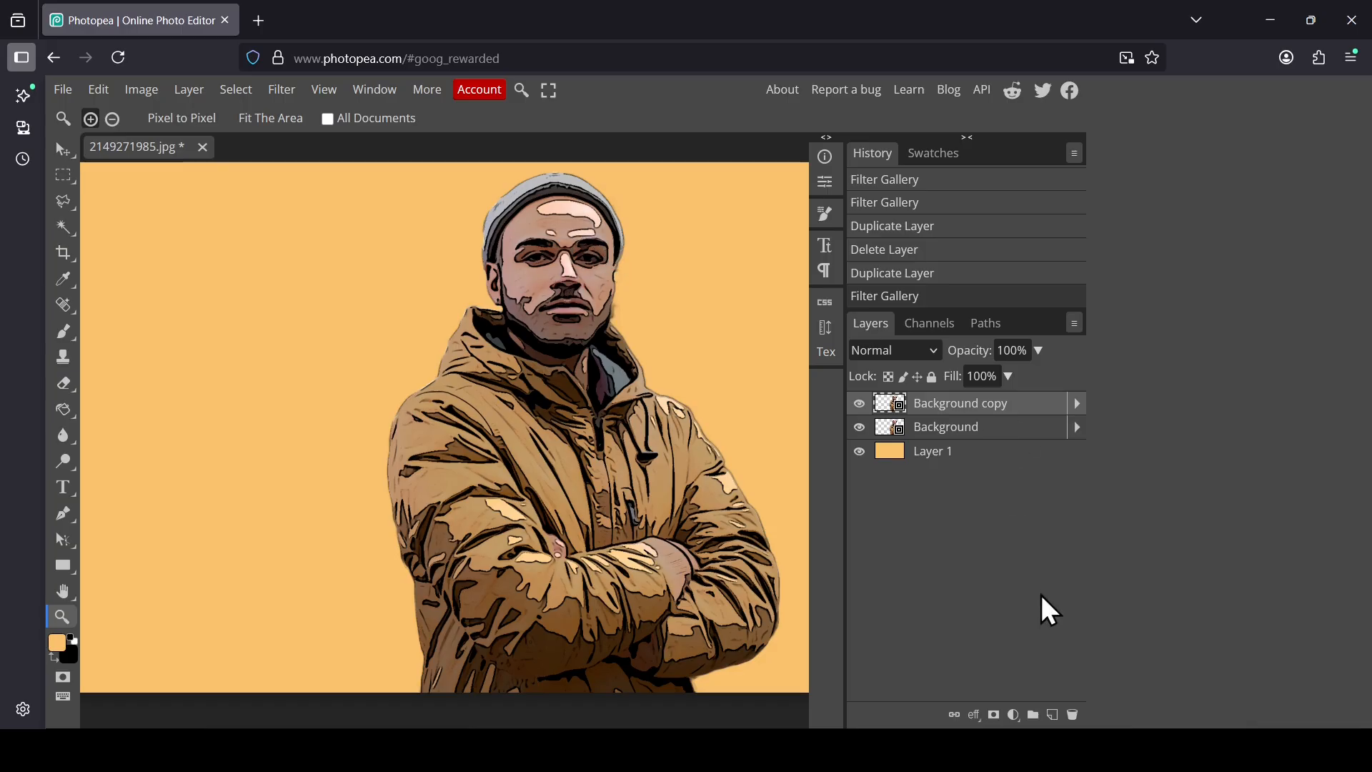
Step: Compare the image with and without the Background copy layer, and add a raster mask to that layer
{"action": "left_click", "coordinate": [859, 406]}
{"action": "left_click", "coordinate": [860, 406]}
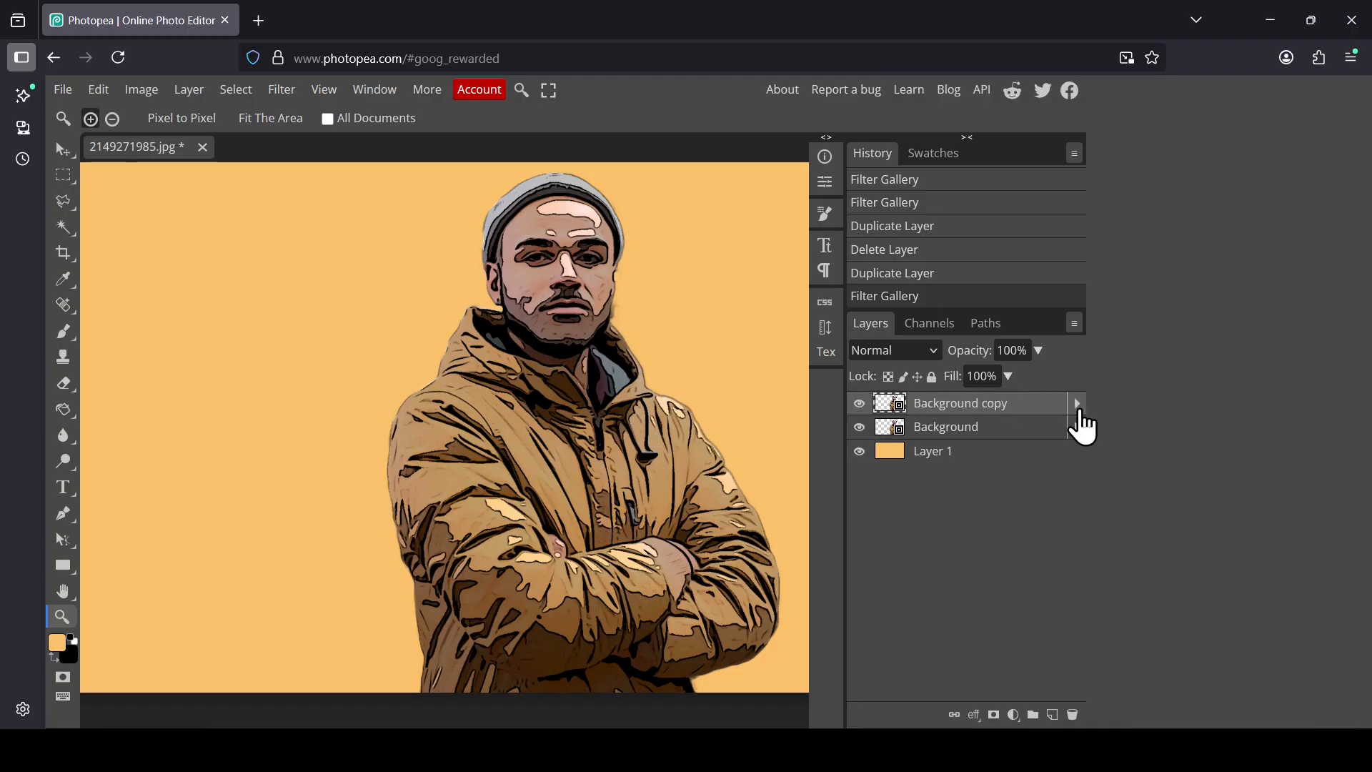
{"action": "left_click", "coordinate": [1076, 404]}
{"action": "left_click", "coordinate": [1076, 404]}
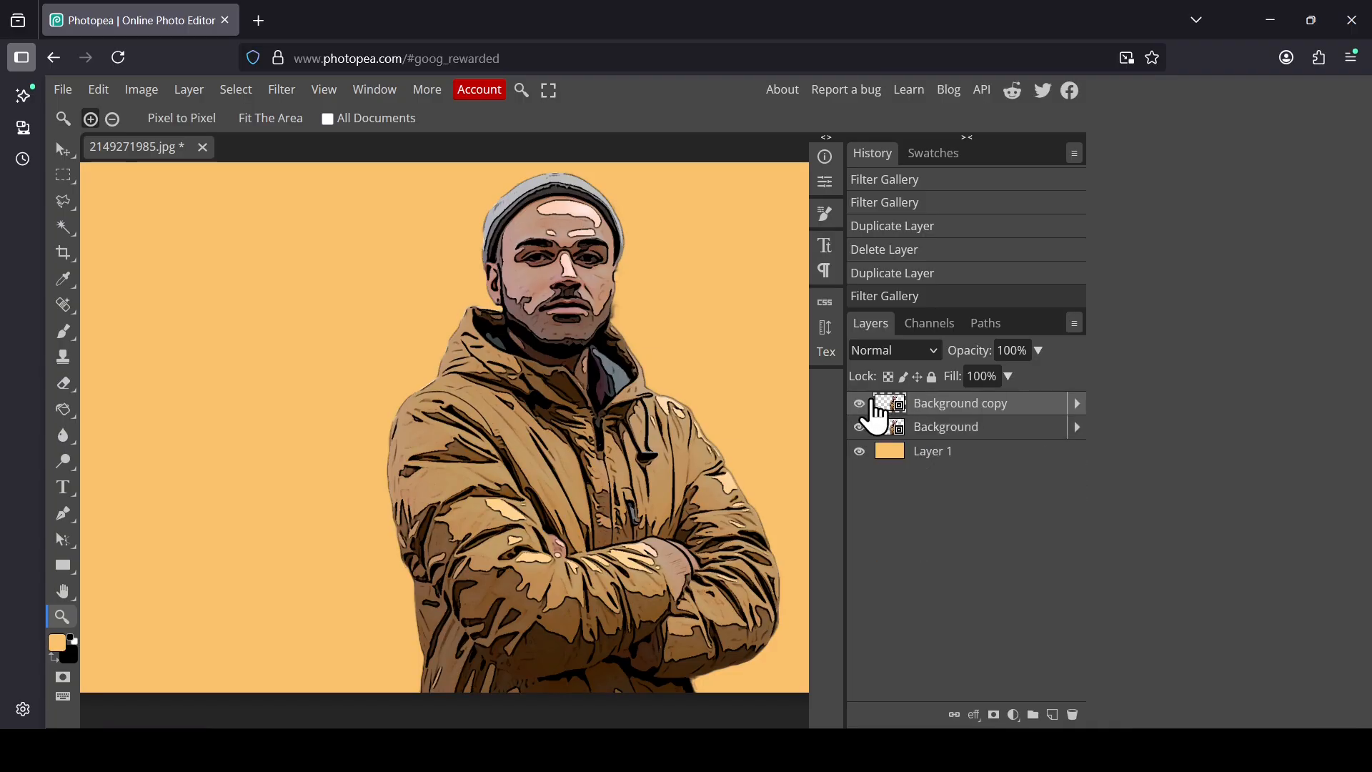
{"action": "left_click", "coordinate": [993, 715]}
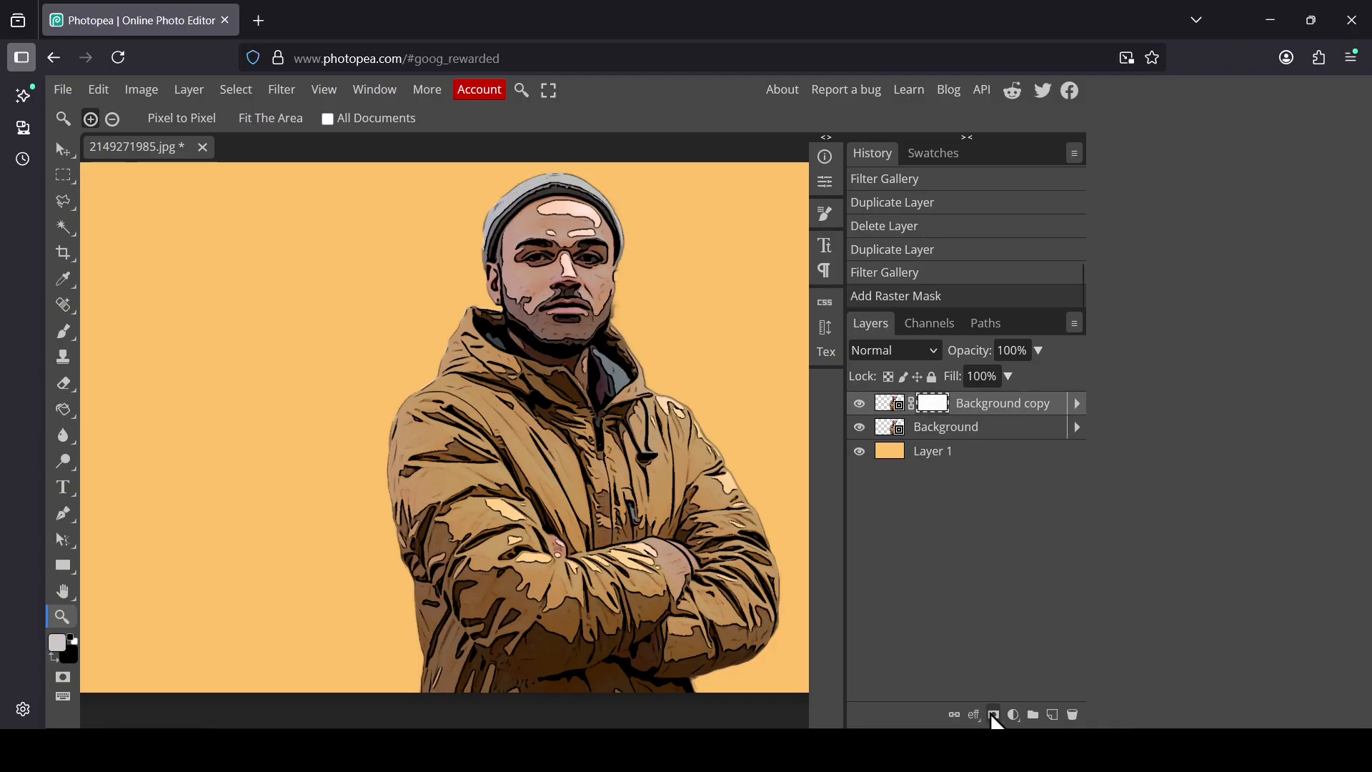
Step: Paint black over the man's face on the Background copy layer's mask with an 84 px brush
{"action": "left_click", "coordinate": [67, 336]}
{"action": "left_click", "coordinate": [139, 333]}
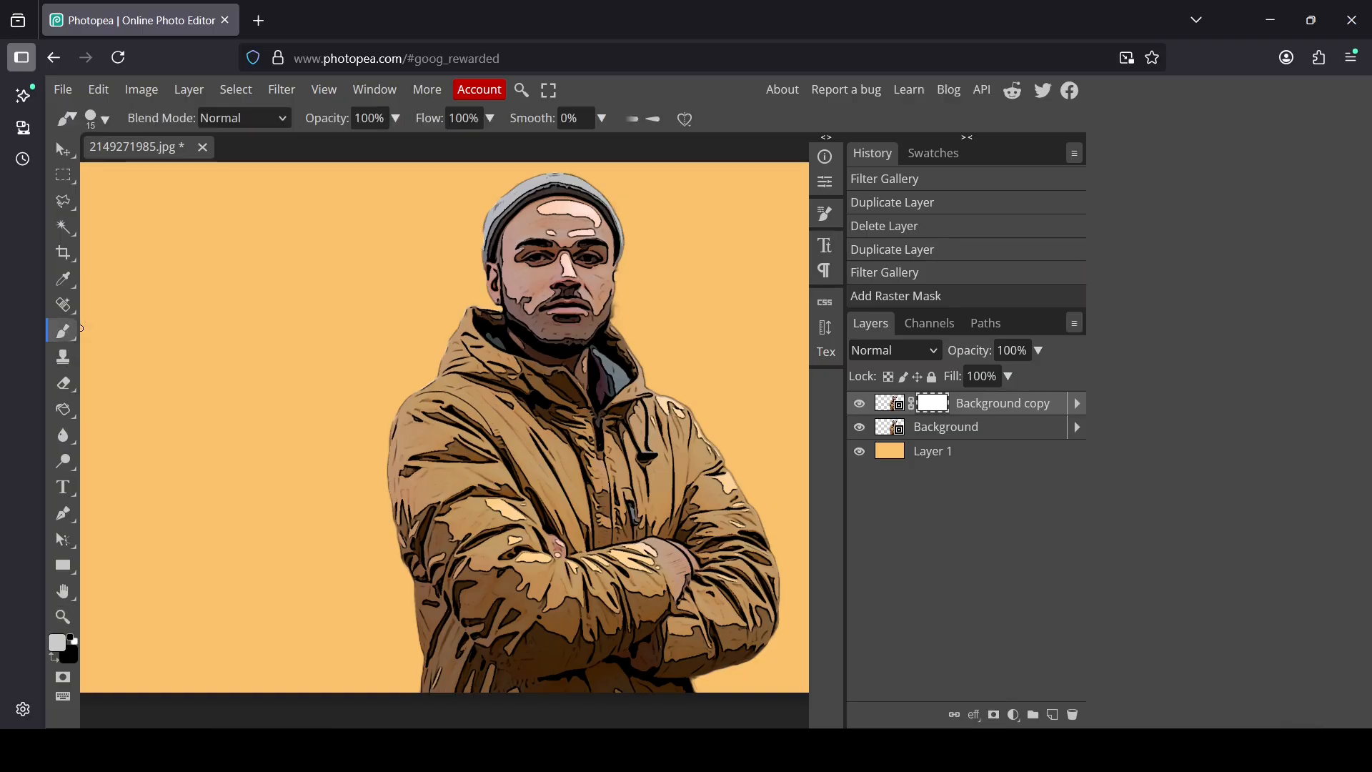
{"action": "left_click", "coordinate": [105, 118]}
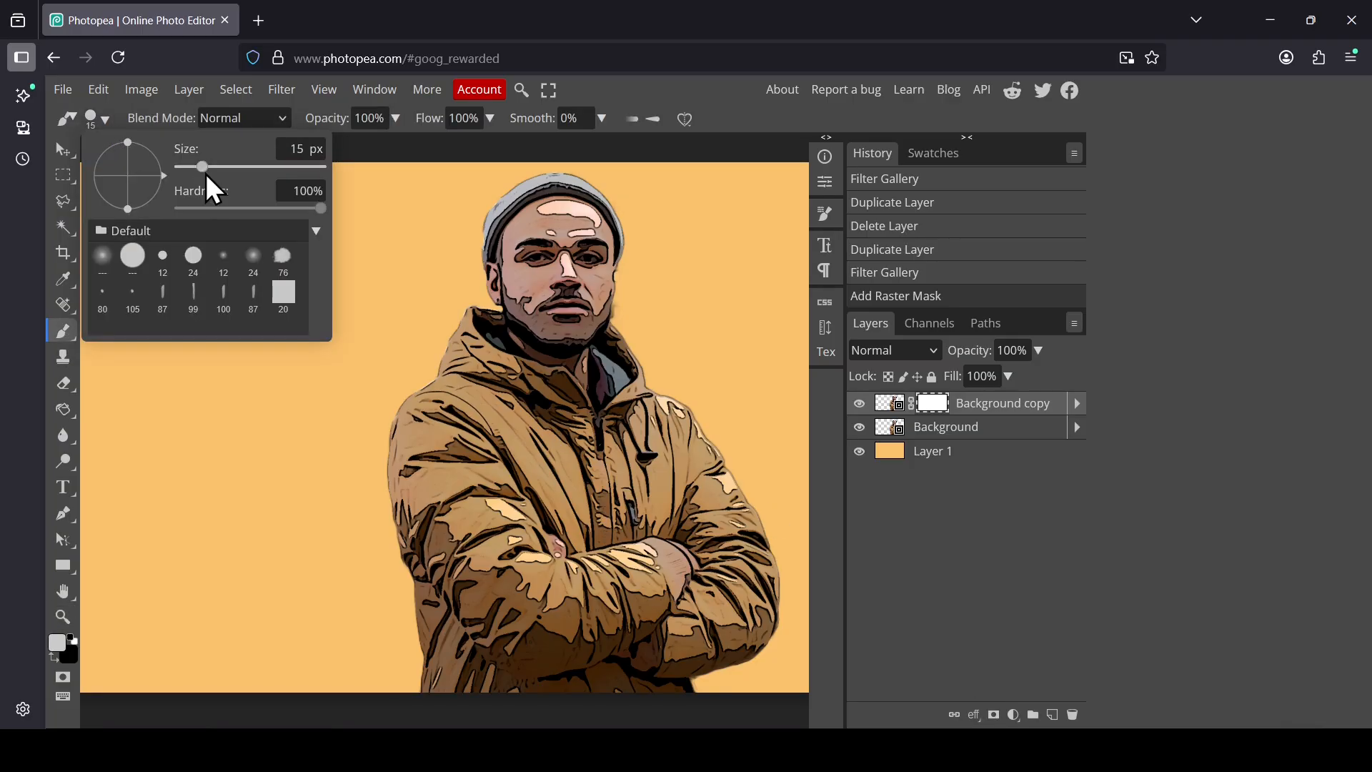
{"action": "left_click_drag", "start_coordinate": [205, 172], "coordinate": [224, 173]}
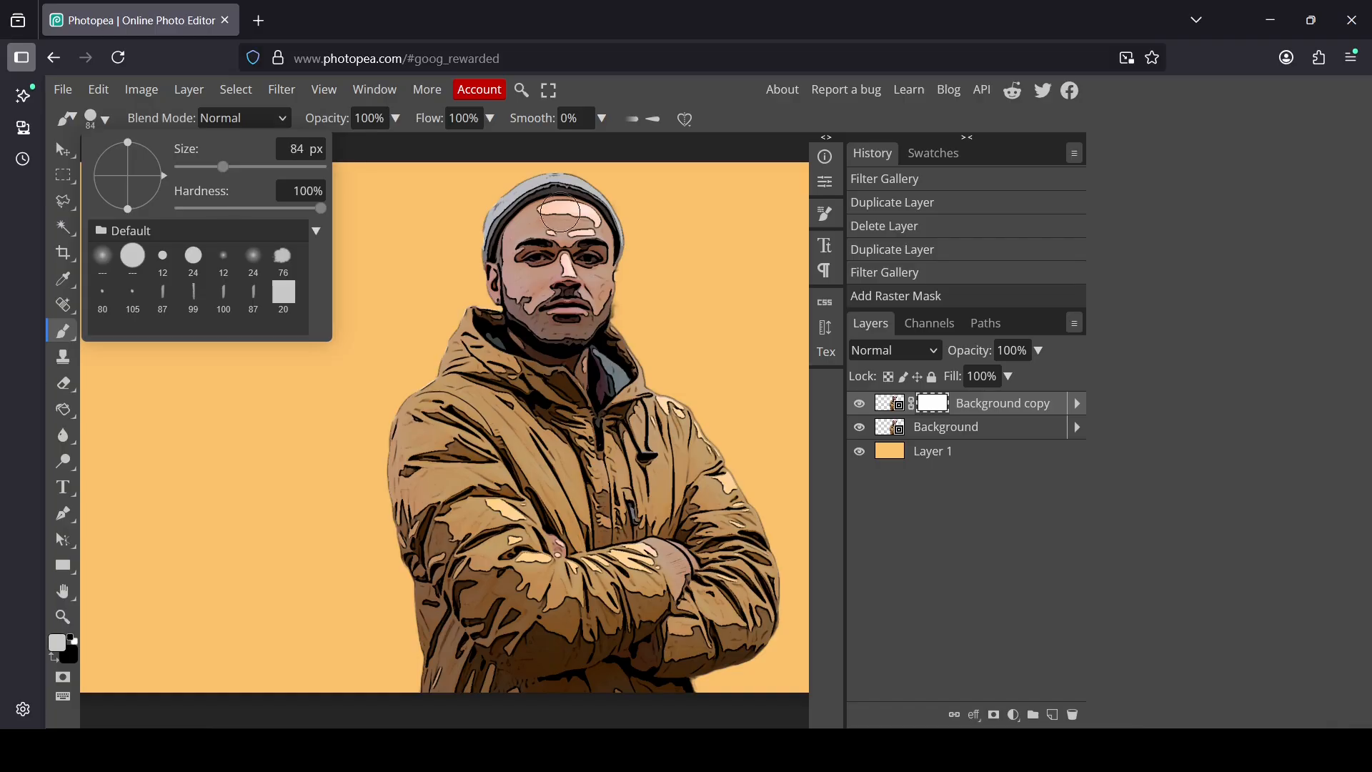
{"action": "left_click", "coordinate": [956, 540]}
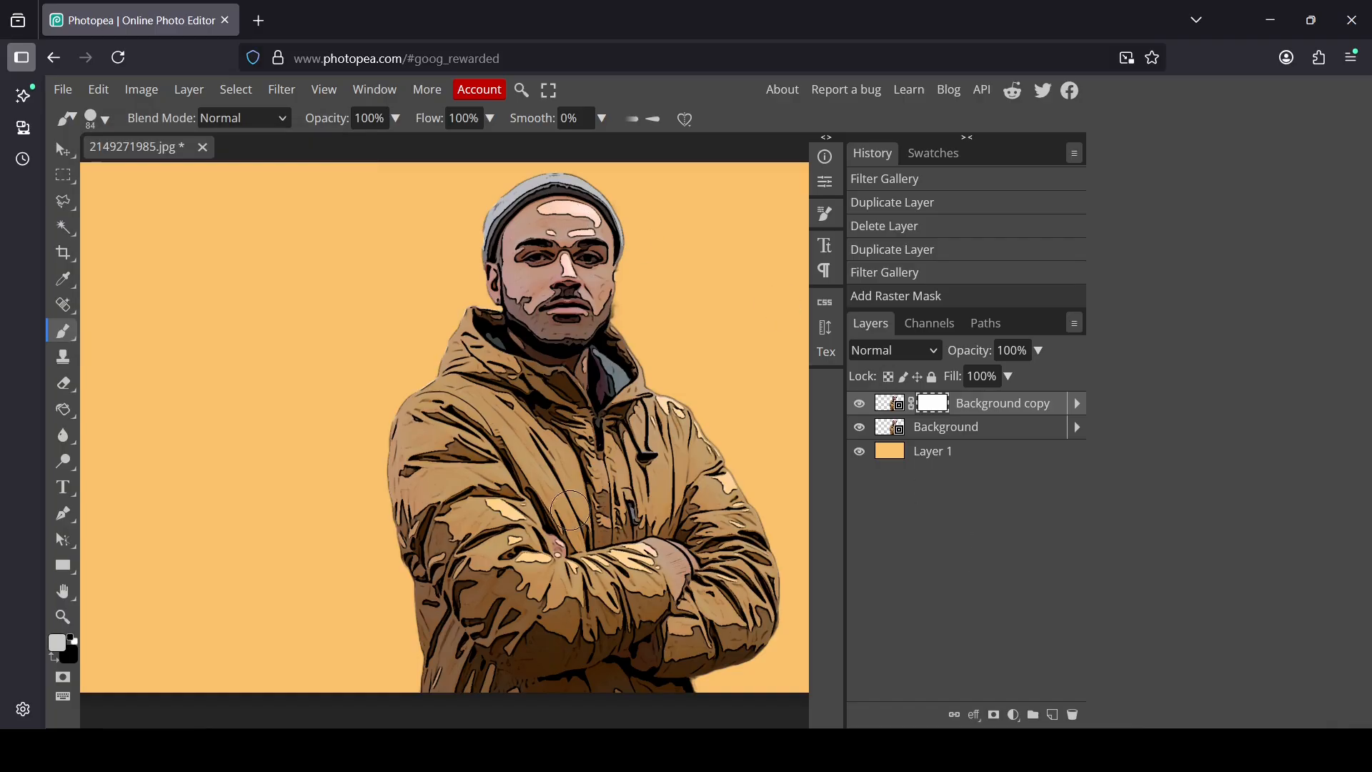
{"action": "left_click", "coordinate": [56, 661]}
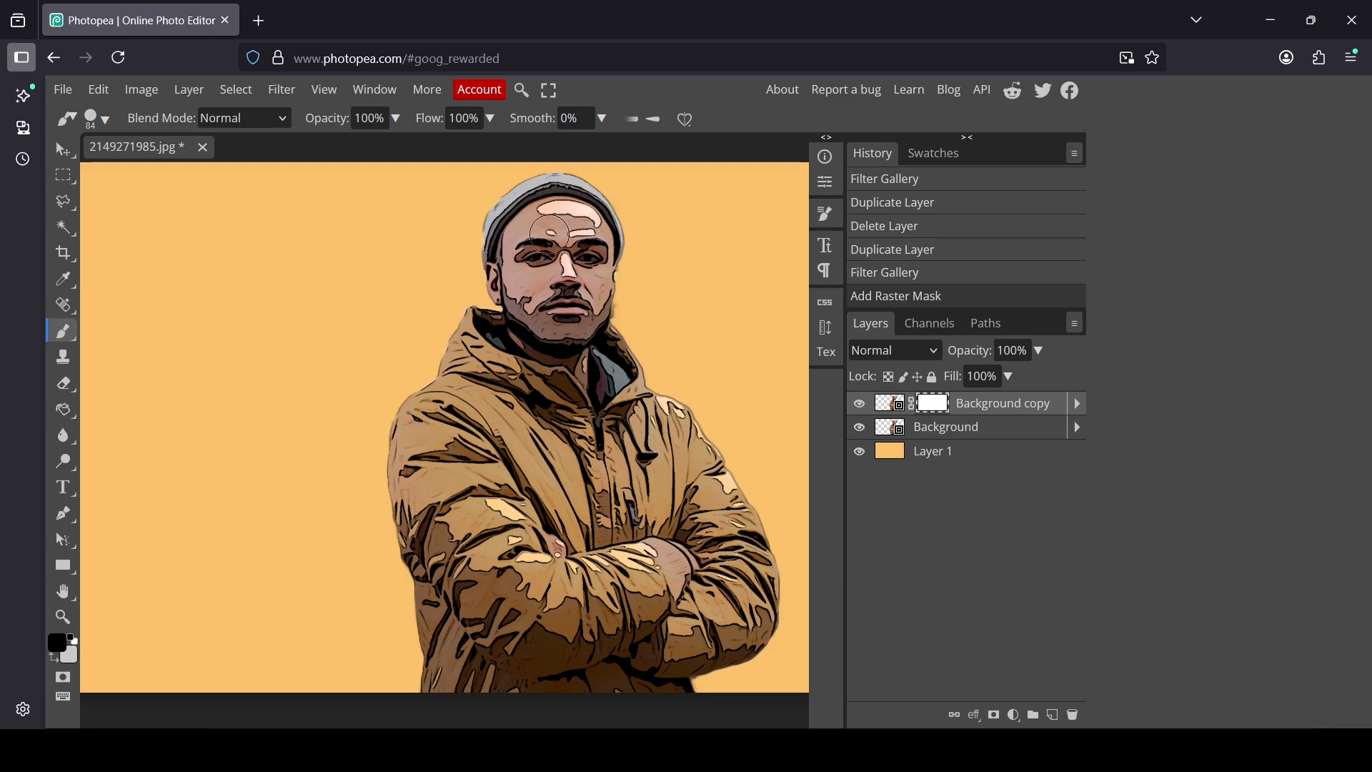
{"action": "mouse_move", "coordinate": [549, 234]}
{"action": "left_mouse_down"}
{"action": "mouse_move", "coordinate": [549, 218]}
{"action": "mouse_move", "coordinate": [528, 248]}
{"action": "mouse_move", "coordinate": [580, 219]}
{"action": "mouse_move", "coordinate": [575, 291]}
{"action": "mouse_move", "coordinate": [533, 237]}
{"action": "mouse_move", "coordinate": [566, 290]}
{"action": "left_mouse_up"}
{"action": "left_click", "coordinate": [585, 226]}
{"action": "left_click", "coordinate": [584, 225]}
{"action": "mouse_move", "coordinate": [566, 290]}
{"action": "left_mouse_down"}
{"action": "mouse_move", "coordinate": [527, 287]}
{"action": "mouse_move", "coordinate": [519, 251]}
{"action": "mouse_move", "coordinate": [590, 283]}
{"action": "mouse_move", "coordinate": [576, 265]}
{"action": "mouse_move", "coordinate": [552, 286]}
{"action": "left_mouse_up"}
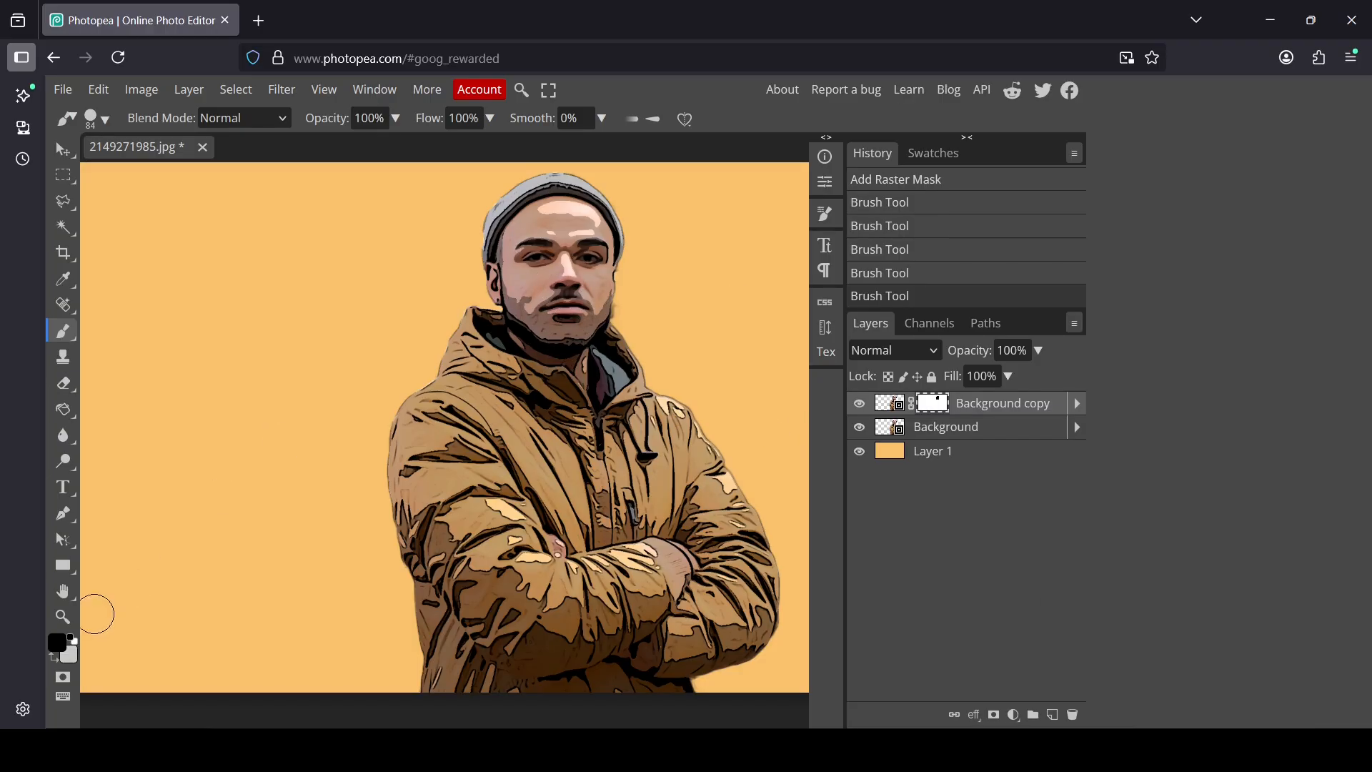
Step: Paint white at 36% brush opacity over the man's face on the mask to partly restore the edge effect
{"action": "left_click", "coordinate": [67, 651]}
{"action": "left_click", "coordinate": [313, 360]}
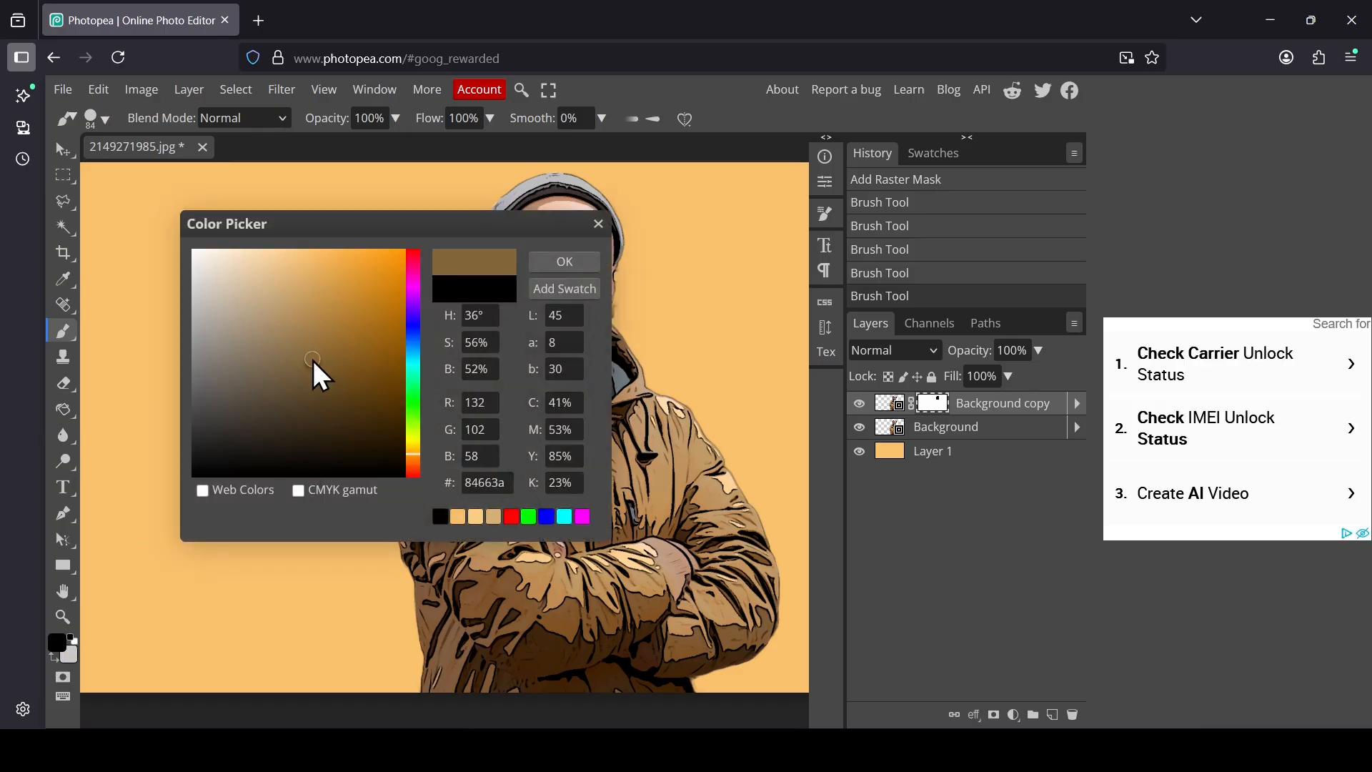
{"action": "left_click_drag", "start_coordinate": [313, 360], "coordinate": [110, 212]}
{"action": "left_click", "coordinate": [553, 260]}
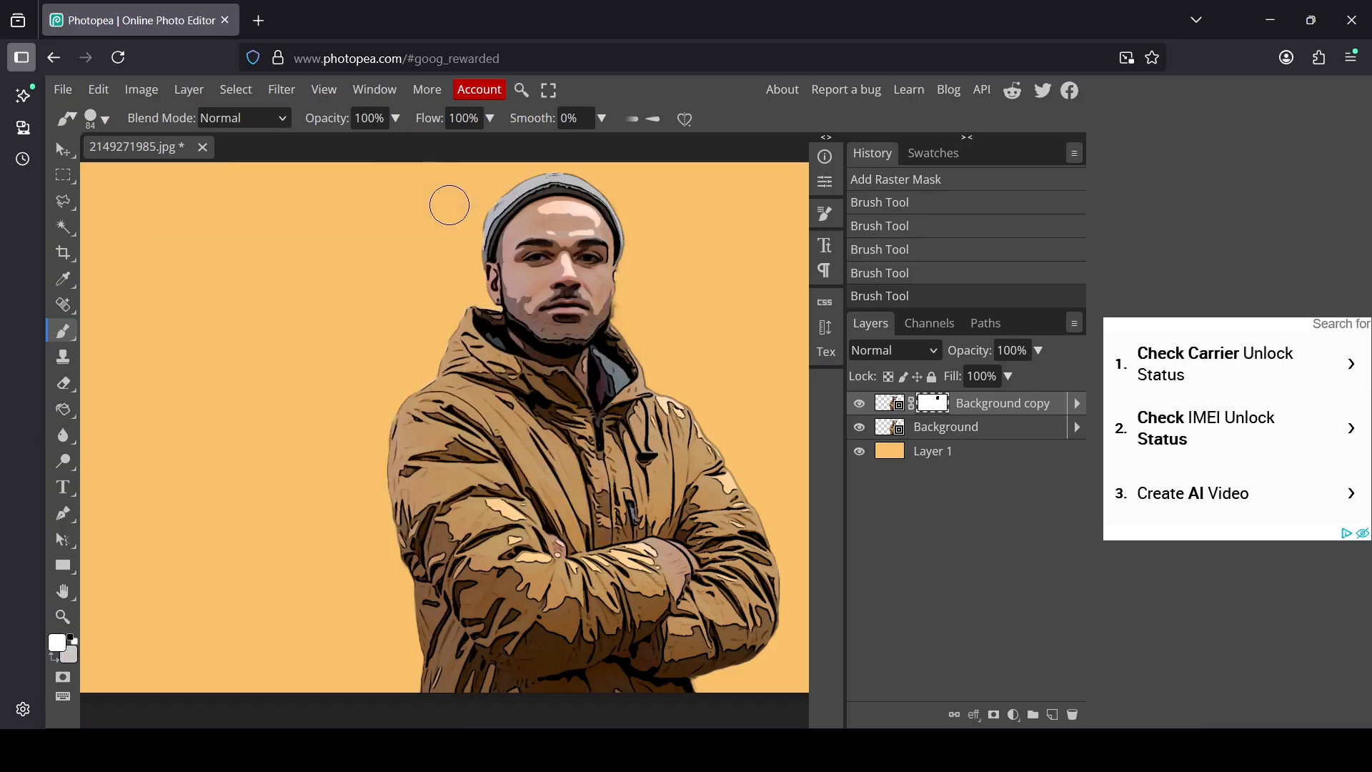
{"action": "left_click", "coordinate": [397, 118]}
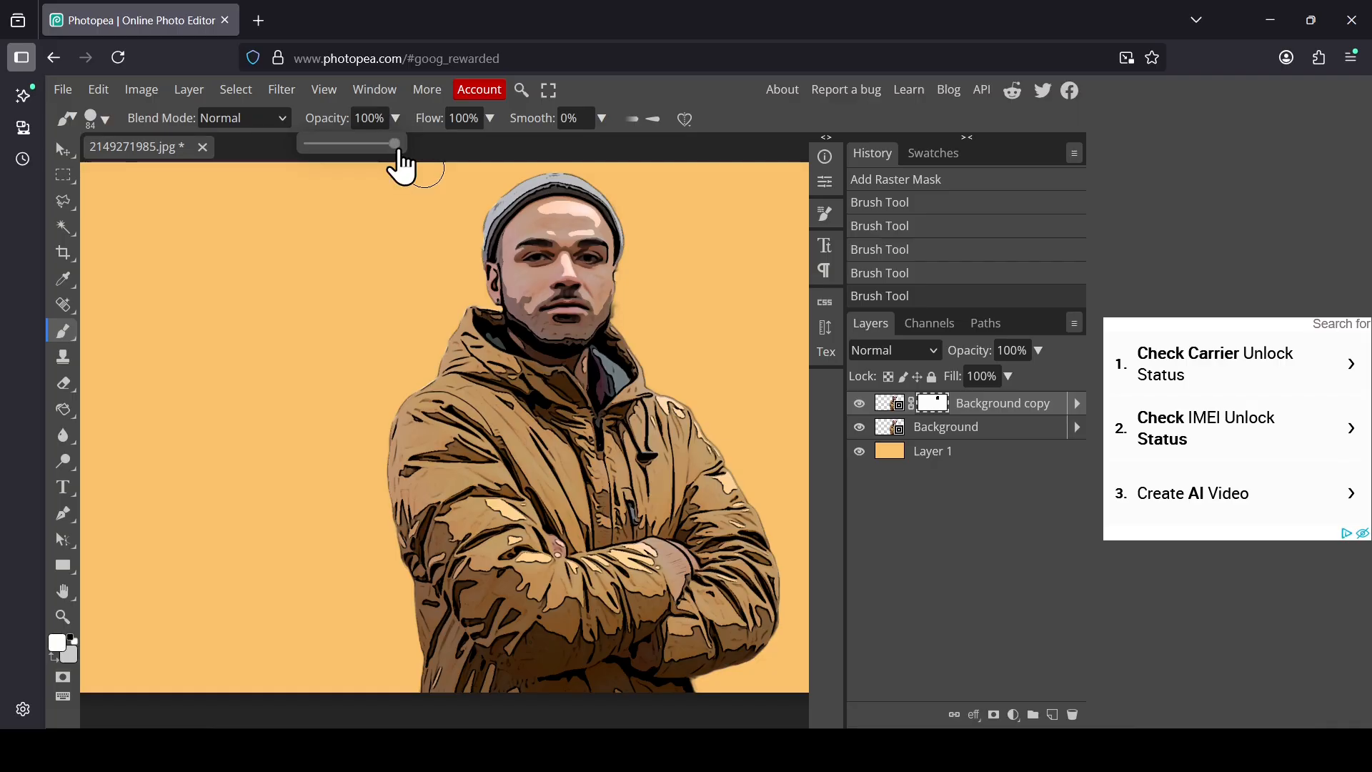
{"action": "left_click_drag", "start_coordinate": [395, 147], "coordinate": [336, 152]}
{"action": "mouse_move", "coordinate": [558, 288]}
{"action": "left_mouse_down"}
{"action": "mouse_move", "coordinate": [543, 293]}
{"action": "mouse_move", "coordinate": [594, 303]}
{"action": "left_mouse_up"}
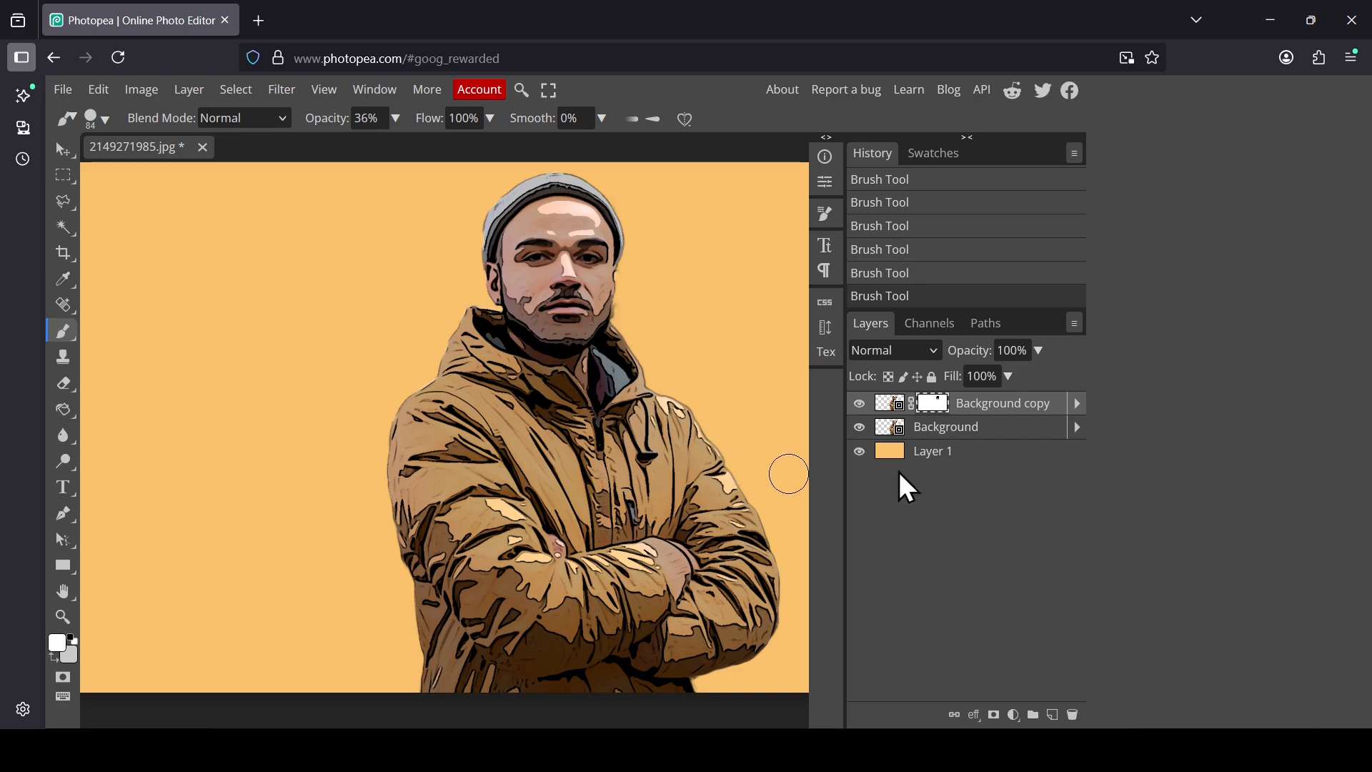
Step: Stamp the man's two layers into a new merged layer without Layer 1, and leave only the merged layer and Layer 1 visible
{"action": "left_click", "coordinate": [859, 451]}
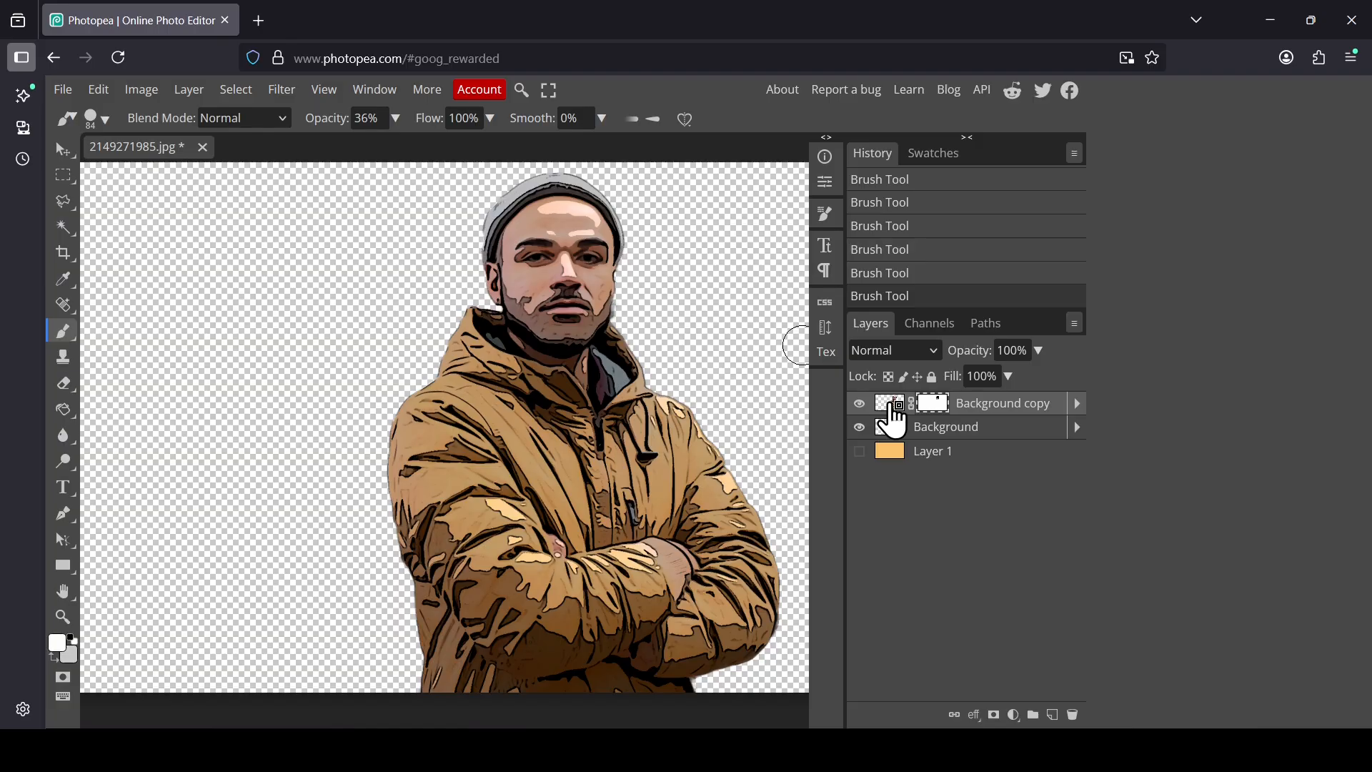
{"action": "key", "text": "ctrl+alt+shift+e"}
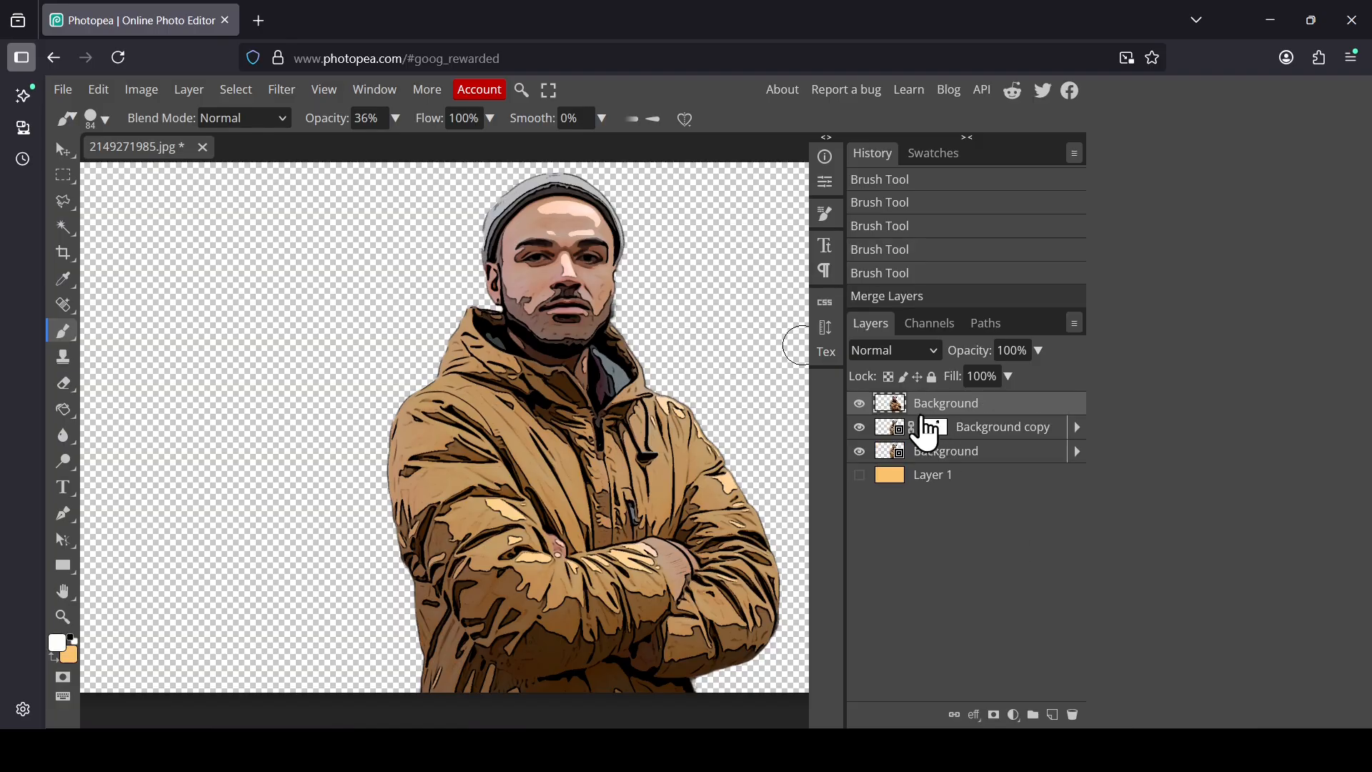
{"action": "left_click", "coordinate": [859, 431]}
{"action": "left_click", "coordinate": [859, 451]}
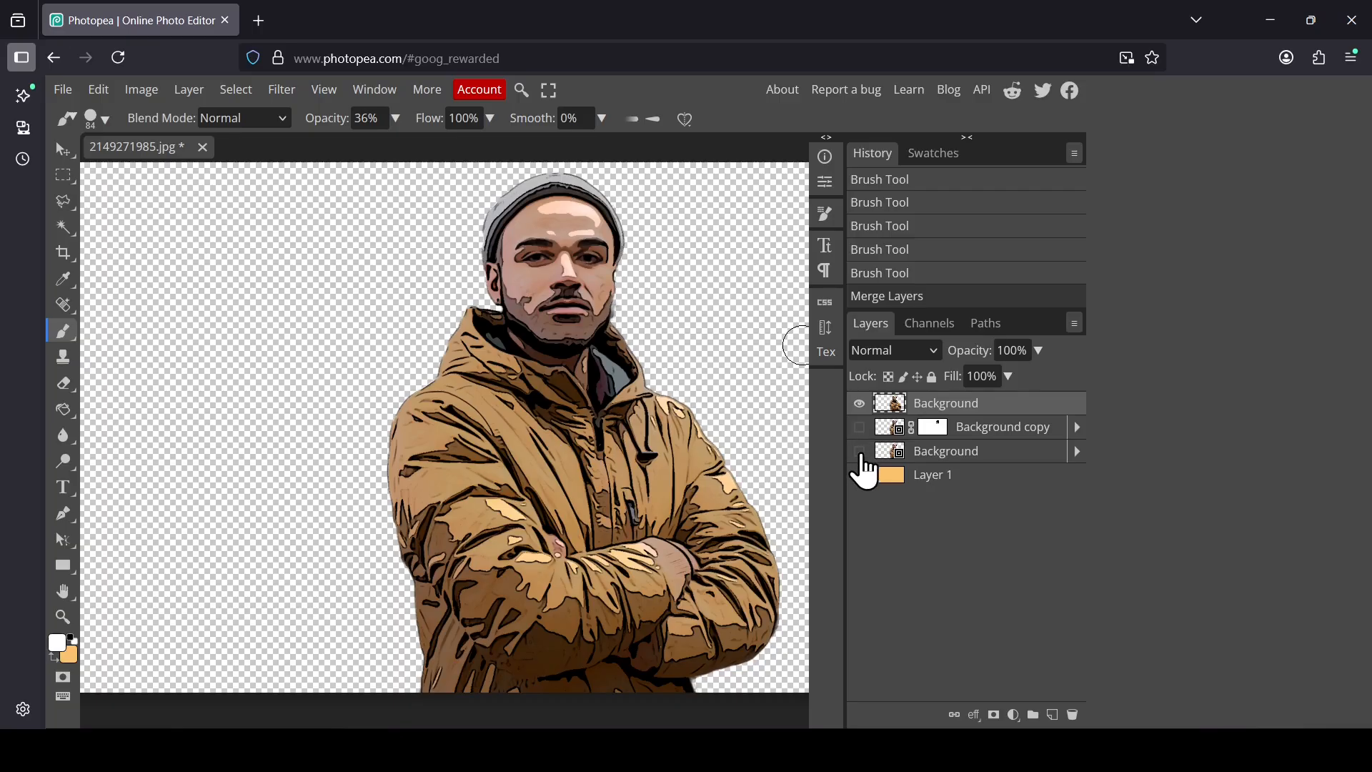
{"action": "left_click", "coordinate": [859, 475]}
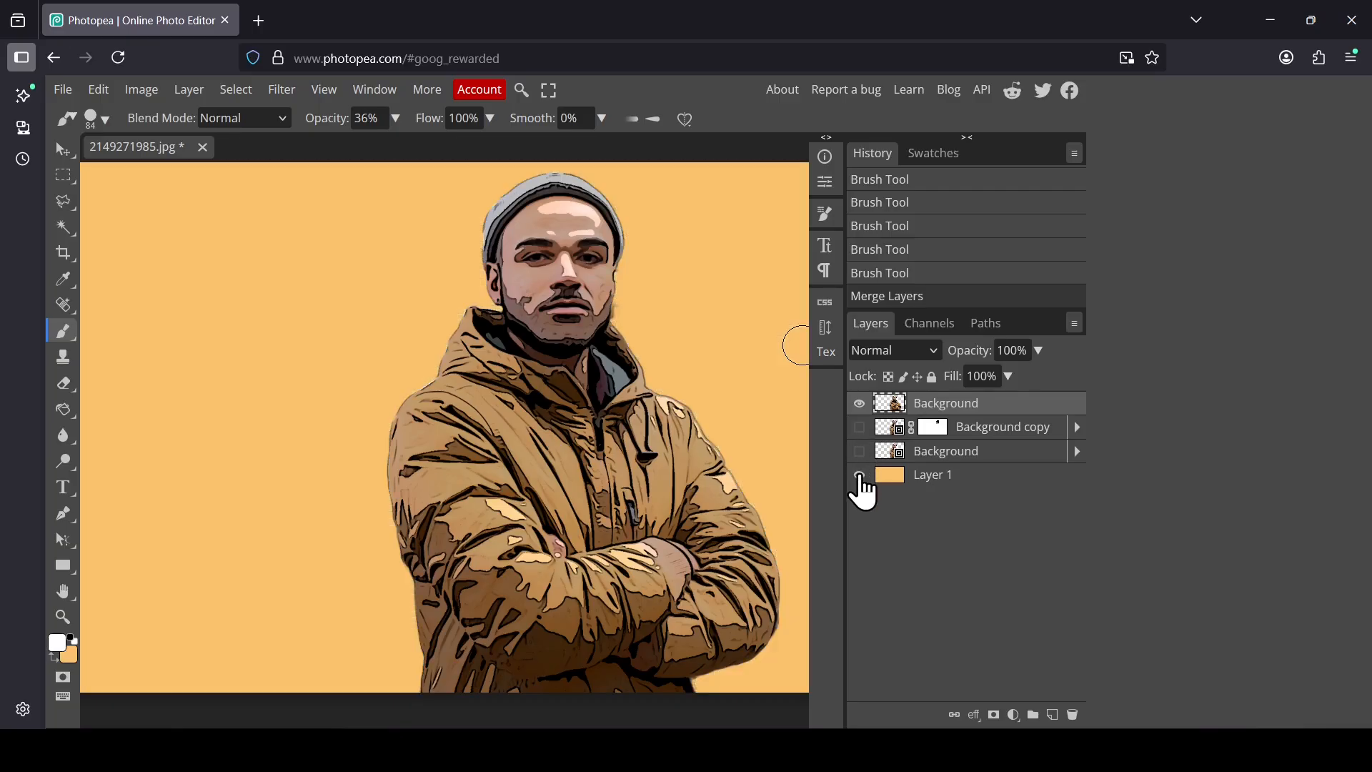
{"action": "left_click", "coordinate": [860, 406]}
{"action": "left_click", "coordinate": [860, 405]}
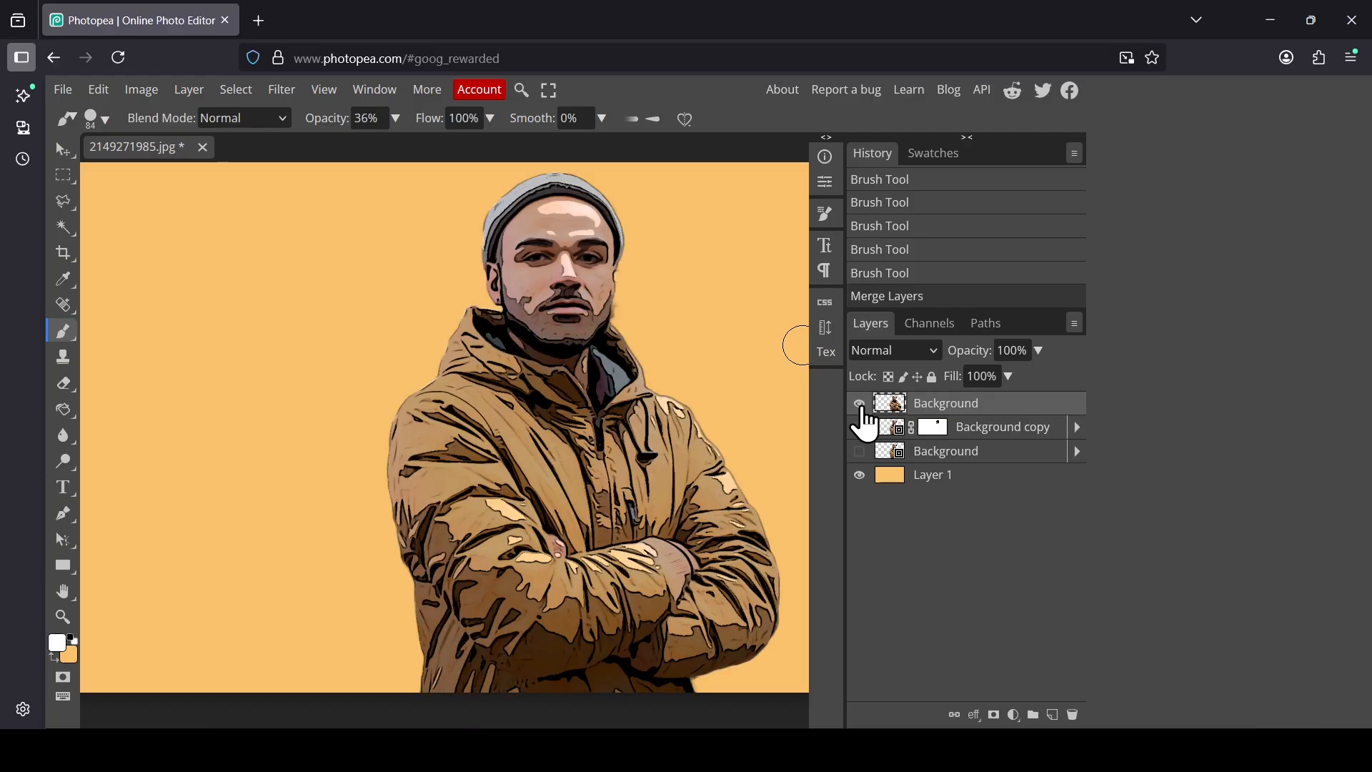
Step: Erase the stray edge pixels beside the man's cheek on the merged layer with the Eraser tool
{"action": "left_click", "coordinate": [64, 383]}
{"action": "left_click", "coordinate": [142, 386]}
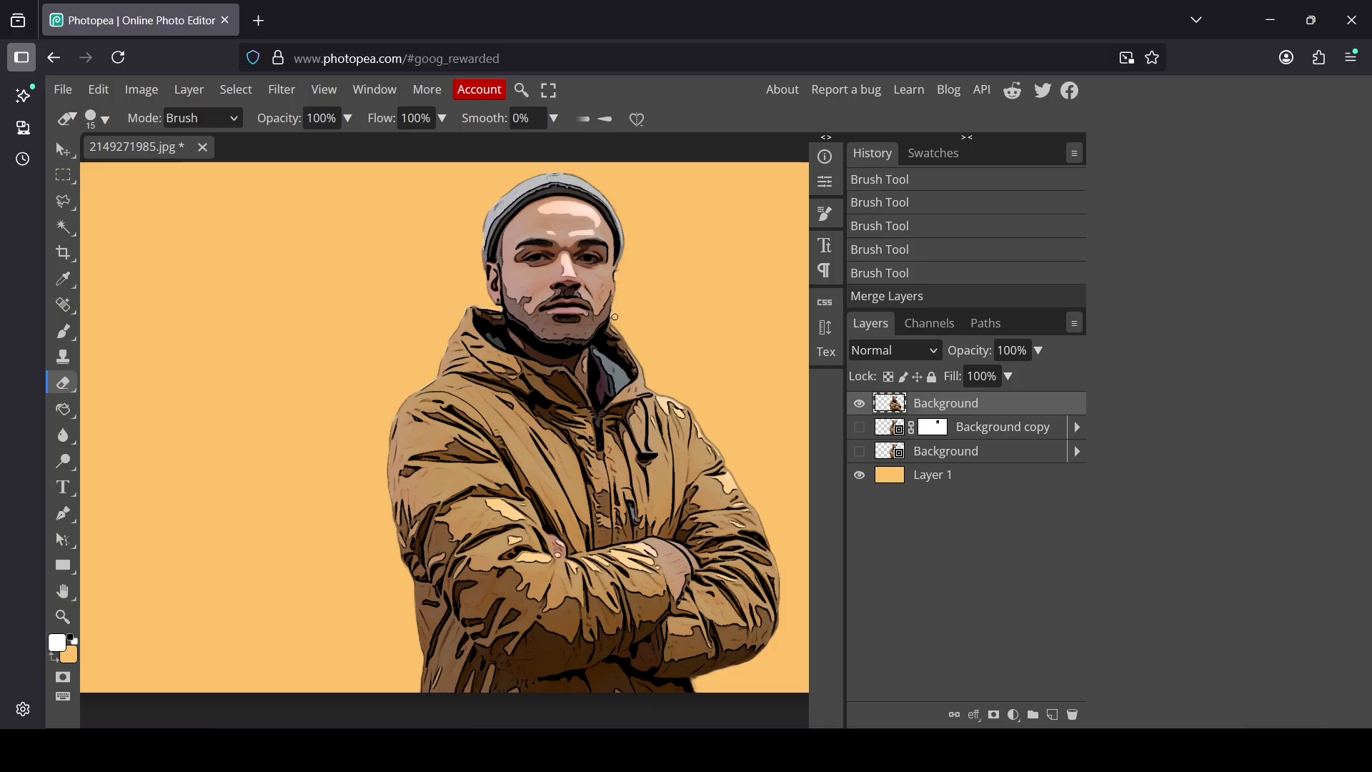
{"action": "left_click", "coordinate": [621, 266]}
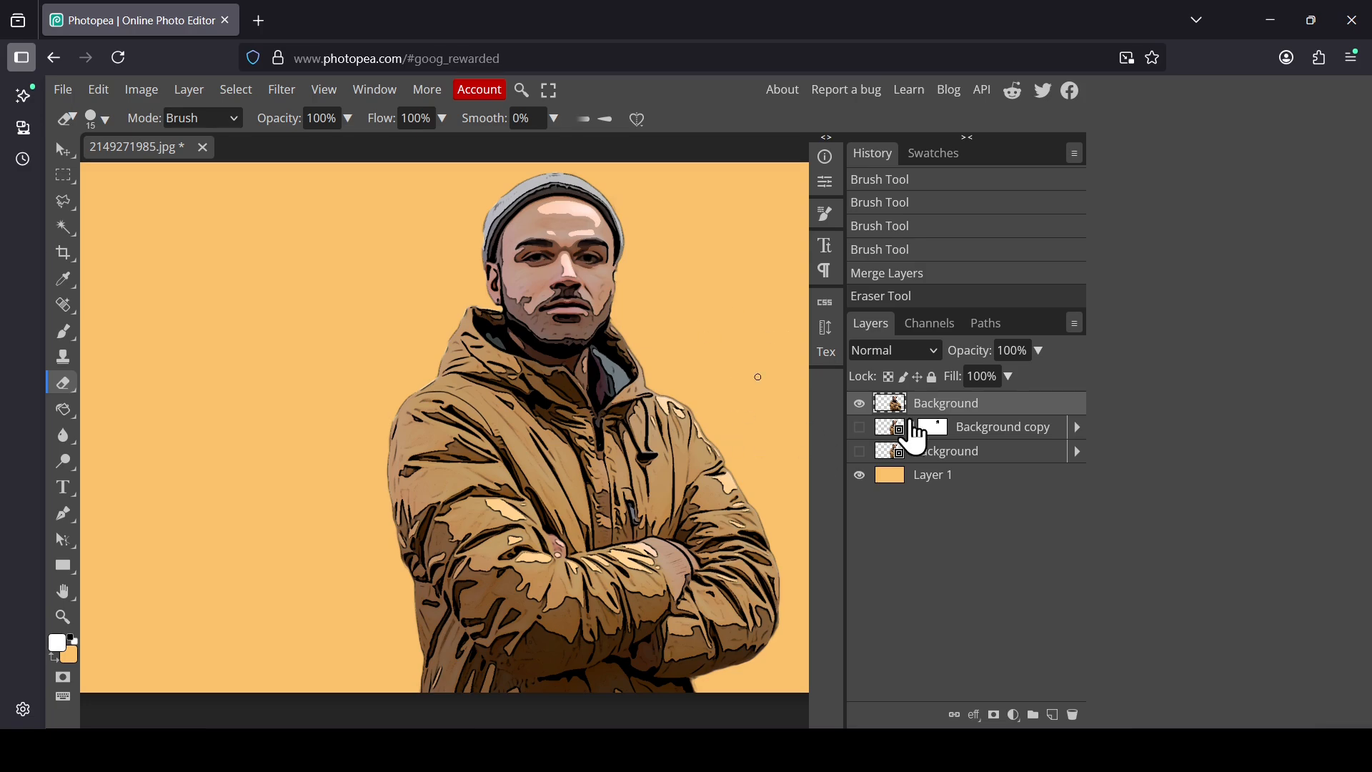
{"action": "left_click", "coordinate": [859, 403]}
{"action": "left_click", "coordinate": [859, 403]}
Step: Add a black 5 px Stroke layer style to the merged layer of the man
{"action": "right_click", "coordinate": [894, 426]}
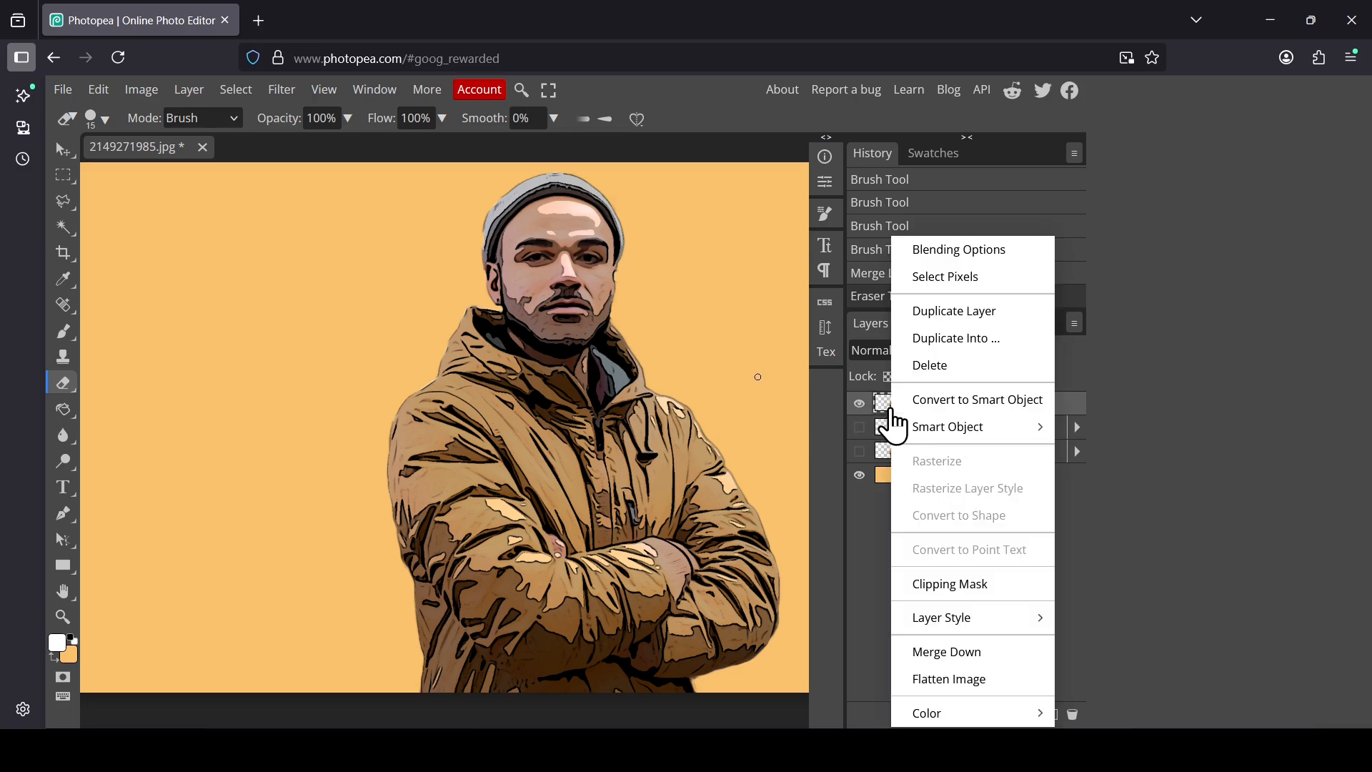
{"action": "left_click", "coordinate": [942, 262]}
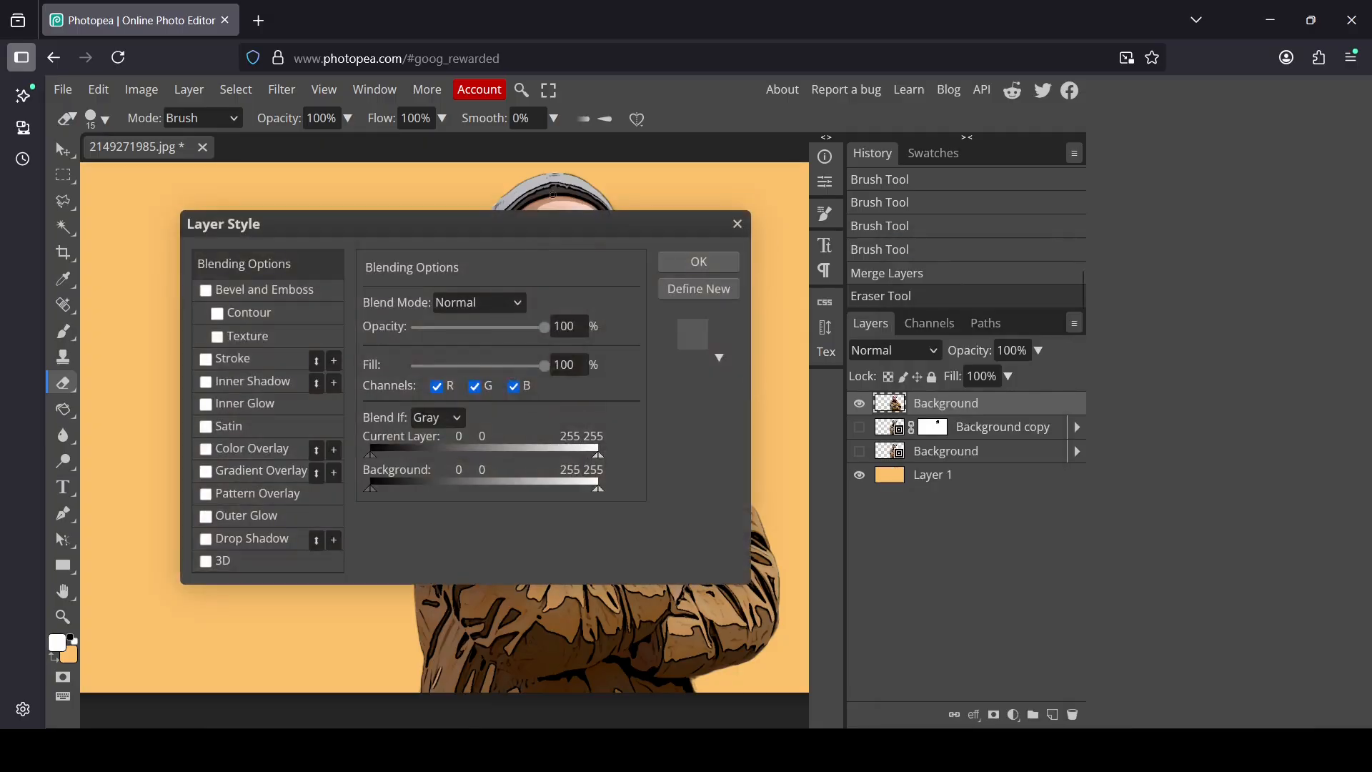
{"action": "left_click_drag", "start_coordinate": [485, 230], "coordinate": [1014, 206]}
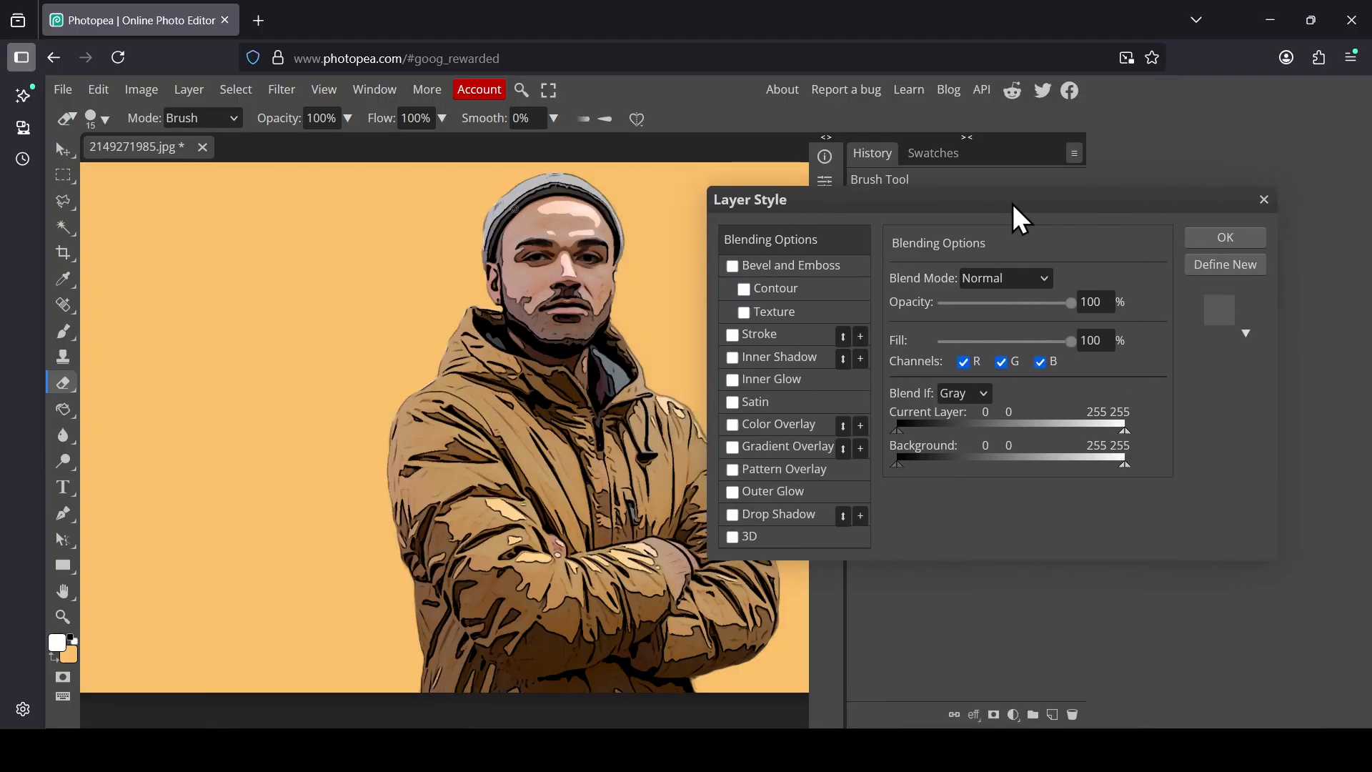
{"action": "left_click", "coordinate": [771, 342]}
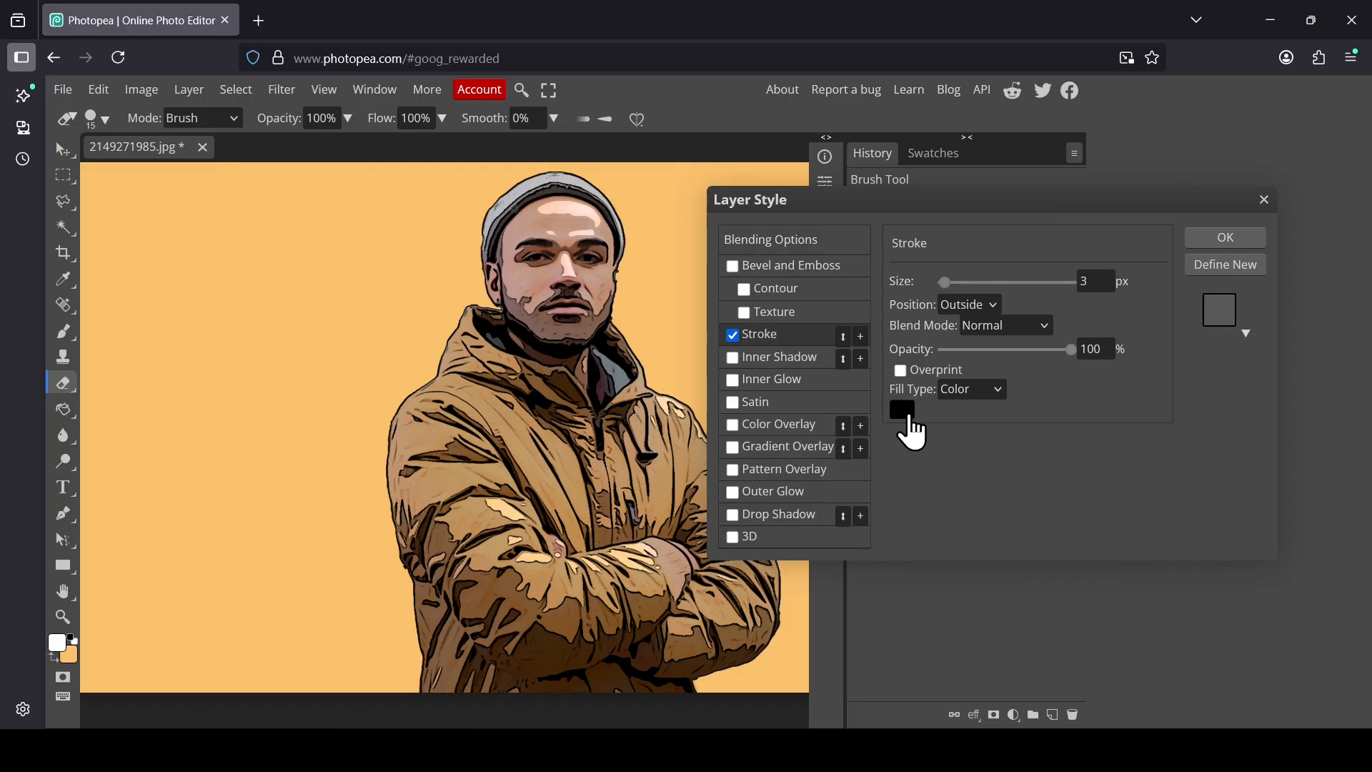
{"action": "left_click", "coordinate": [1088, 283]}
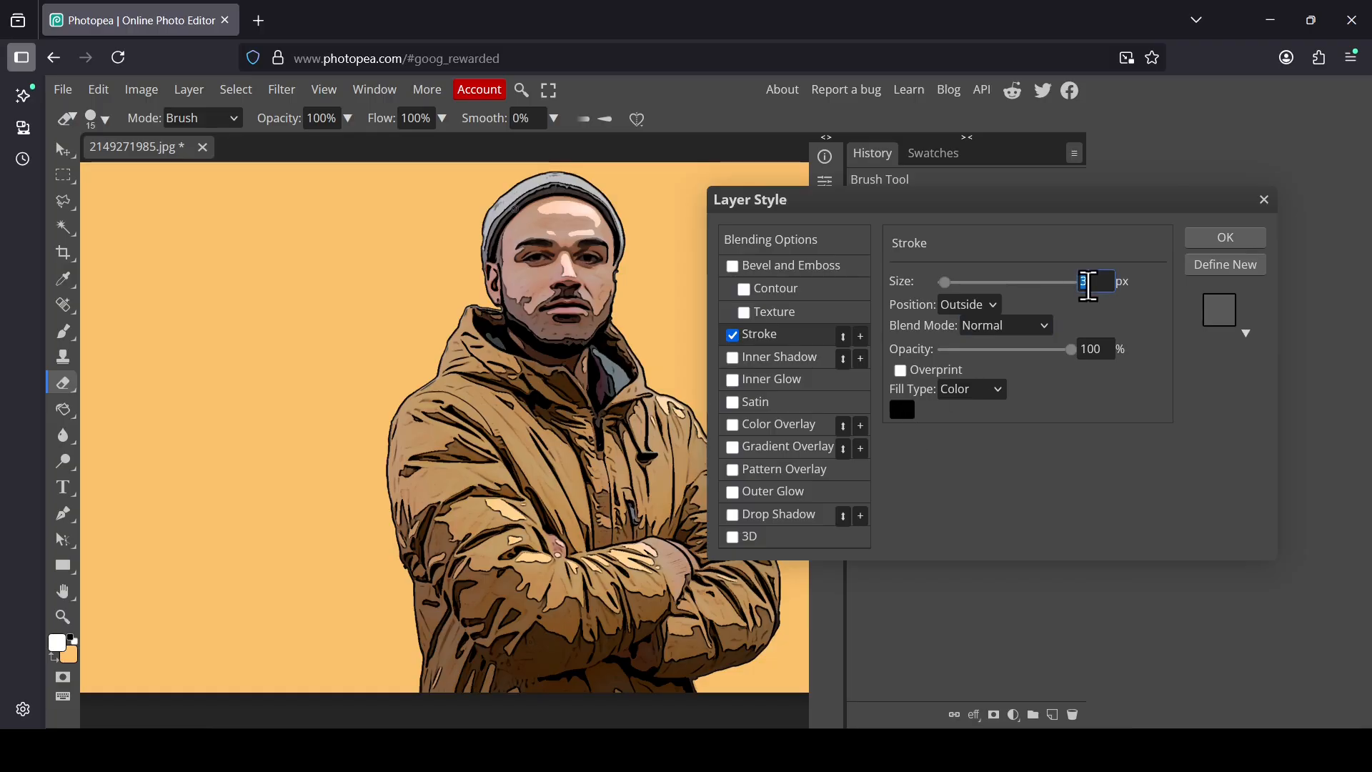
{"action": "type", "text": "5"}
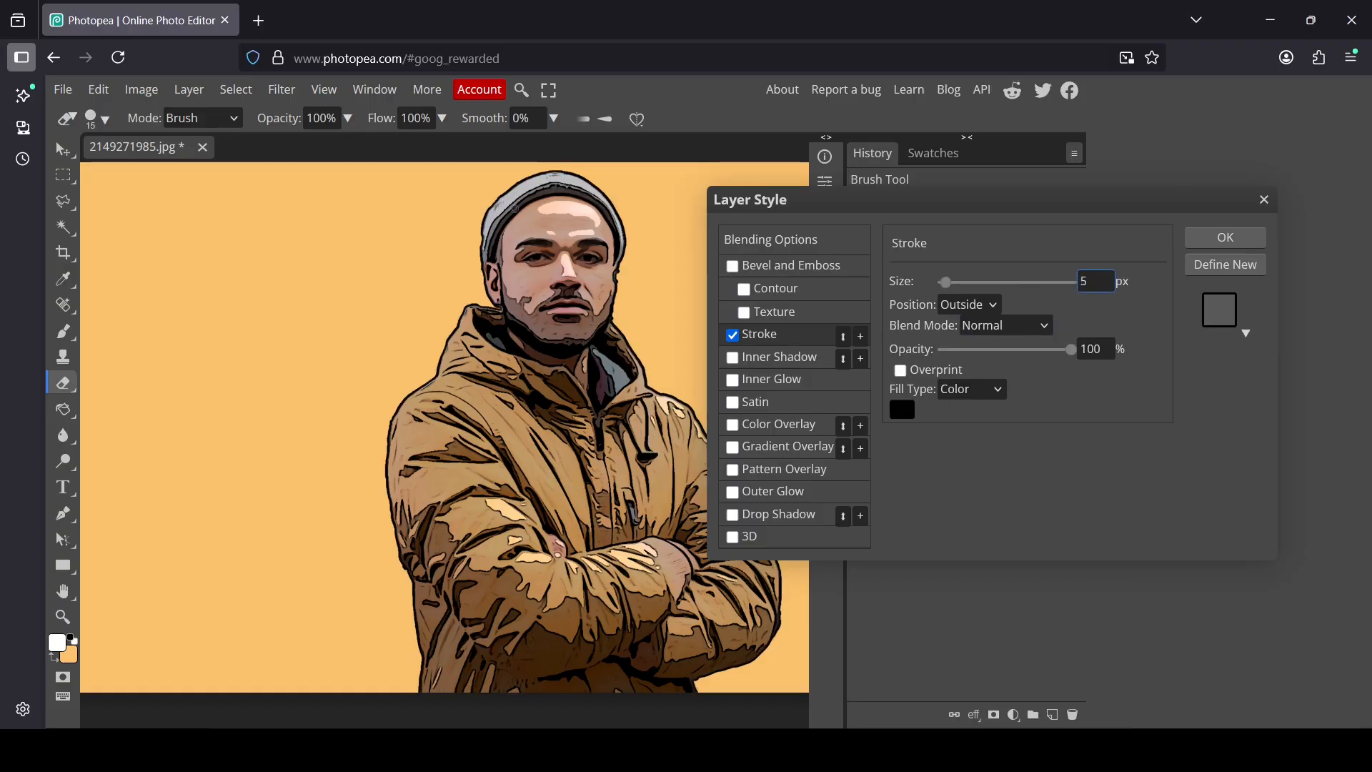
Step: Try the Inside stroke position, settle on Center, and apply the layer style
{"action": "left_click", "coordinate": [994, 306]}
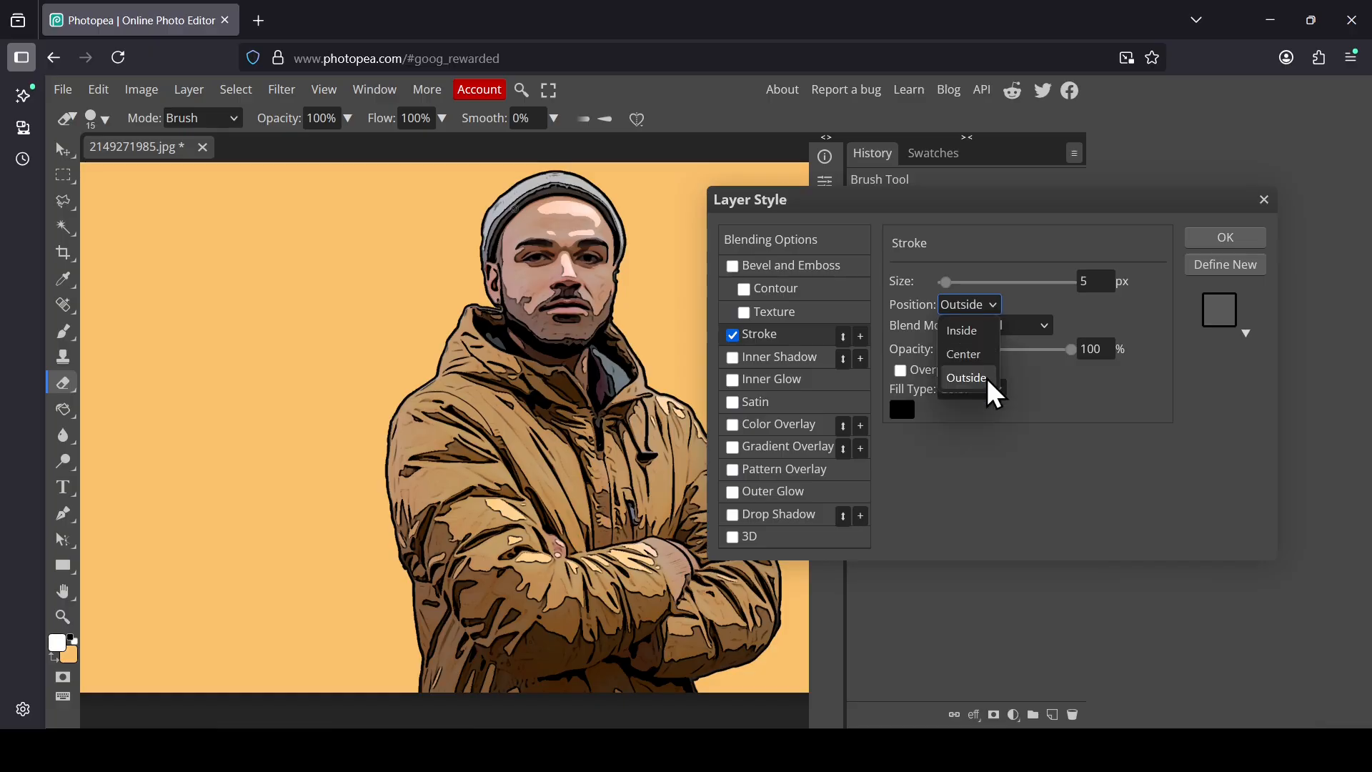
{"action": "left_click", "coordinate": [970, 334]}
{"action": "left_click", "coordinate": [977, 302]}
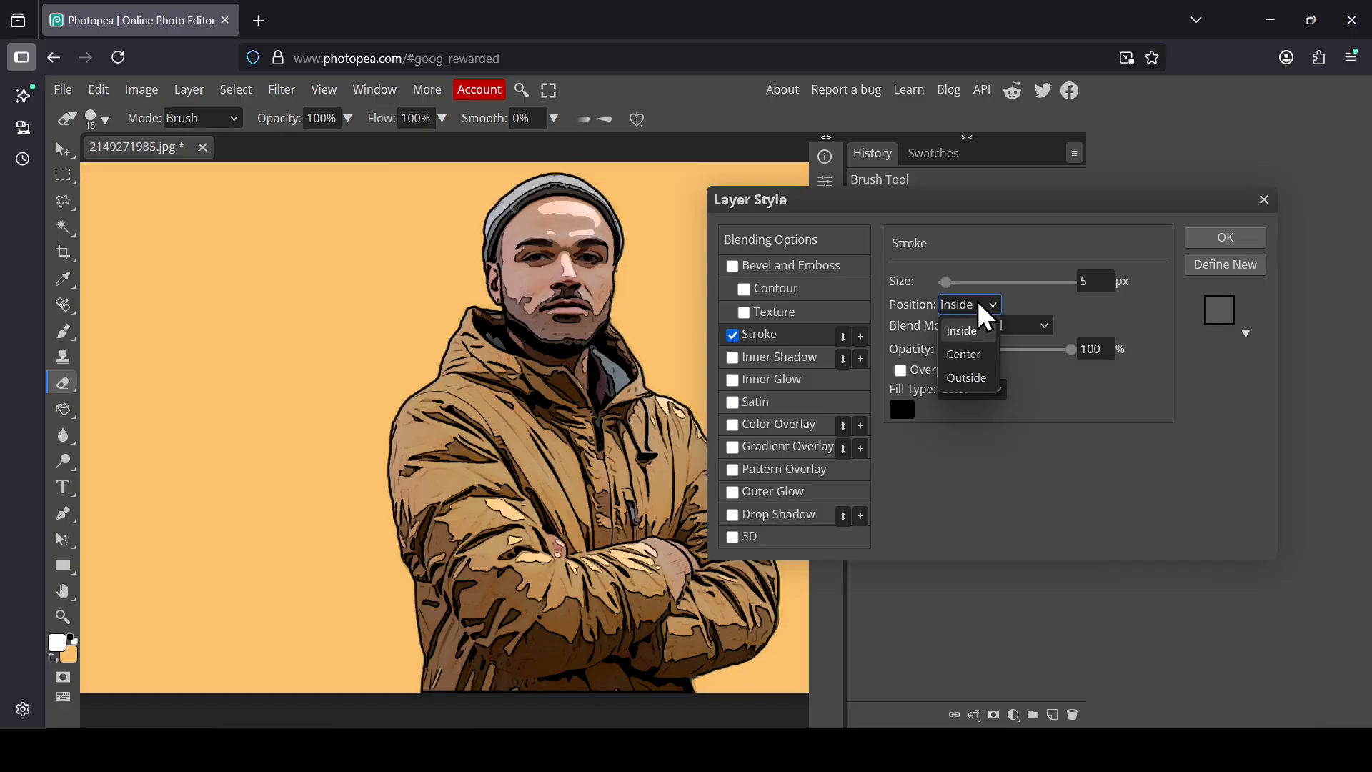
{"action": "left_click", "coordinate": [971, 354]}
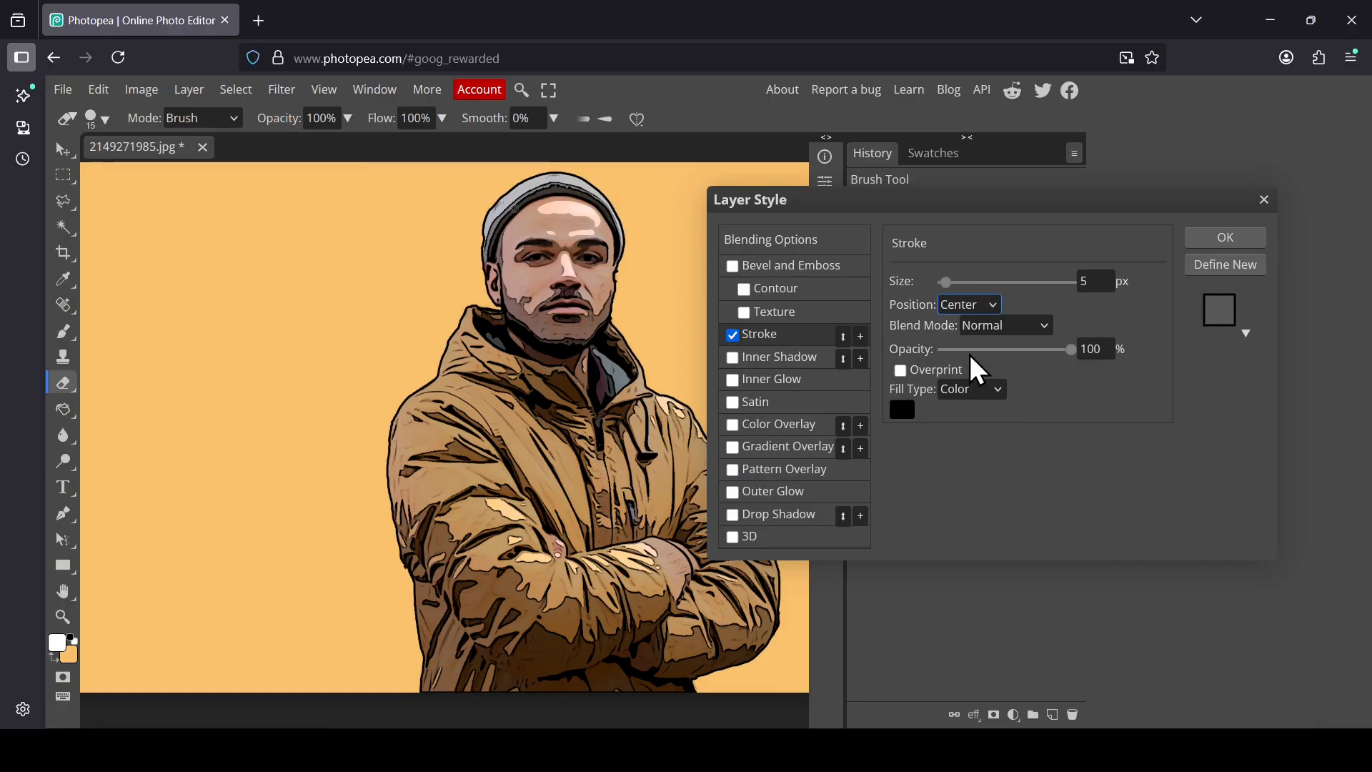
{"action": "left_click", "coordinate": [1221, 239]}
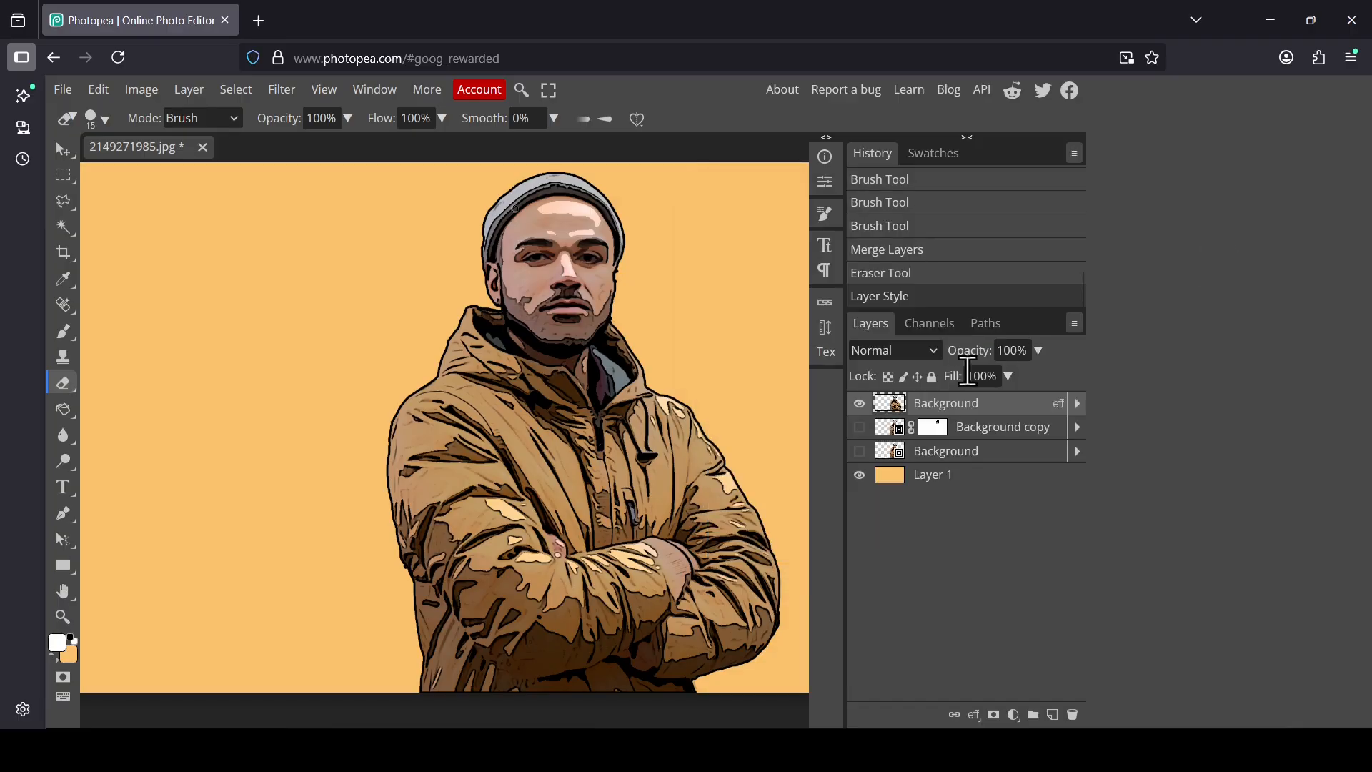
Step: Place the buildings-7290130_1920 skyline image in the document and order its layer directly beneath the man's merged layer
{"action": "left_click", "coordinate": [69, 619]}
{"action": "right_click", "coordinate": [447, 453]}
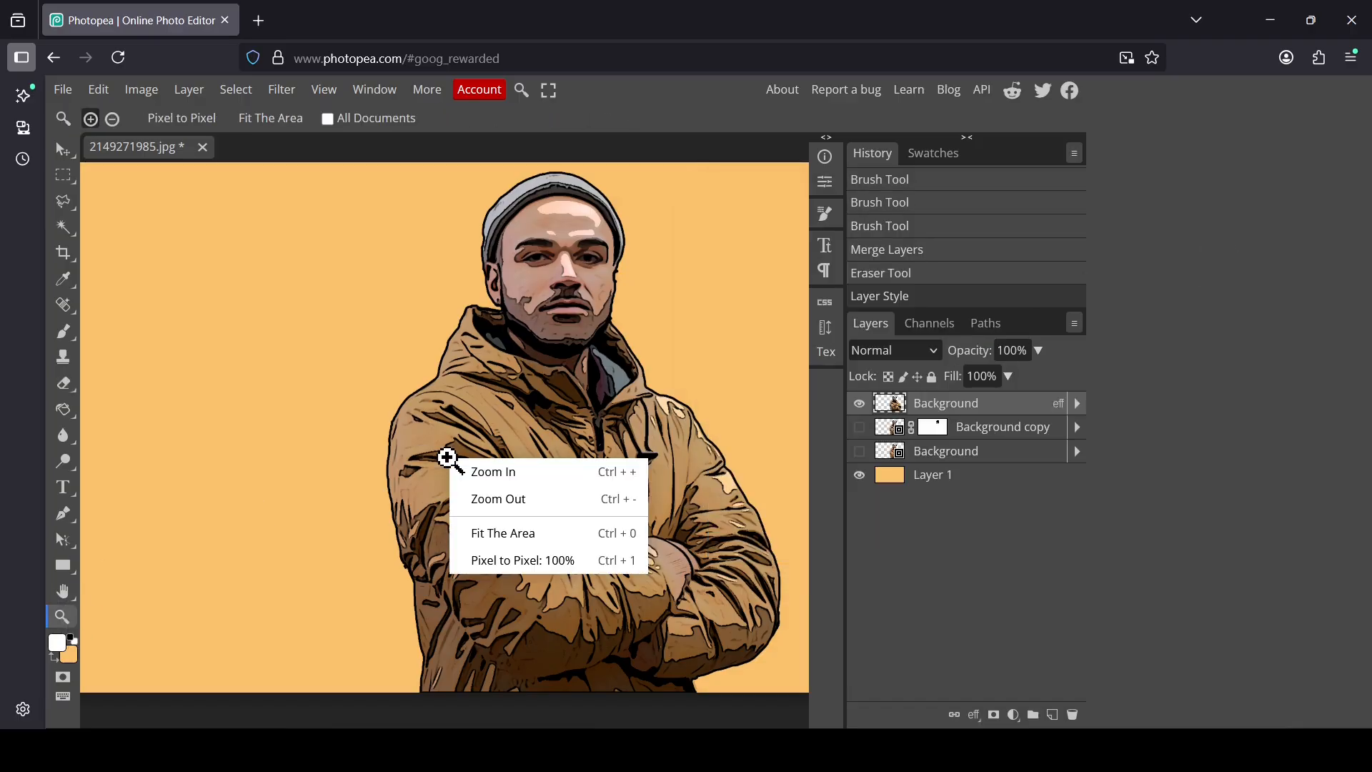
{"action": "left_click", "coordinate": [520, 500]}
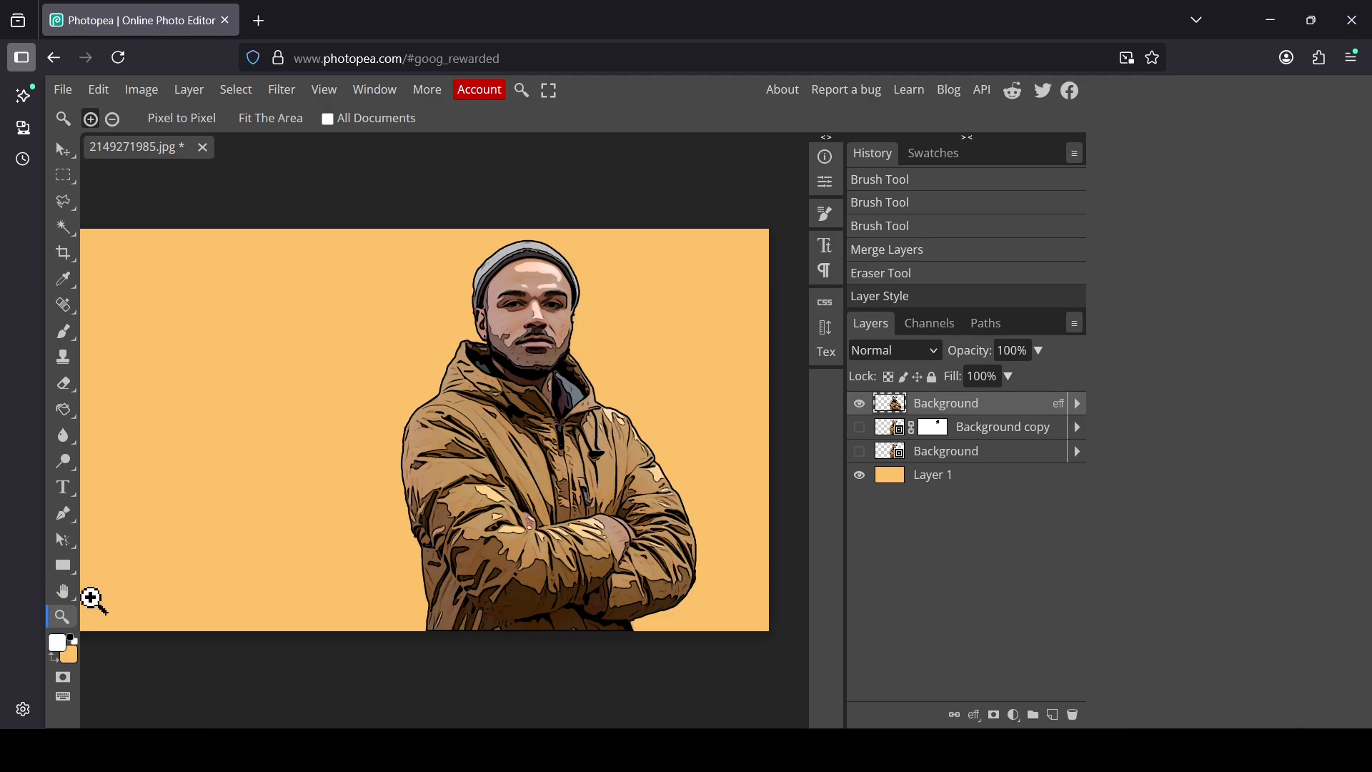
{"action": "left_click", "coordinate": [68, 593]}
{"action": "left_click", "coordinate": [148, 596]}
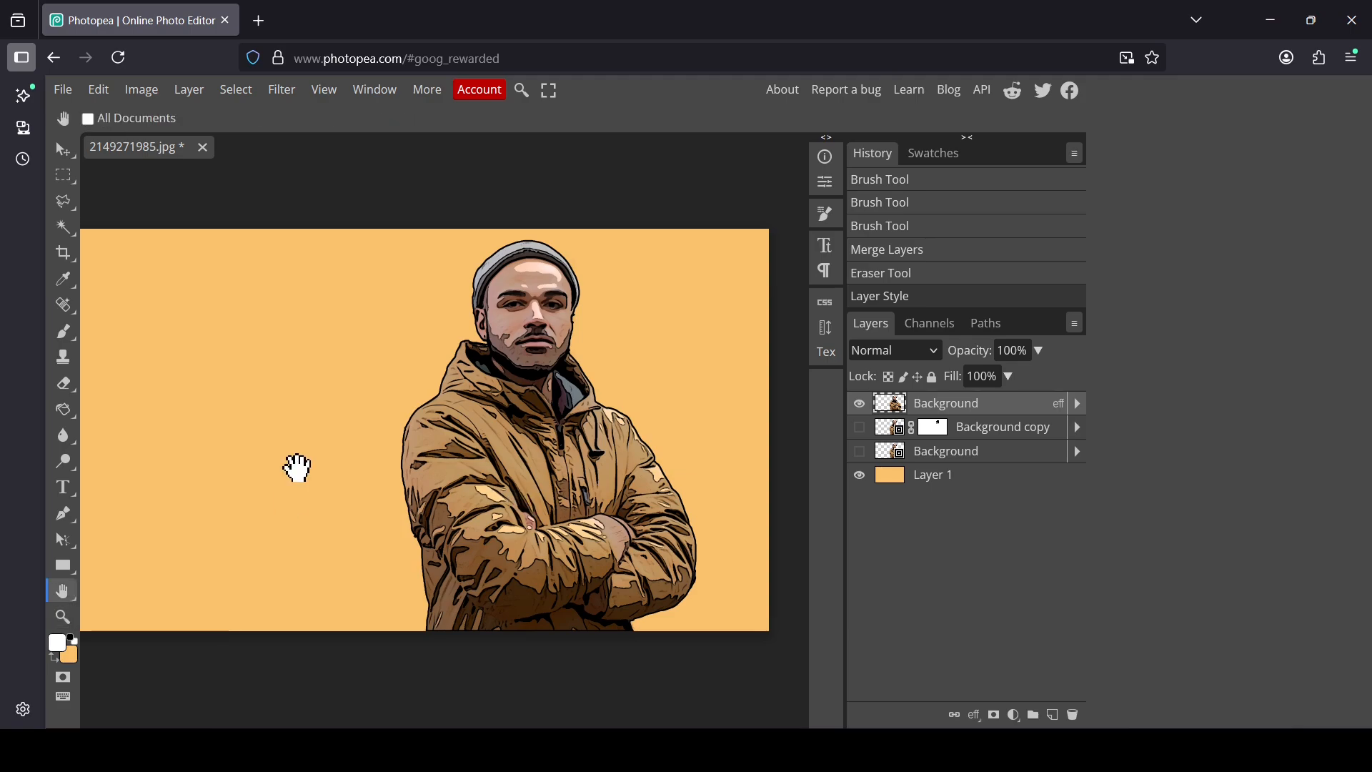
{"action": "left_click_drag", "start_coordinate": [297, 468], "coordinate": [332, 478]}
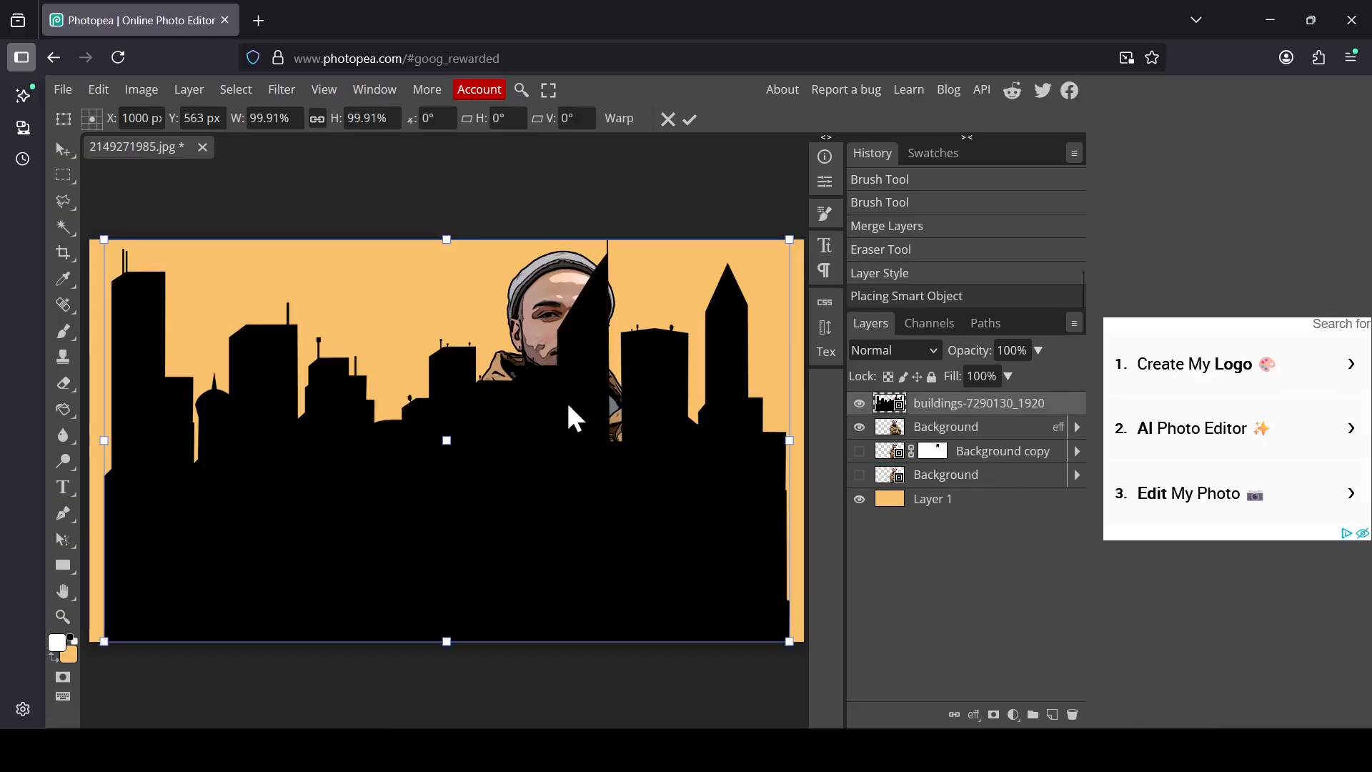
{"action": "left_click_drag", "start_coordinate": [972, 411], "coordinate": [969, 443]}
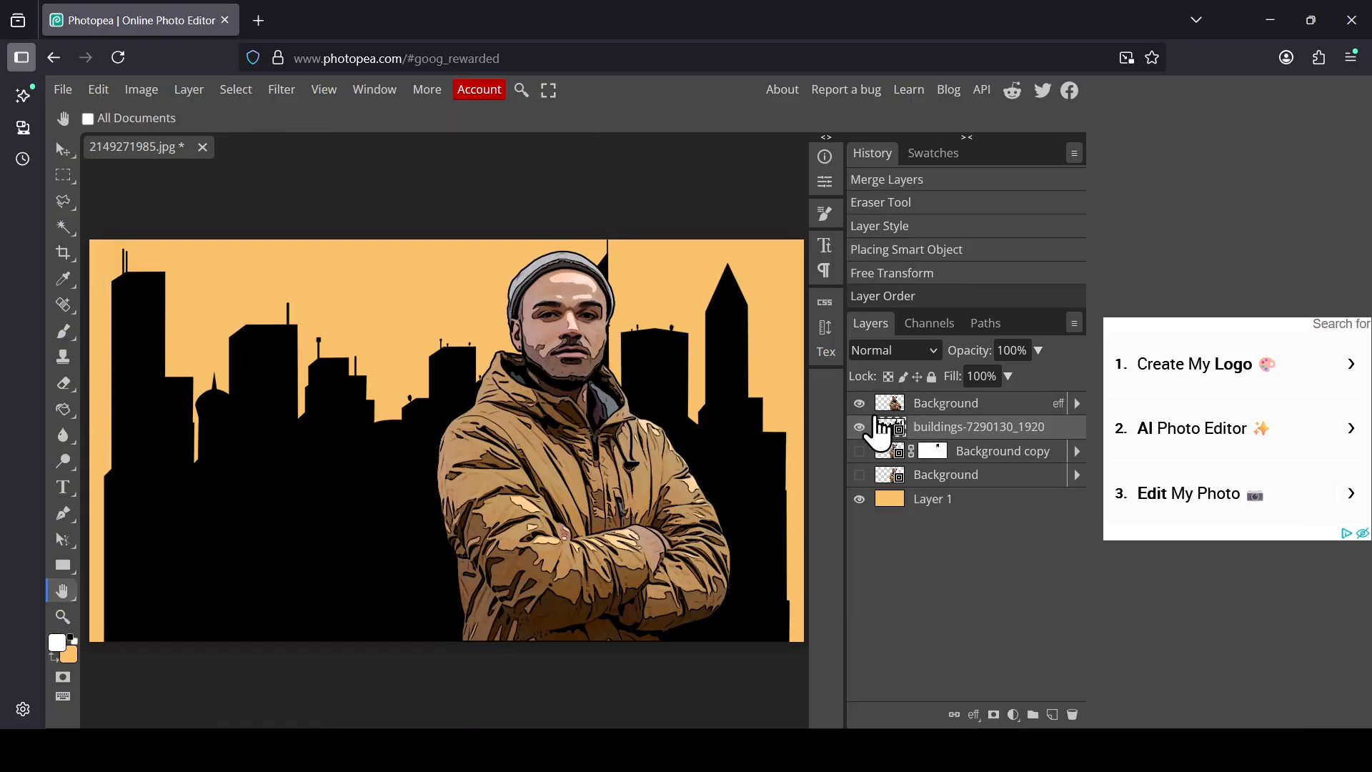
Step: Lower the skyline behind the man and scale it up to about 120.6% so it spans the full canvas width
{"action": "left_click", "coordinate": [65, 147]}
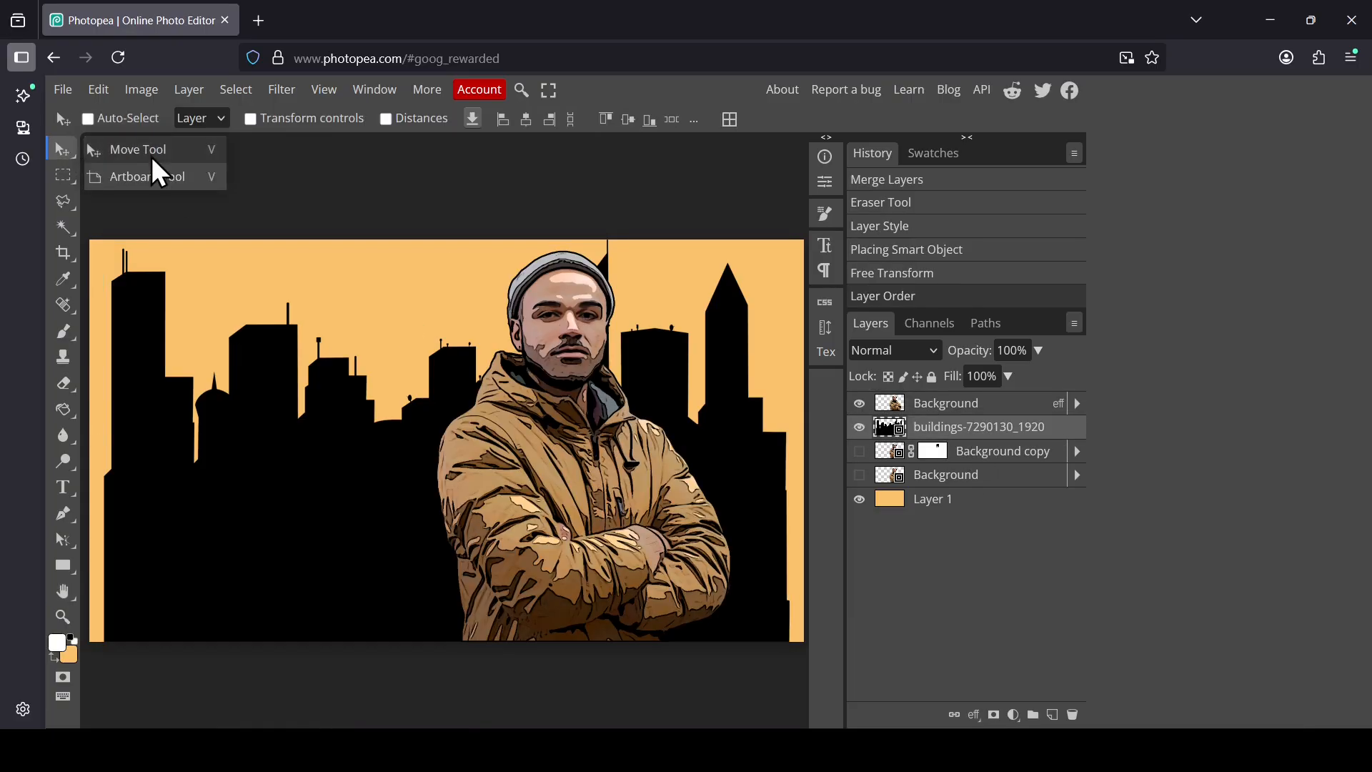
{"action": "left_click", "coordinate": [314, 120]}
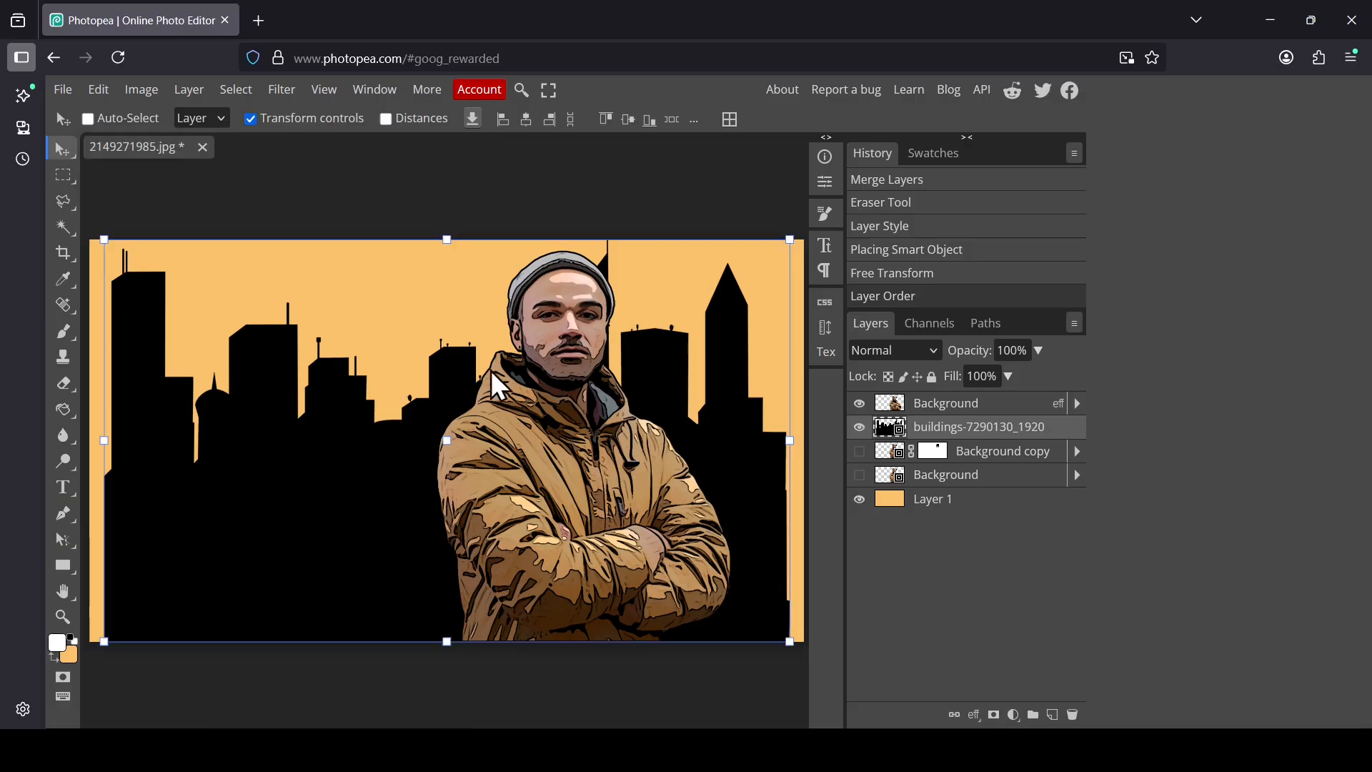
{"action": "left_click_drag", "start_coordinate": [511, 400], "coordinate": [505, 470]}
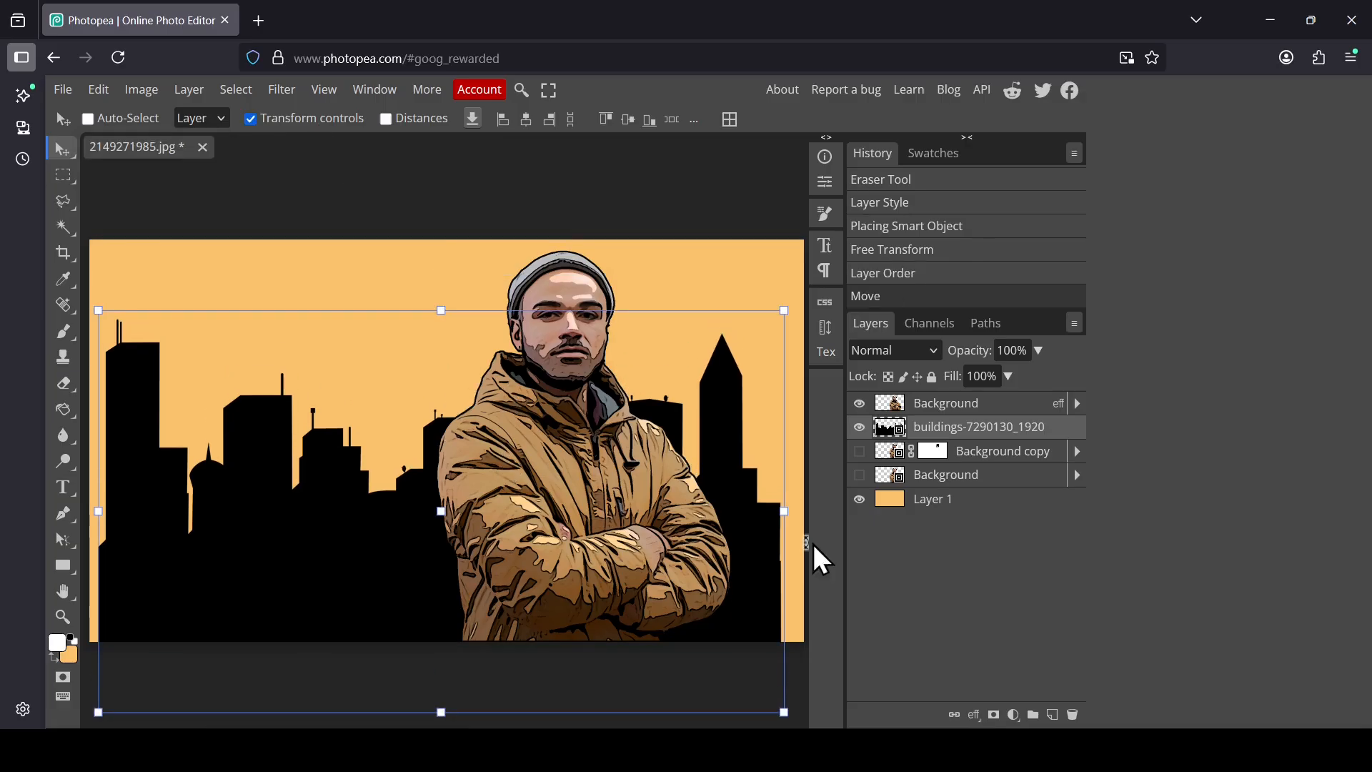
{"action": "left_click_drag", "start_coordinate": [786, 519], "coordinate": [924, 527]}
{"action": "left_click_drag", "start_coordinate": [689, 451], "coordinate": [650, 483]}
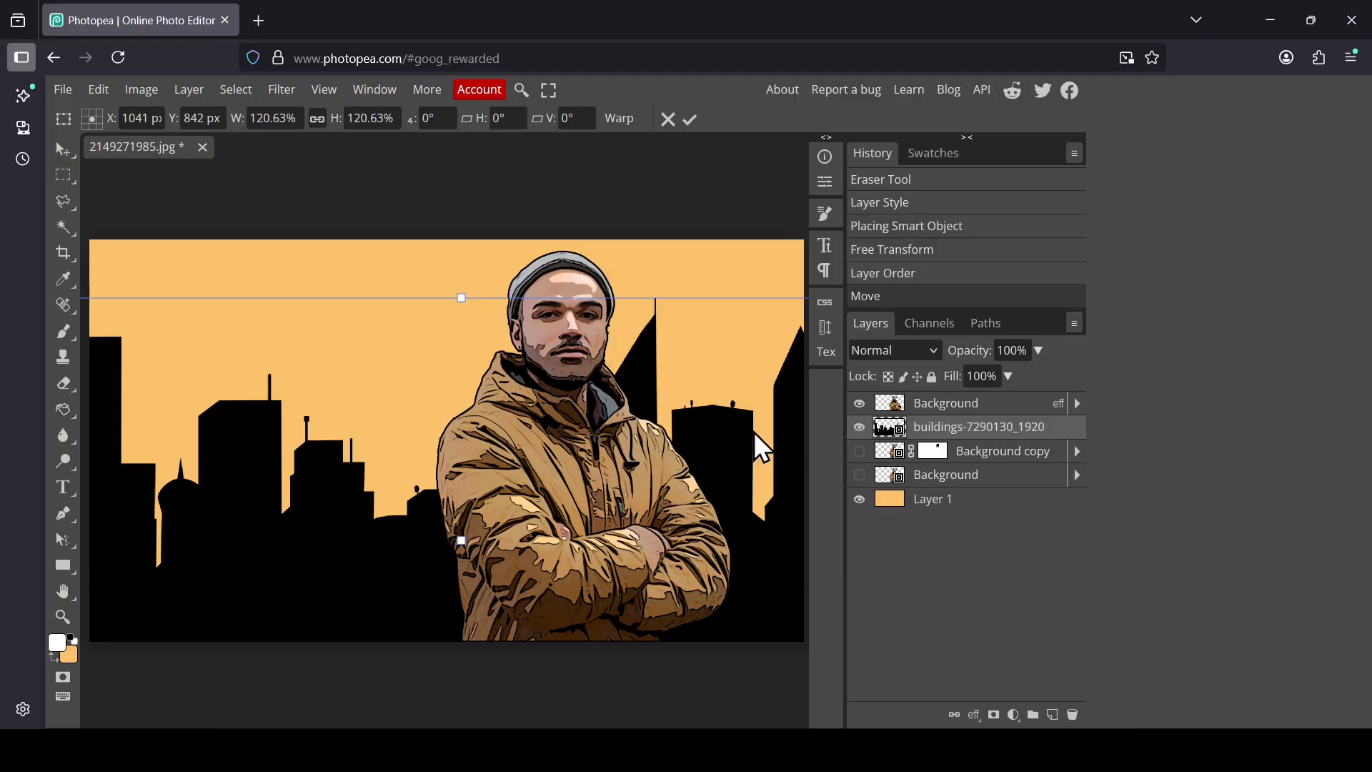
Step: Apply a dark brown #693e00 Color Overlay at 100% opacity to the buildings layer
{"action": "right_click", "coordinate": [886, 429]}
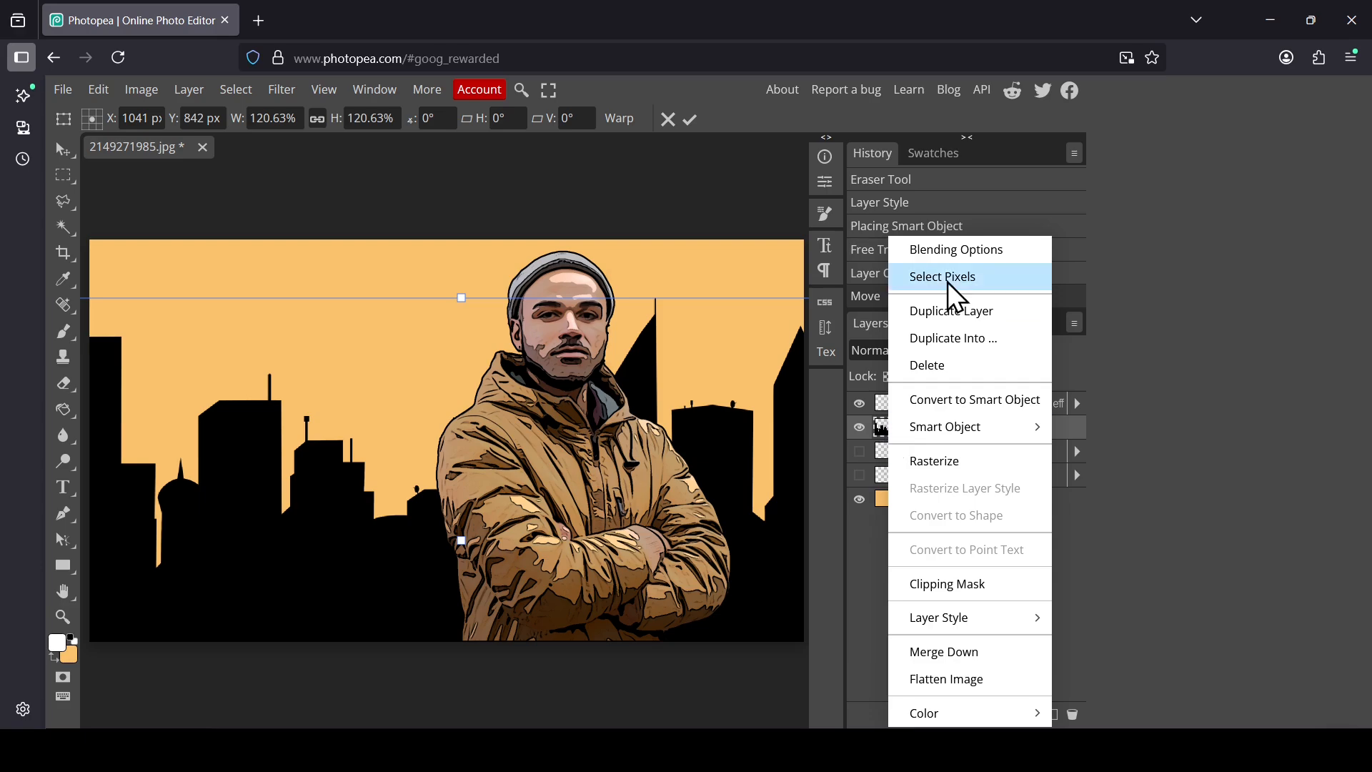
{"action": "left_click", "coordinate": [945, 258]}
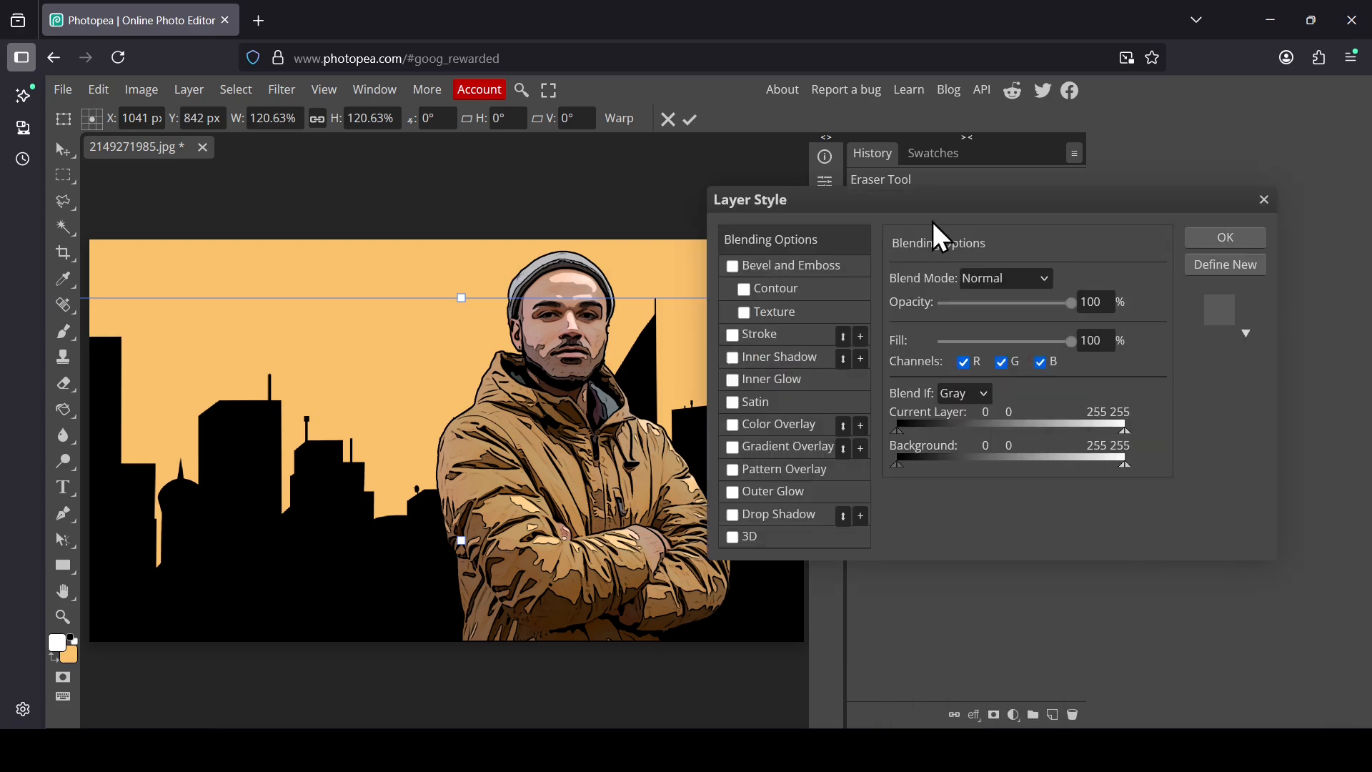
{"action": "left_click", "coordinate": [796, 427]}
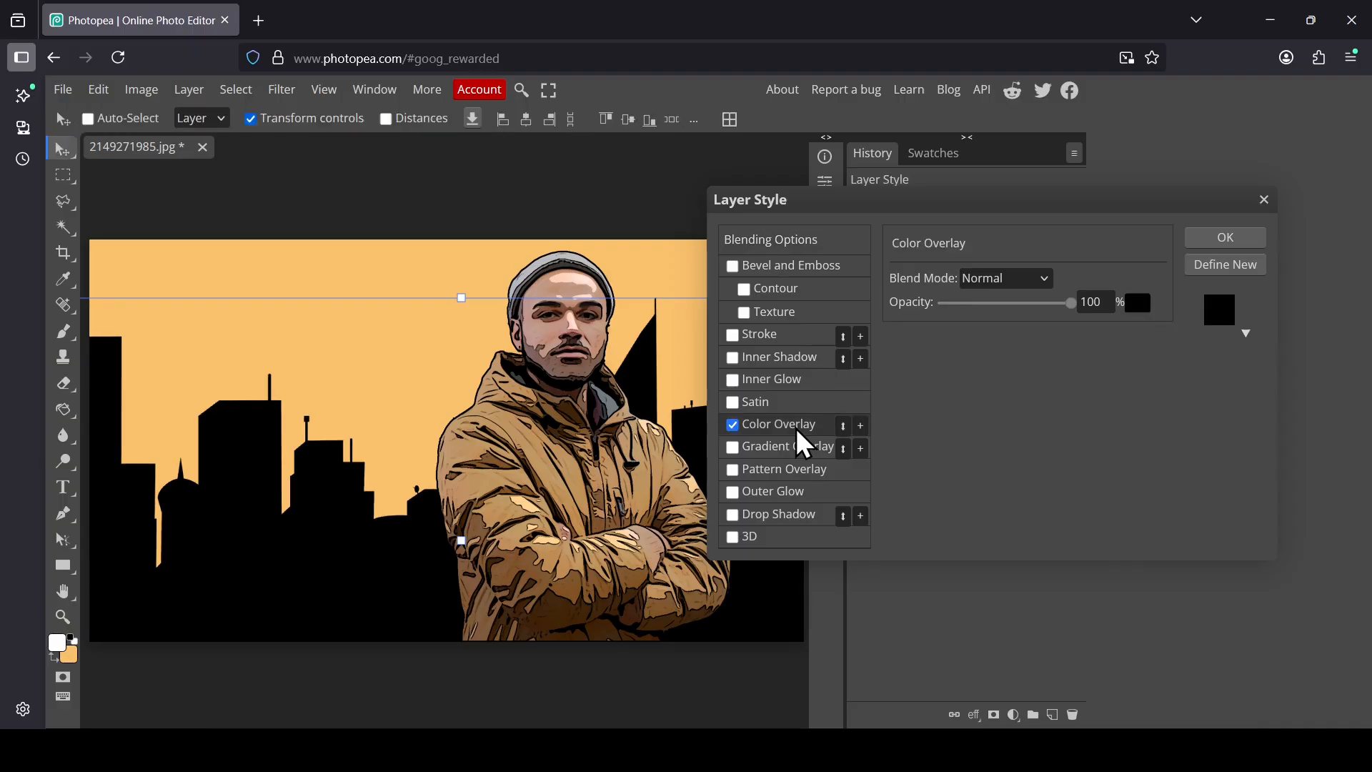
{"action": "left_click", "coordinate": [1137, 304]}
{"action": "left_click_drag", "start_coordinate": [679, 349], "coordinate": [1066, 241]}
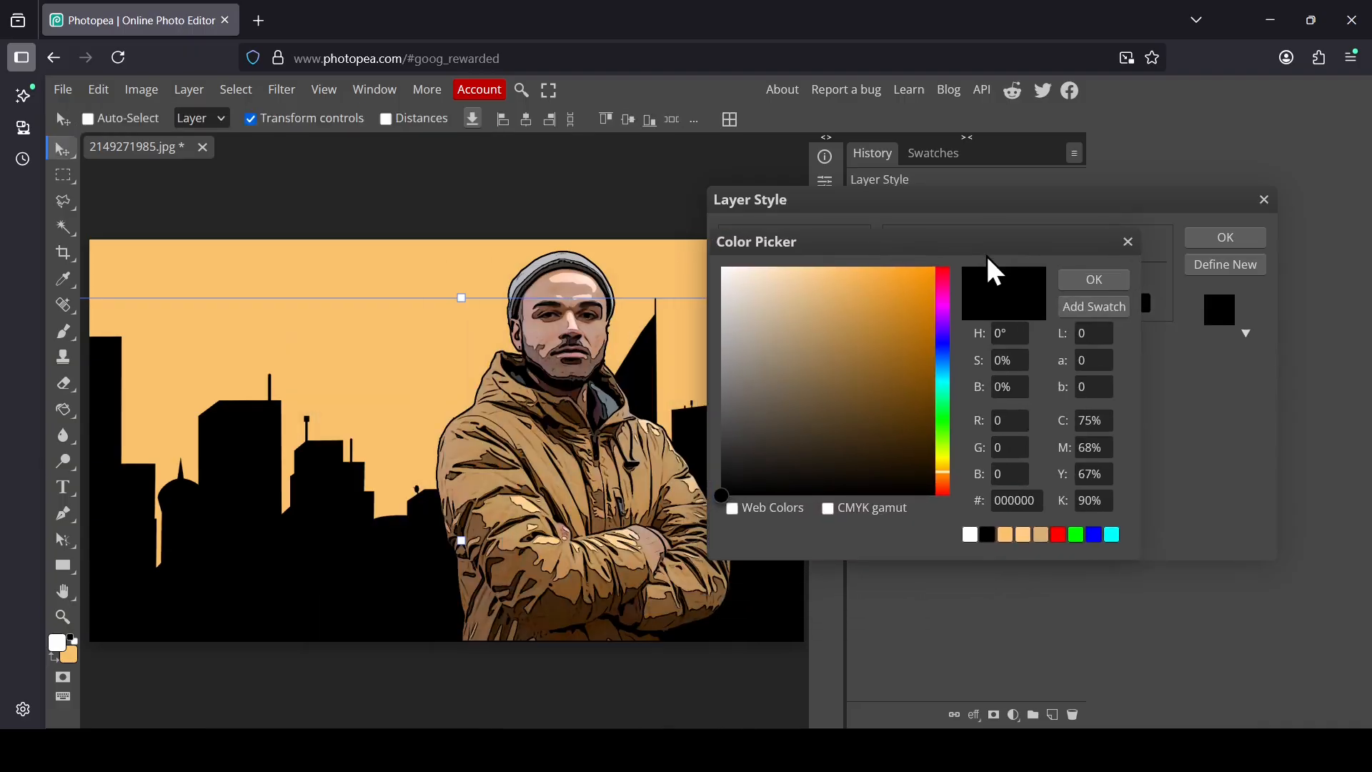
{"action": "left_click", "coordinate": [849, 328]}
{"action": "left_click_drag", "start_coordinate": [878, 366], "coordinate": [954, 401]}
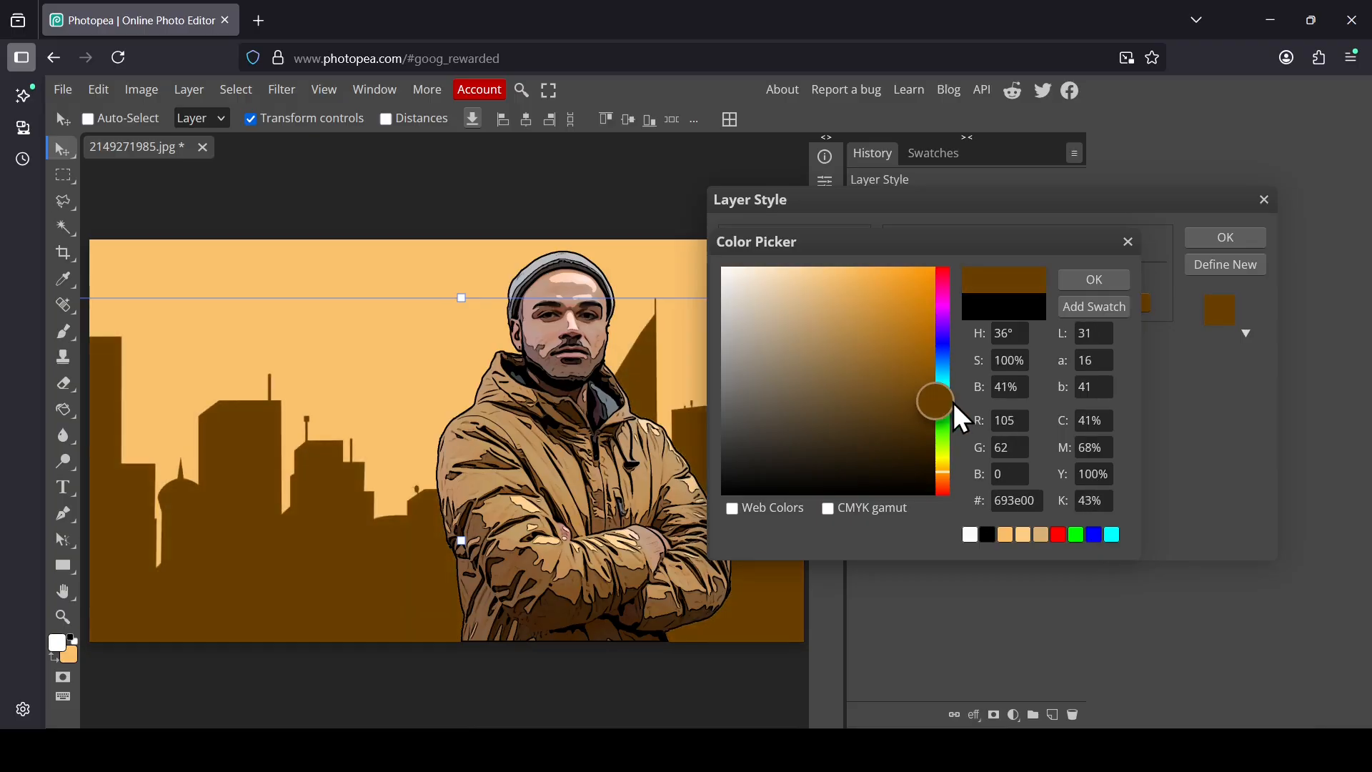
{"action": "left_click", "coordinate": [1127, 281]}
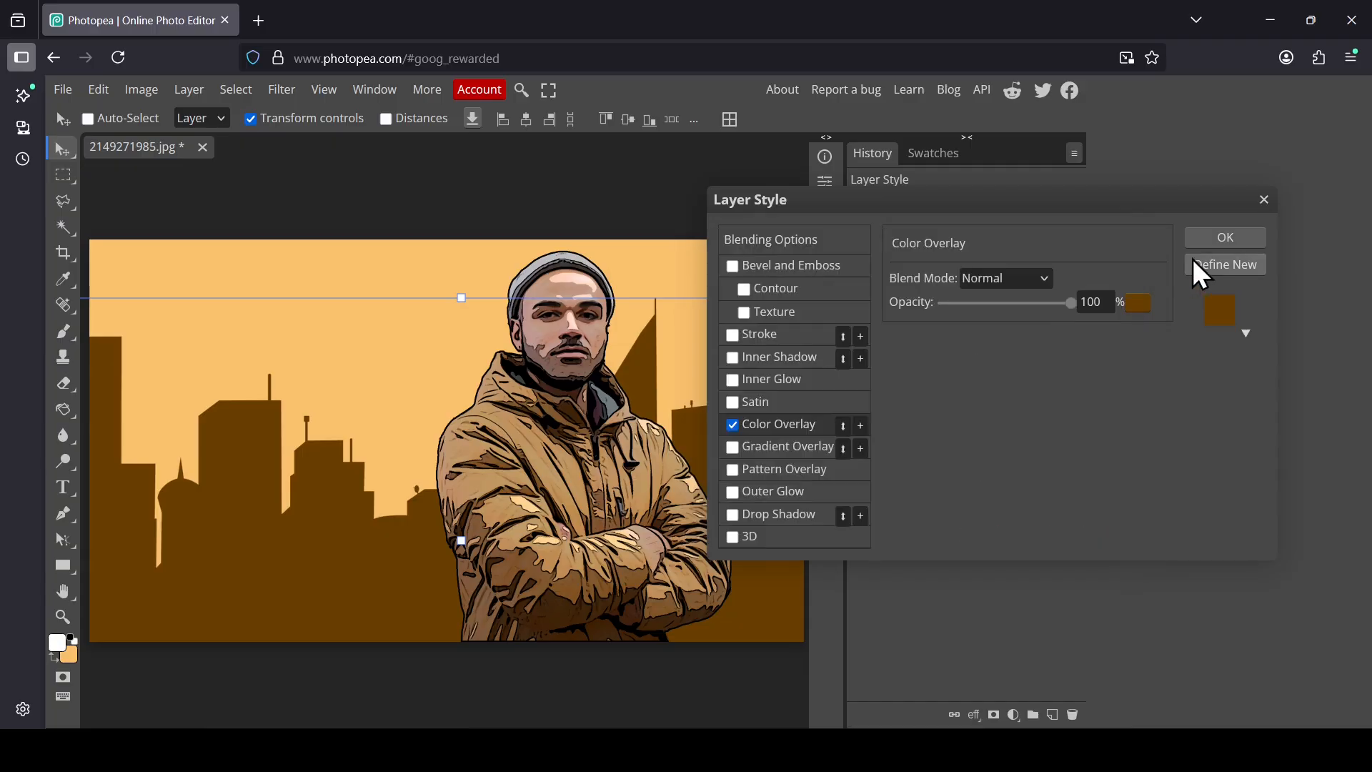
{"action": "left_click", "coordinate": [1229, 243]}
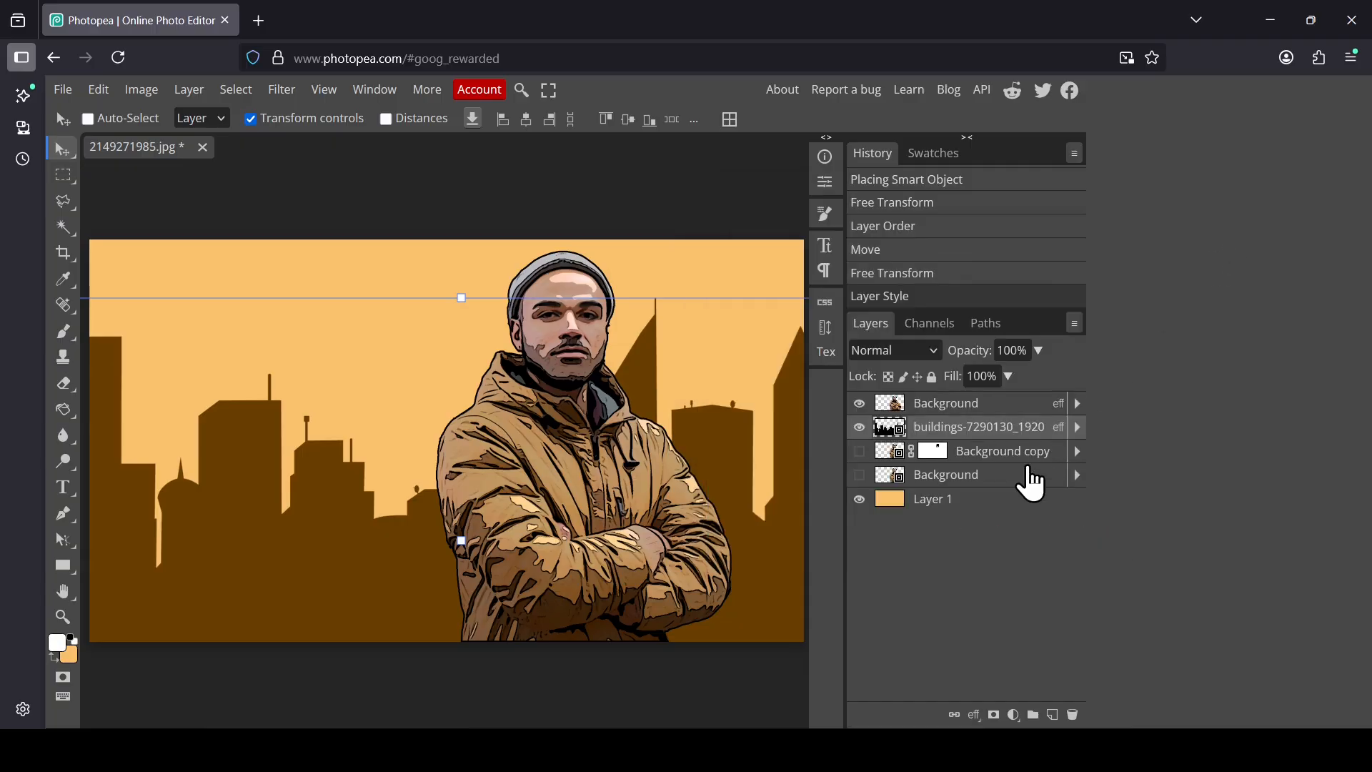
{"action": "left_click", "coordinate": [902, 405]}
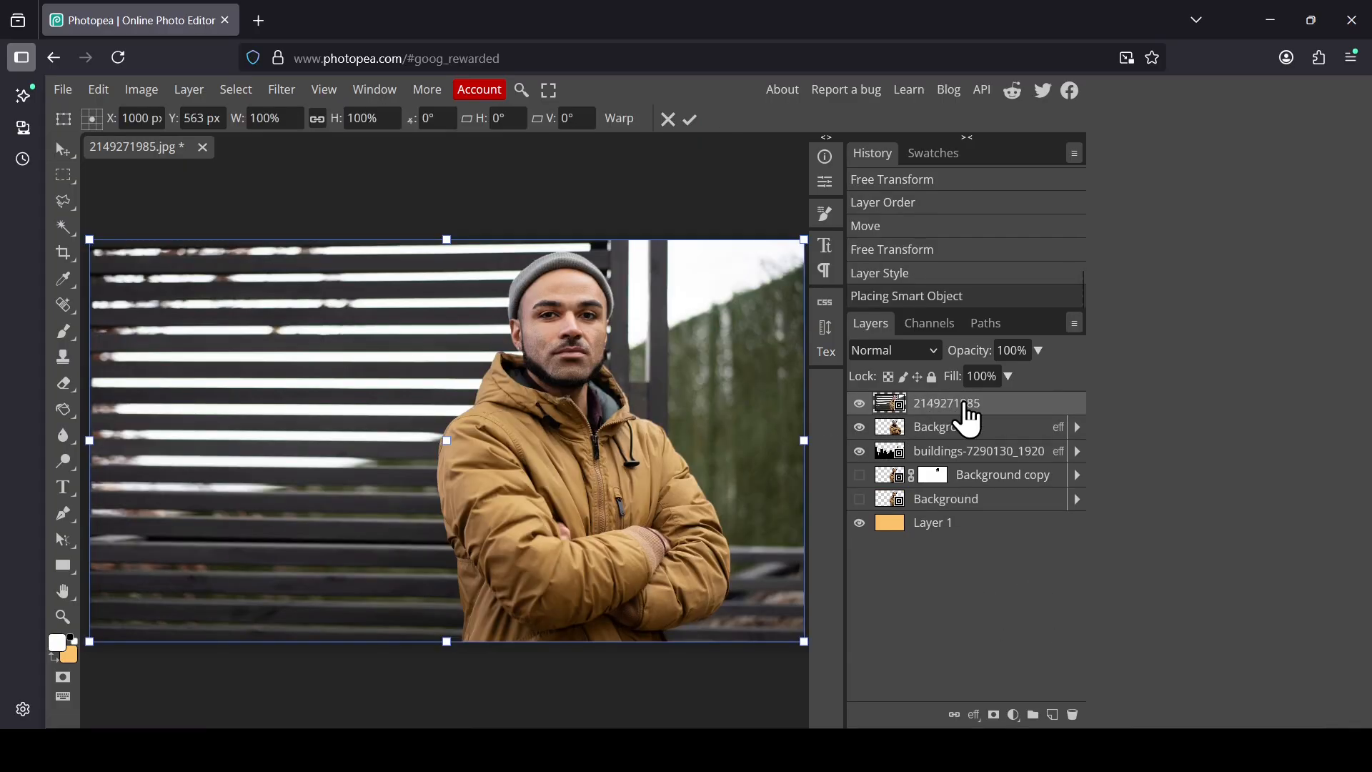
{"action": "left_click", "coordinate": [859, 404]}
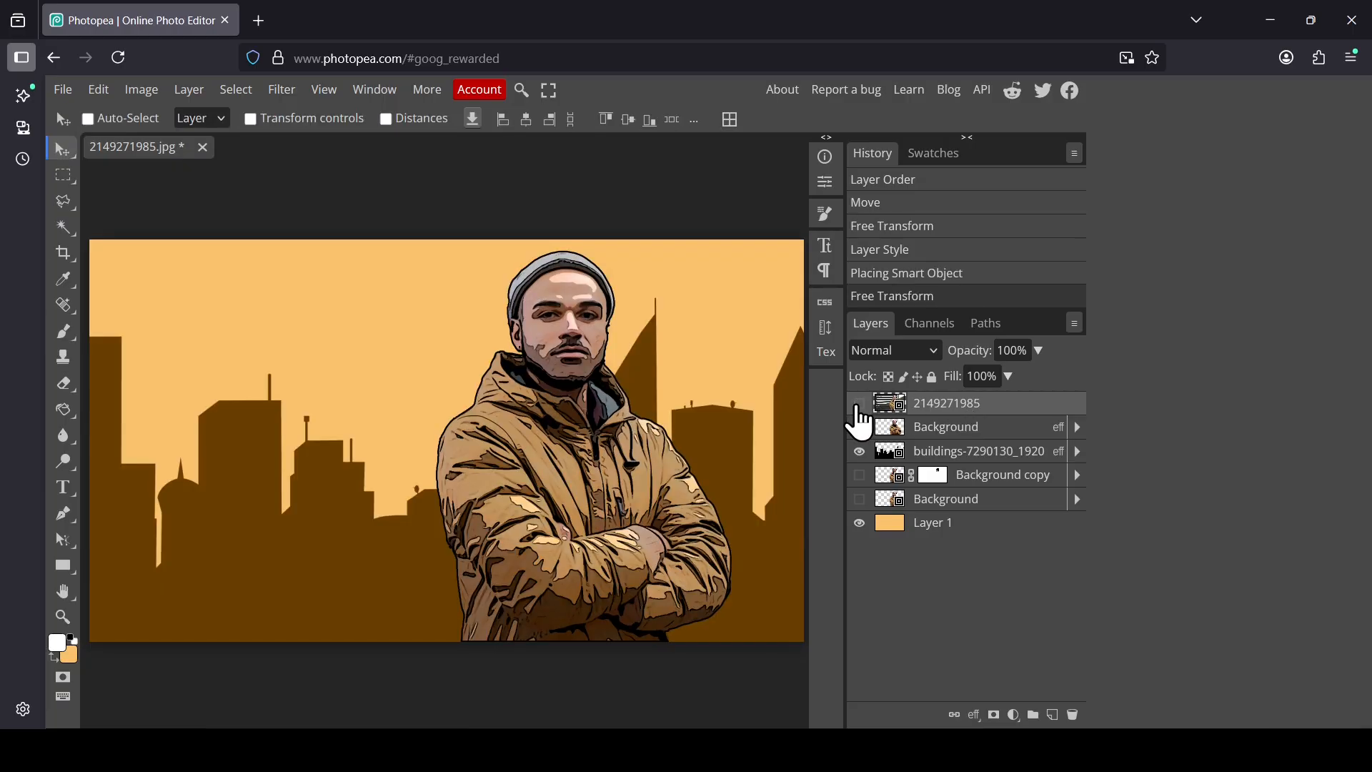
{"action": "left_click", "coordinate": [859, 404]}
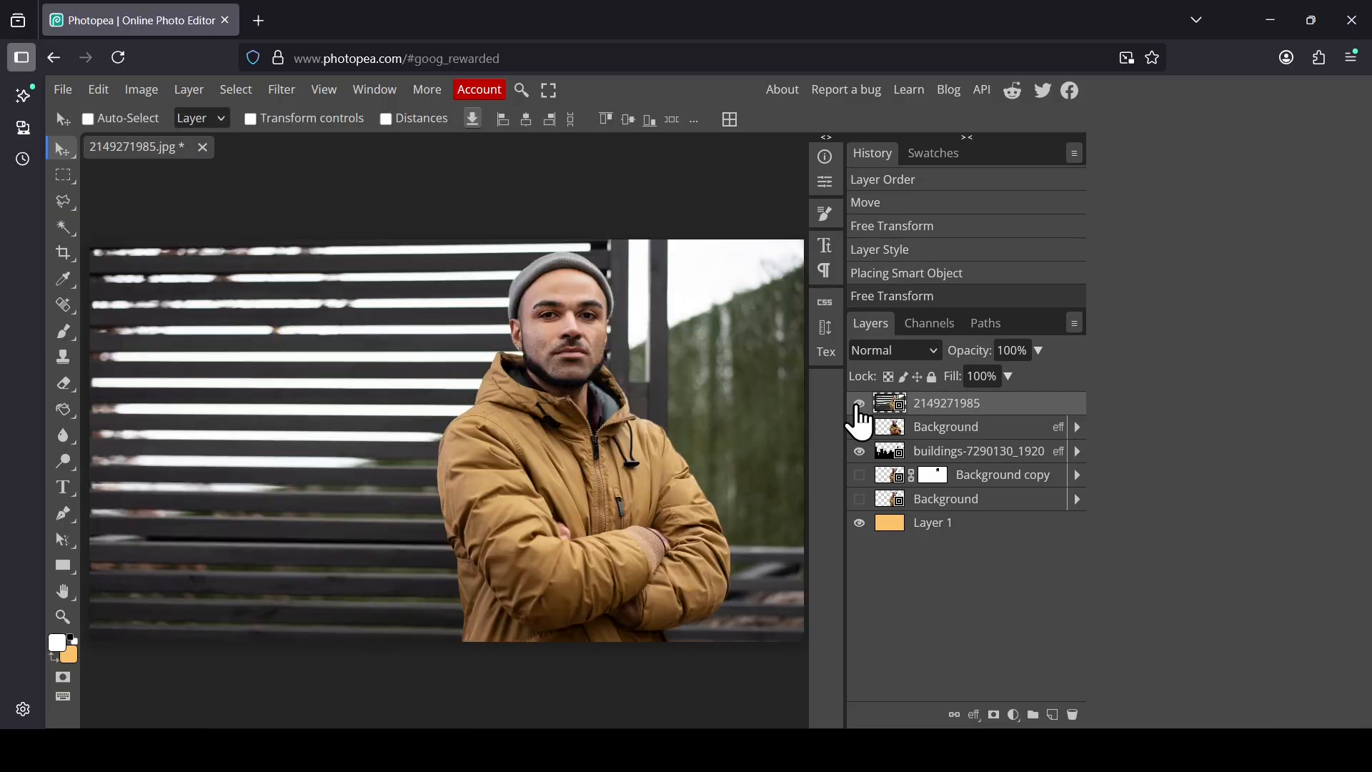
{"action": "left_click", "coordinate": [860, 405]}
{"action": "left_click", "coordinate": [860, 404]}
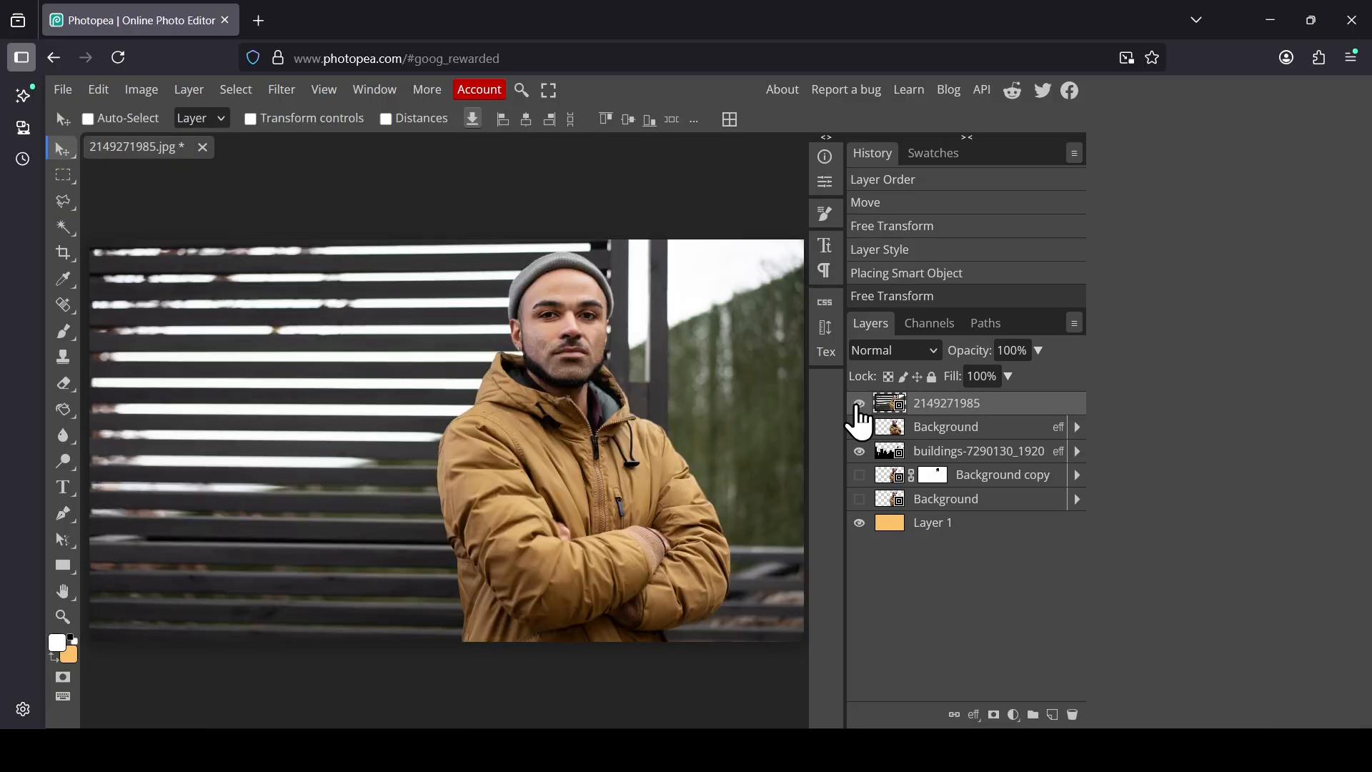